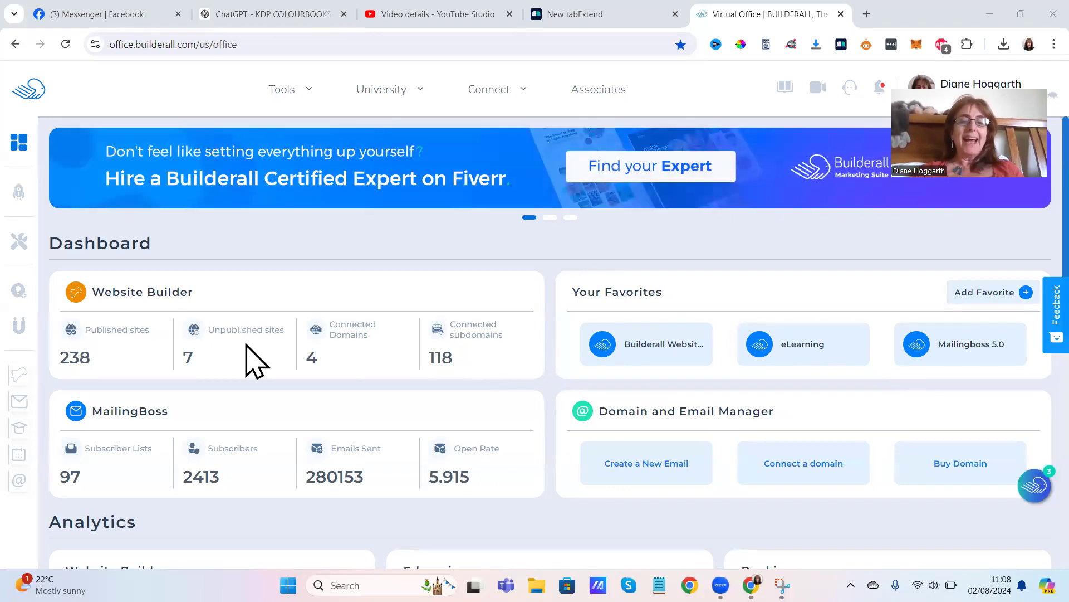
Open the eLearning Builder and start creating a new course
mouse_move(18, 440)
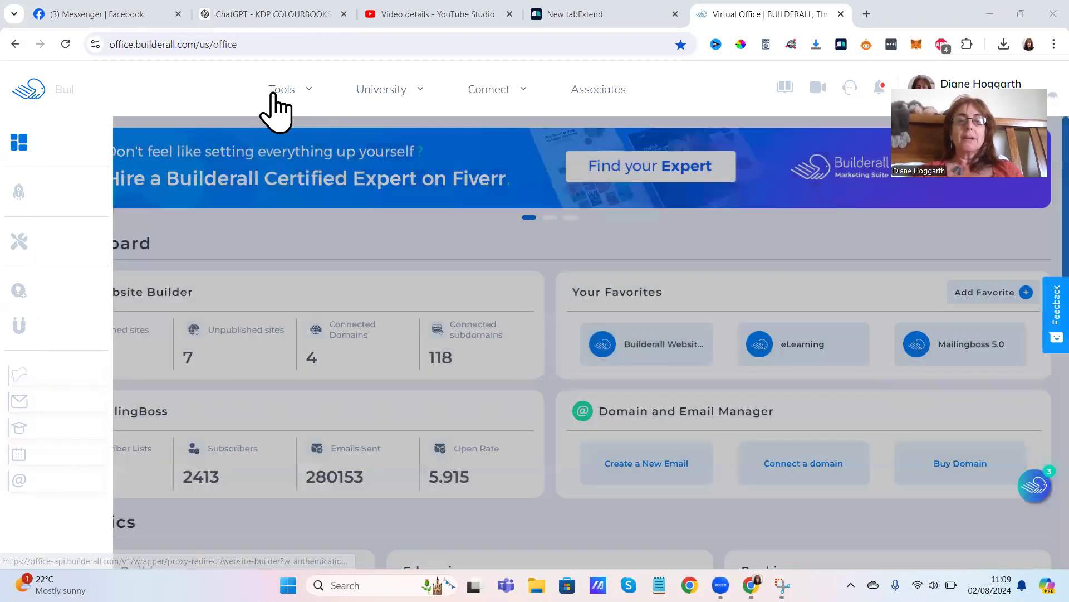
left_click(287, 93)
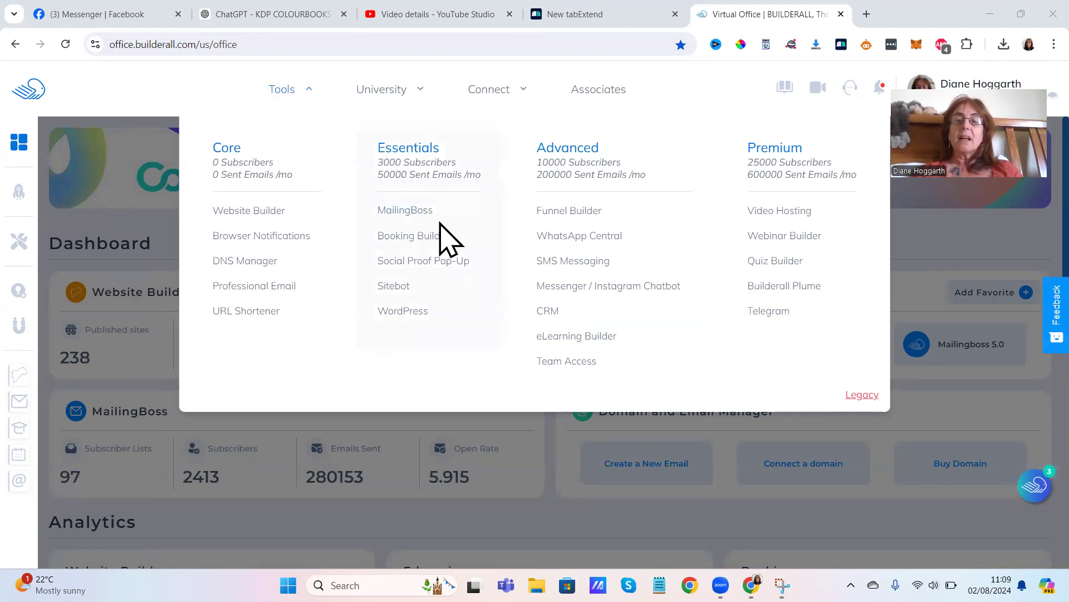
left_click(558, 335)
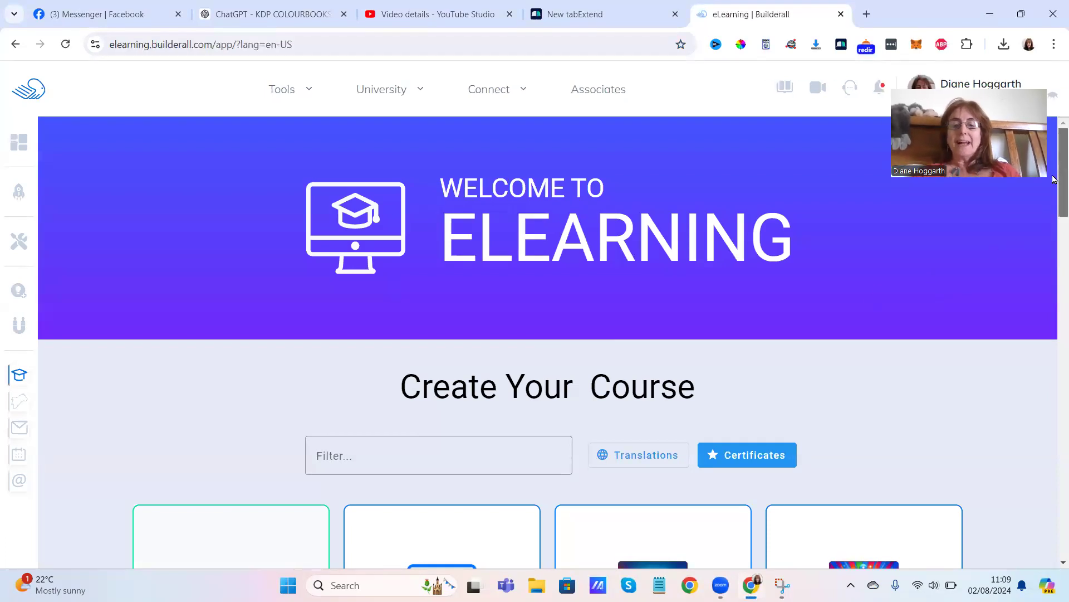
scroll(503, 339, "down", 3)
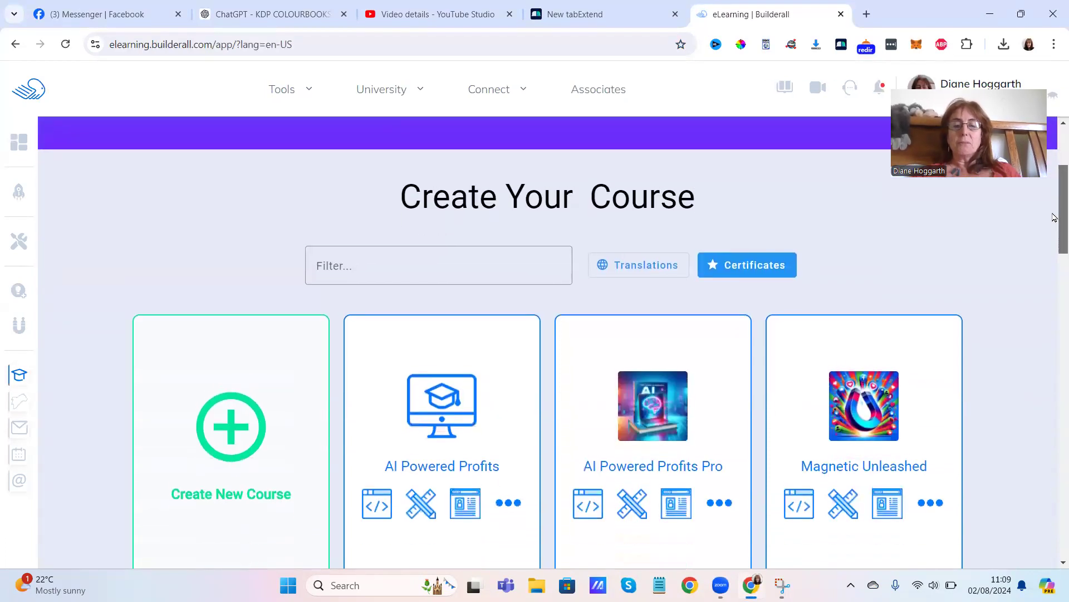
left_click(222, 424)
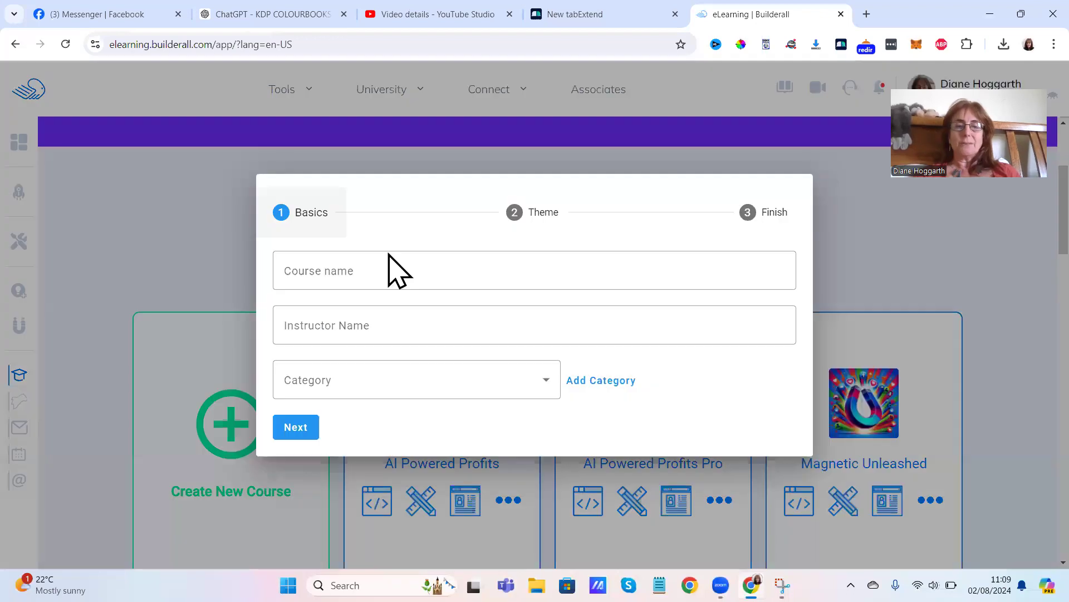
Name the course "peter", enter the instructor's full name, and set the category to Digital Marketing
left_click(380, 268)
type("peter")
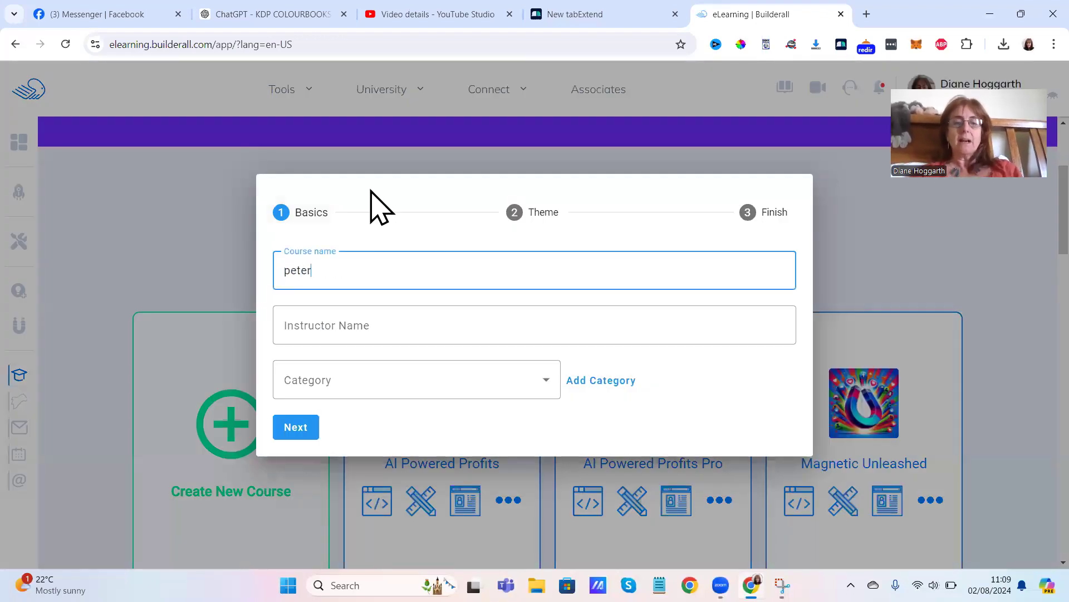
left_click(332, 316)
type("Diane Hoggarth")
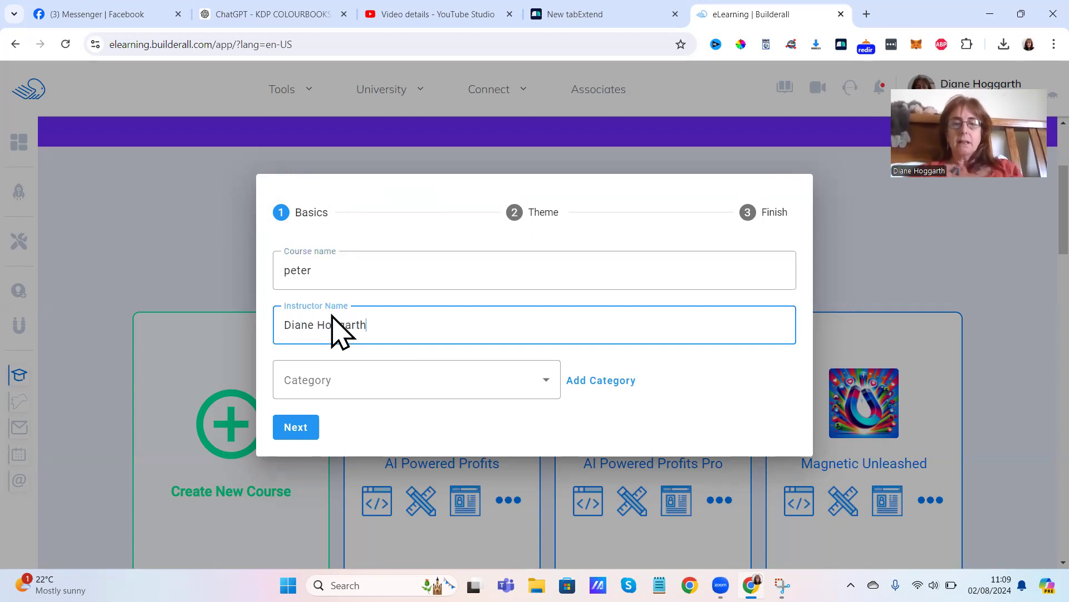
left_click(546, 381)
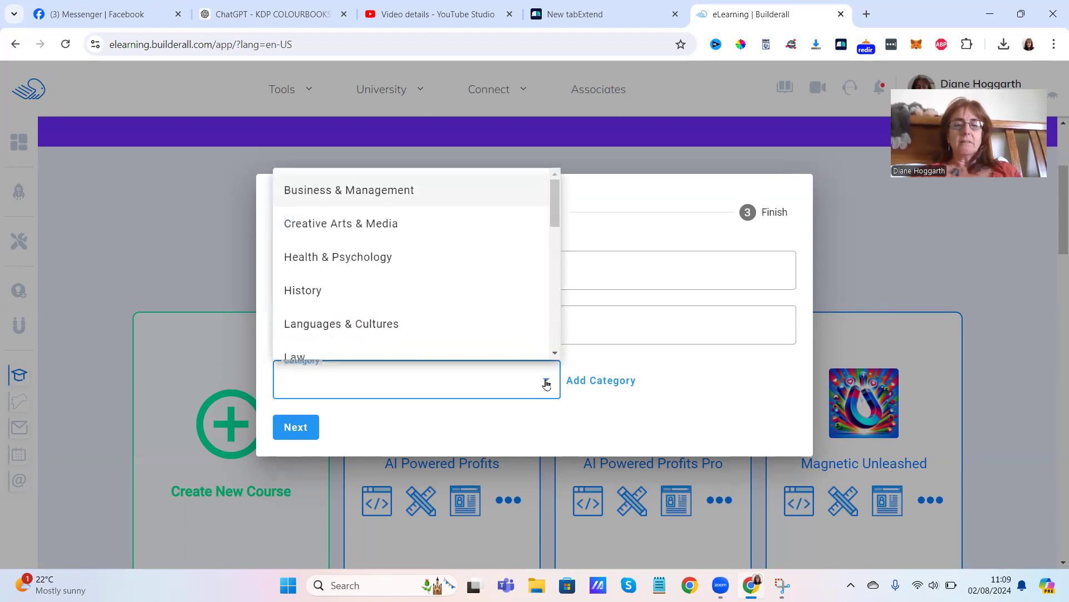
left_click_drag(555, 234, 556, 318)
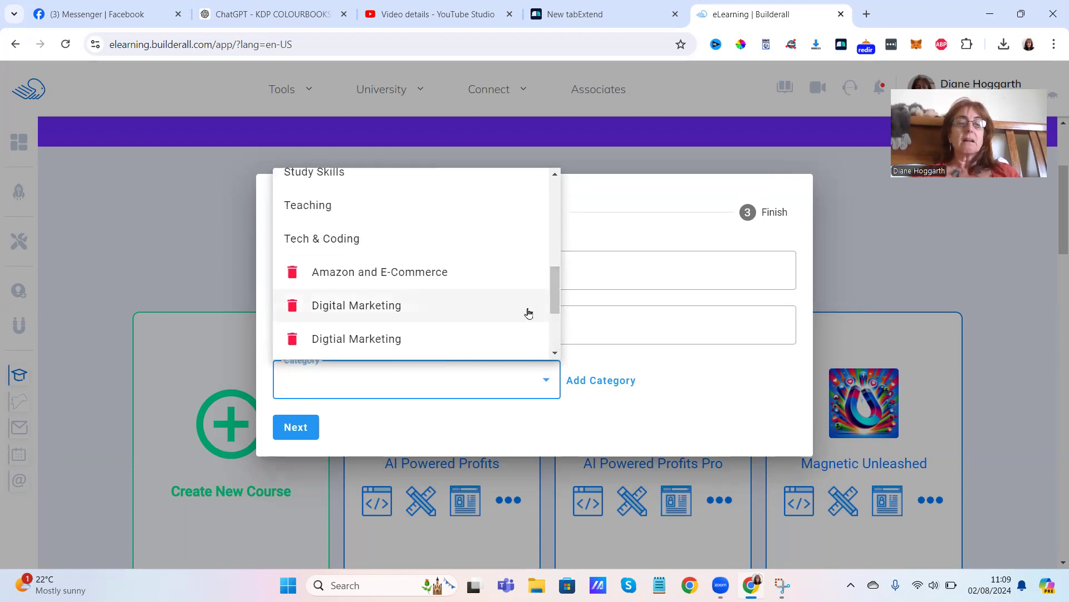
left_click(457, 304)
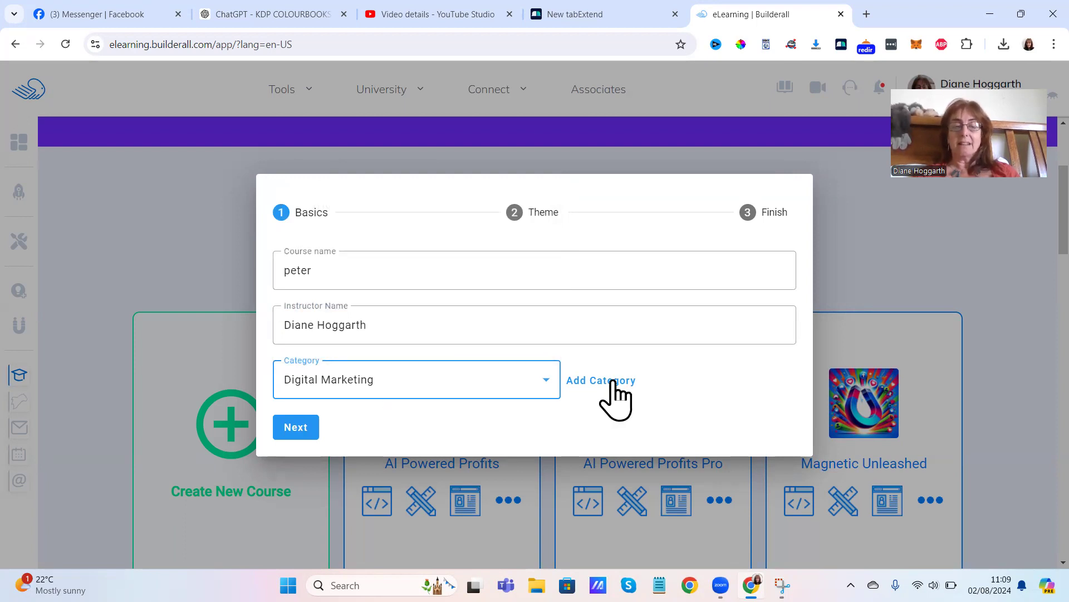
Skip the course icon upload and finish creating the new course
left_click(288, 430)
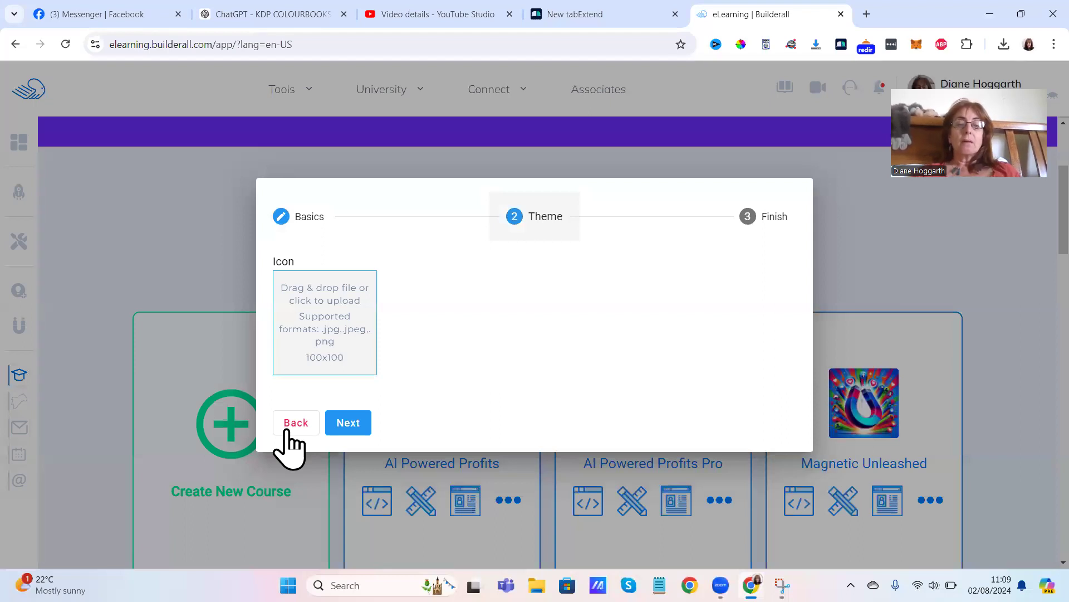
left_click(352, 430)
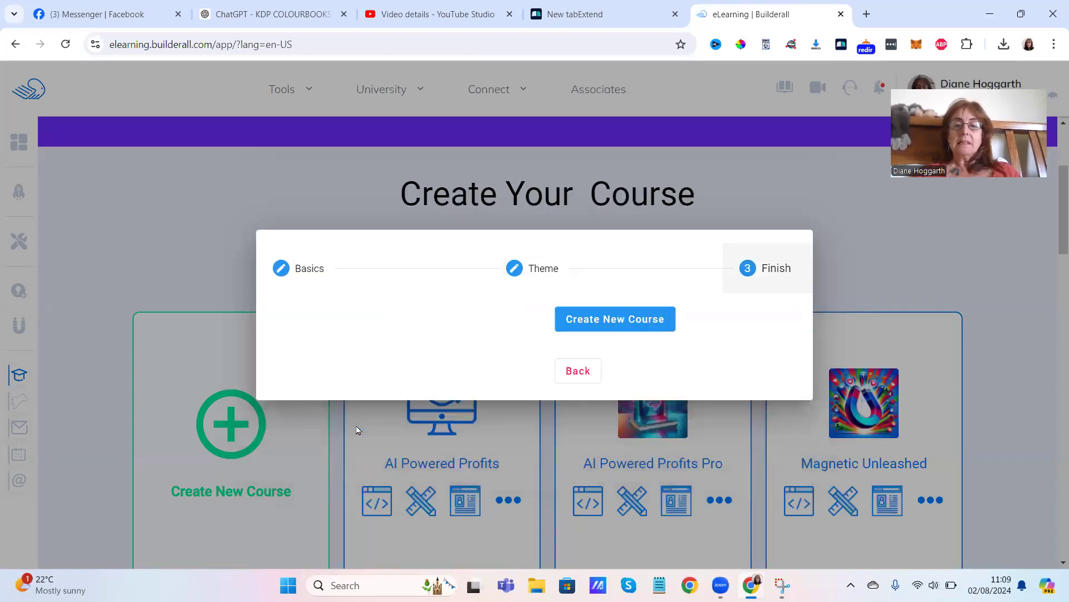
left_click(325, 323)
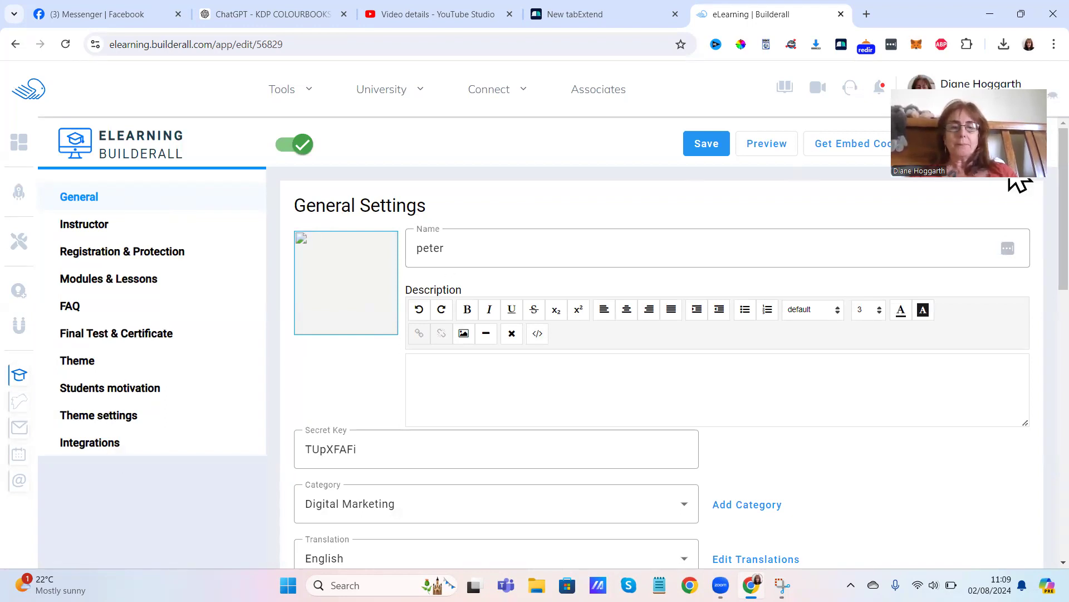
Review the course's General settings down to the purchased icon, and save them without changes
scroll(1020, 201, "down", 2)
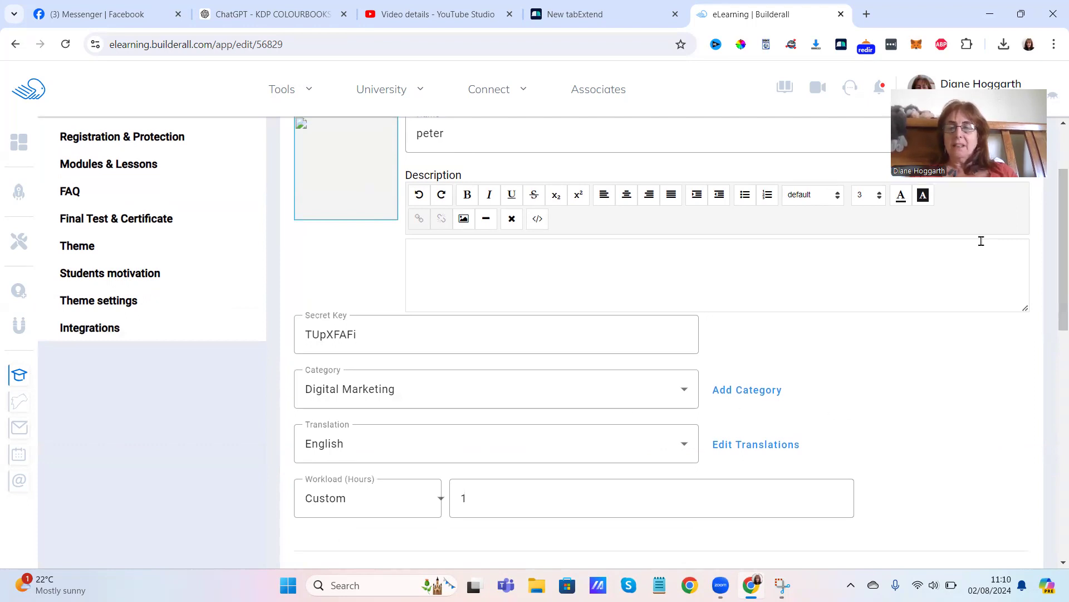
left_click_drag(1059, 236, 1054, 356)
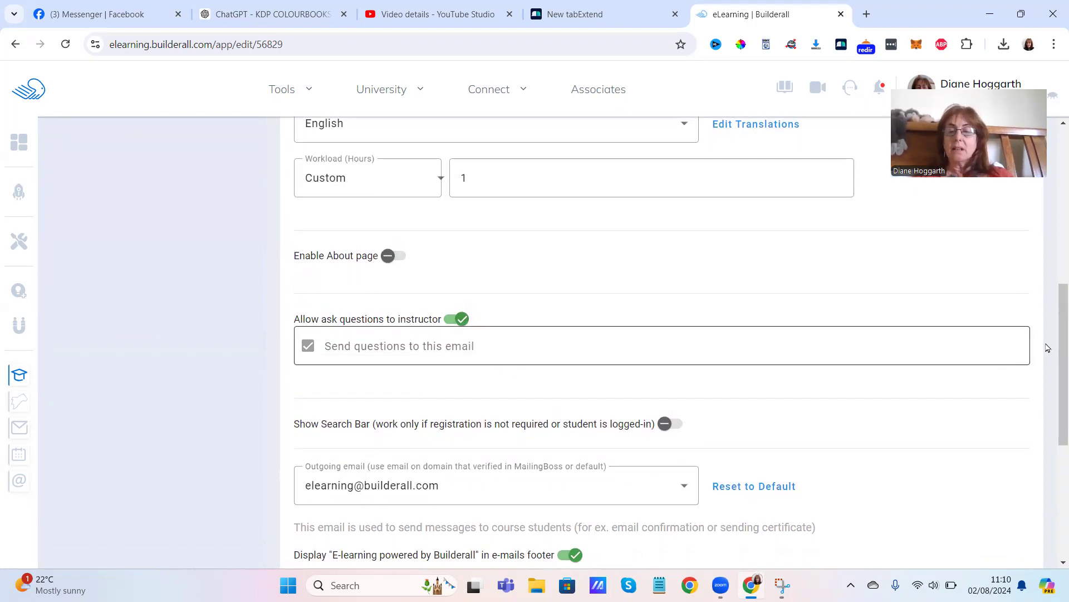
left_click_drag(1053, 356, 1038, 490)
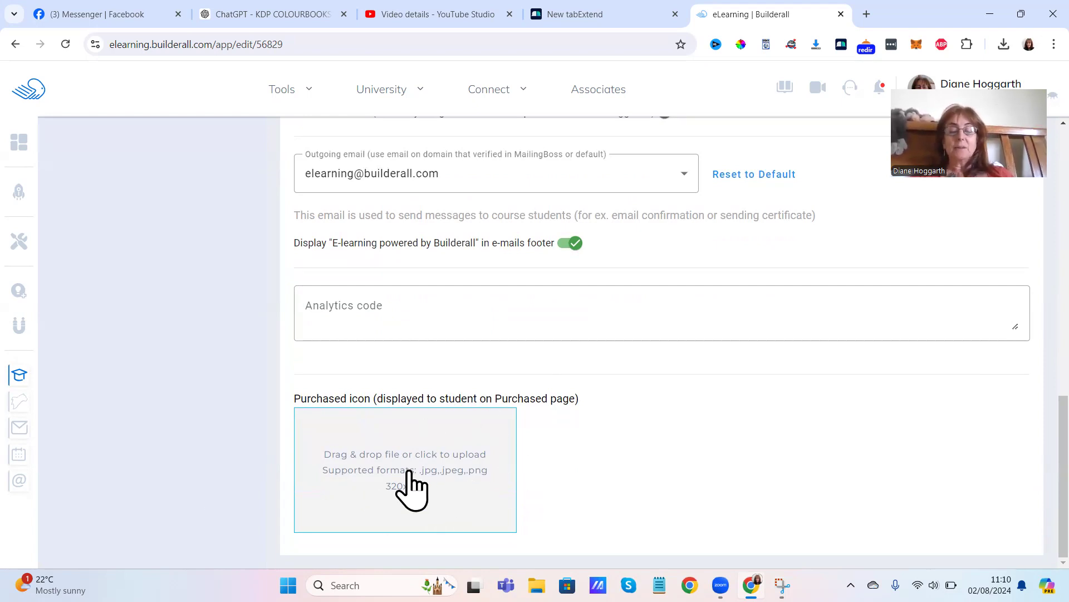
left_click_drag(1054, 446, 1011, 212)
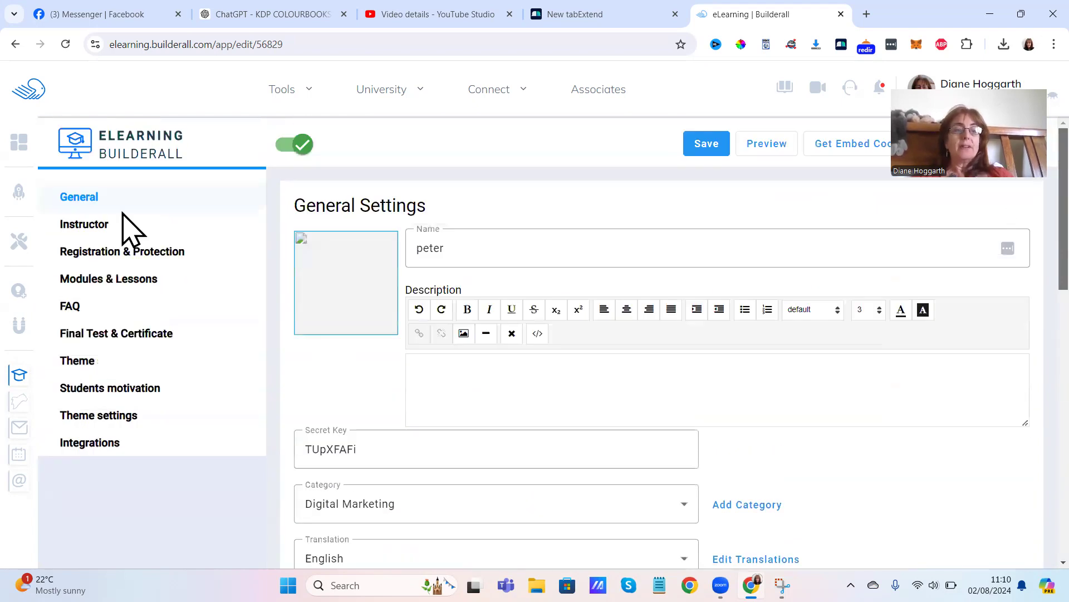
left_click_drag(83, 224, 695, 143)
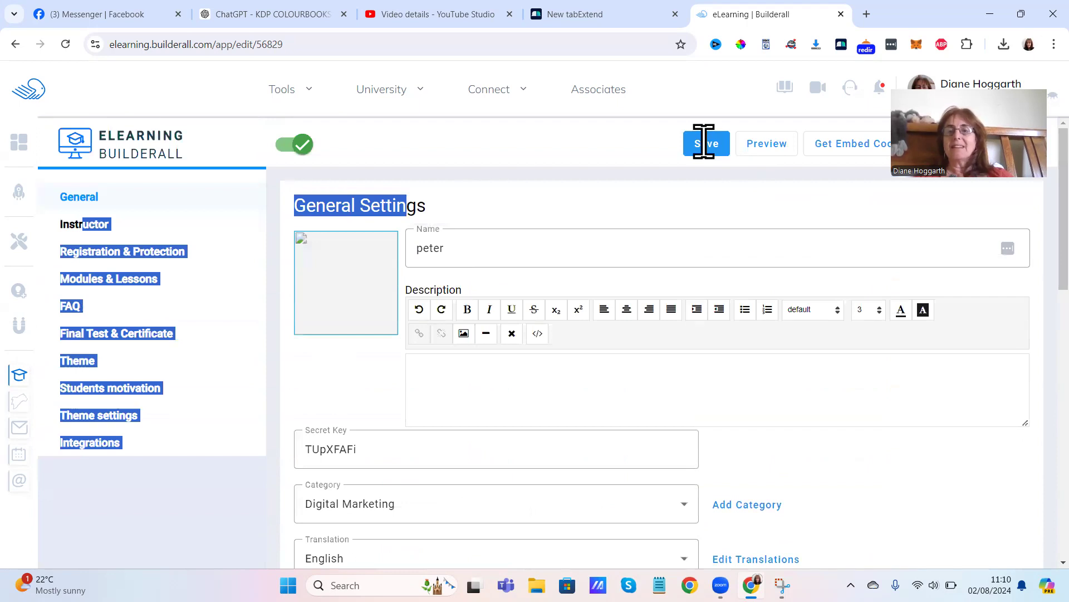
left_click(703, 143)
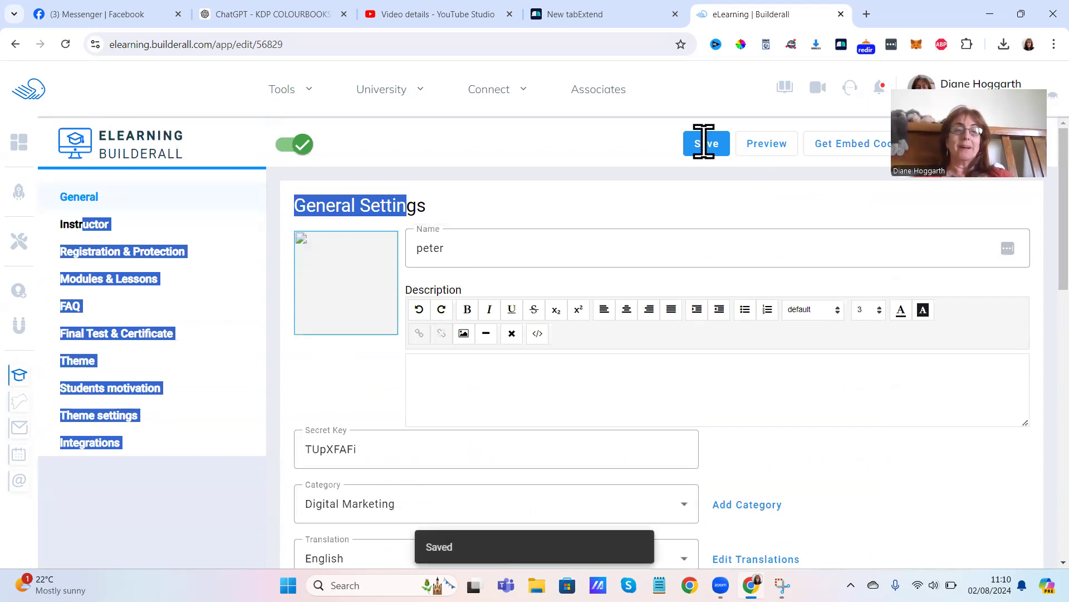
Upload di.jpg as the instructor avatar, leave the expertise blank, and save the Instructor settings
left_click(81, 225)
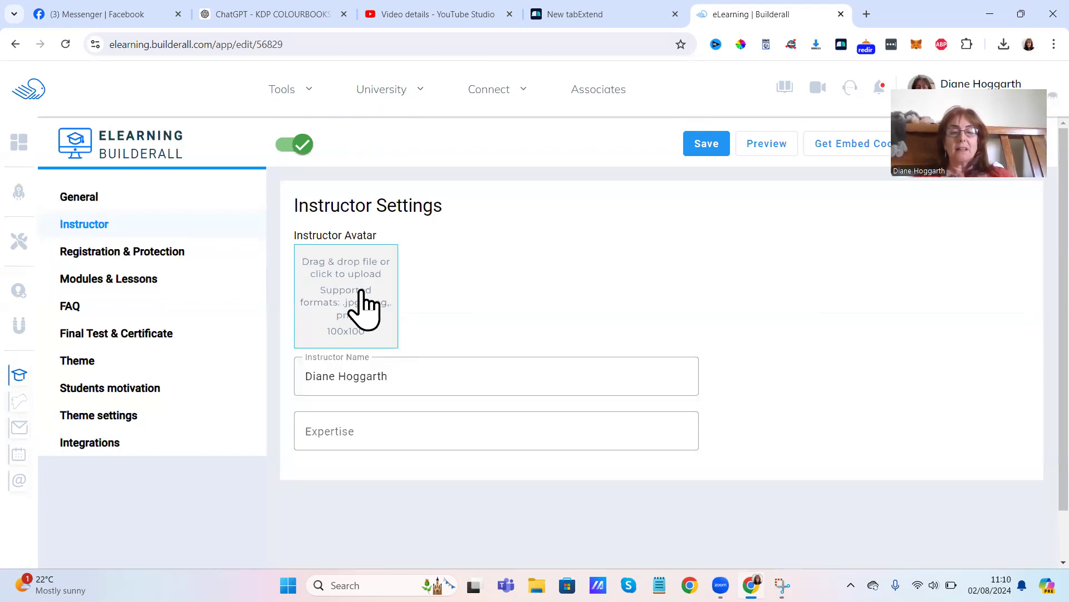
left_click(361, 292)
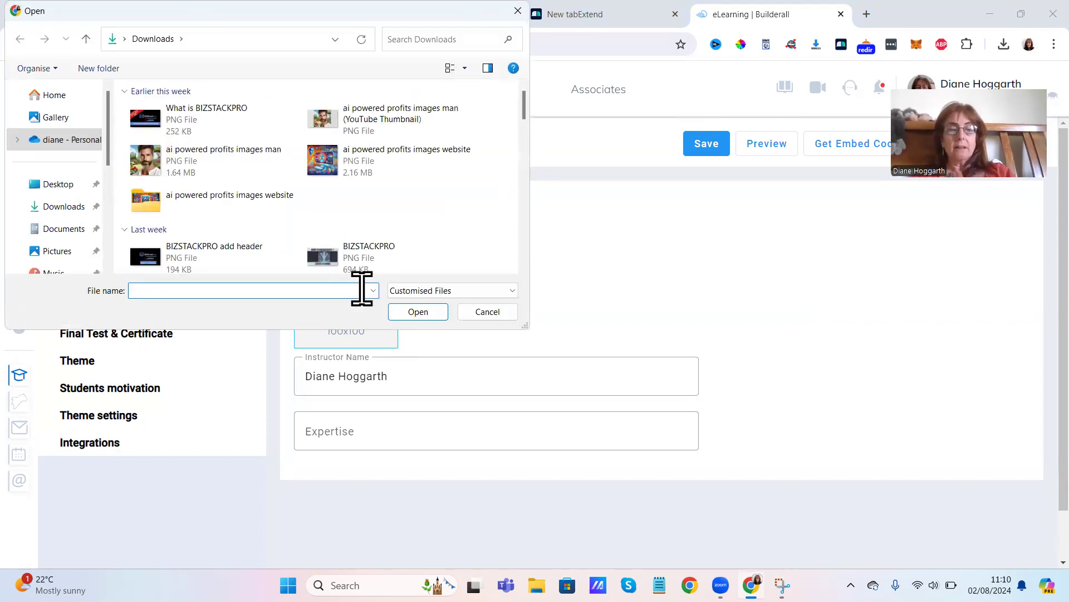
type("di")
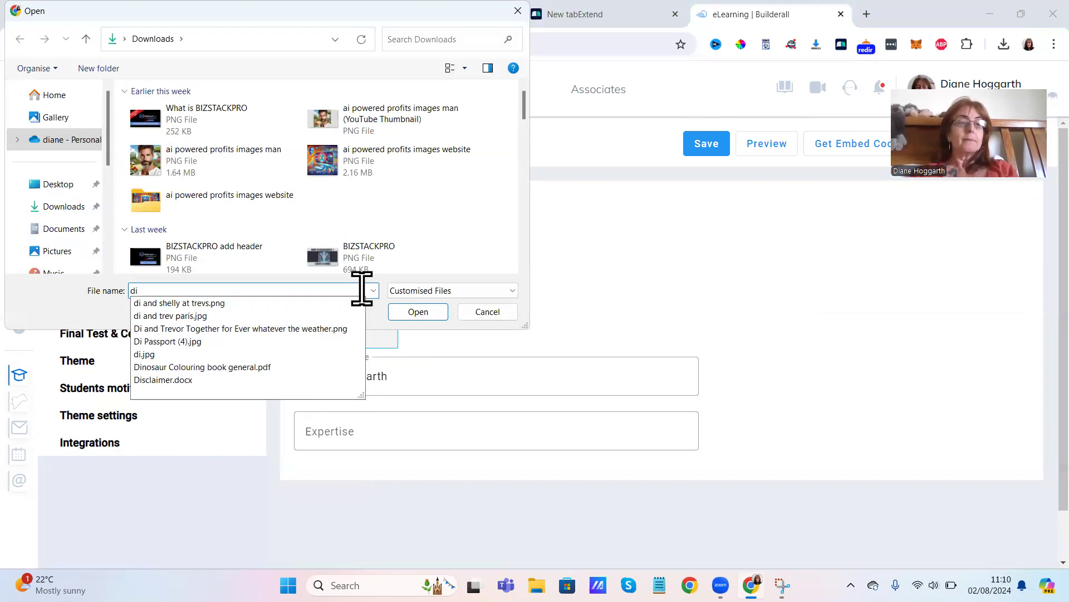
left_click(225, 355)
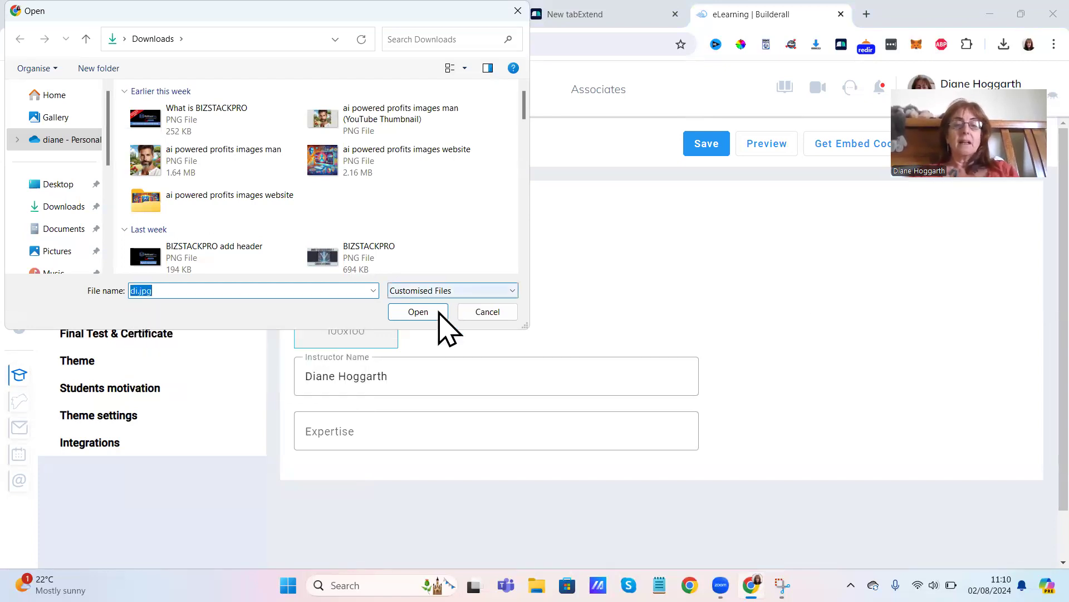
left_click(418, 312)
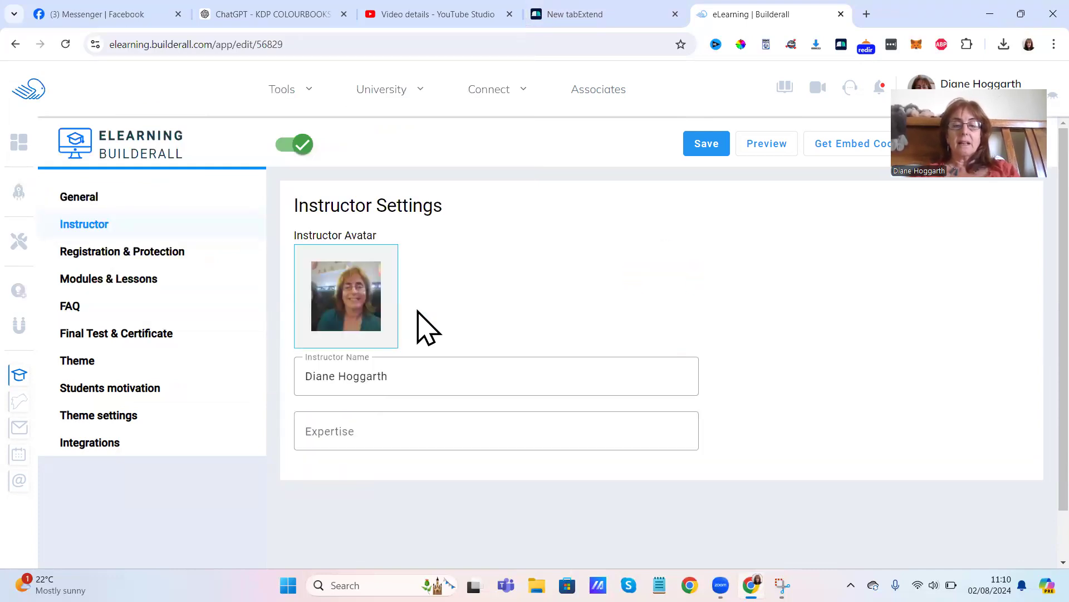
left_click(394, 429)
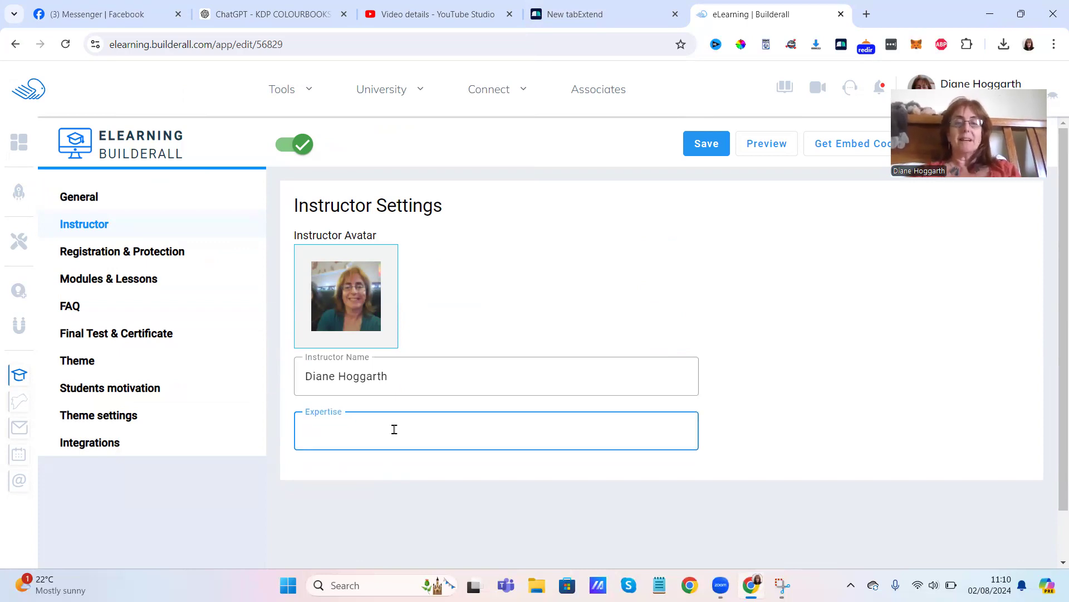
left_click(707, 145)
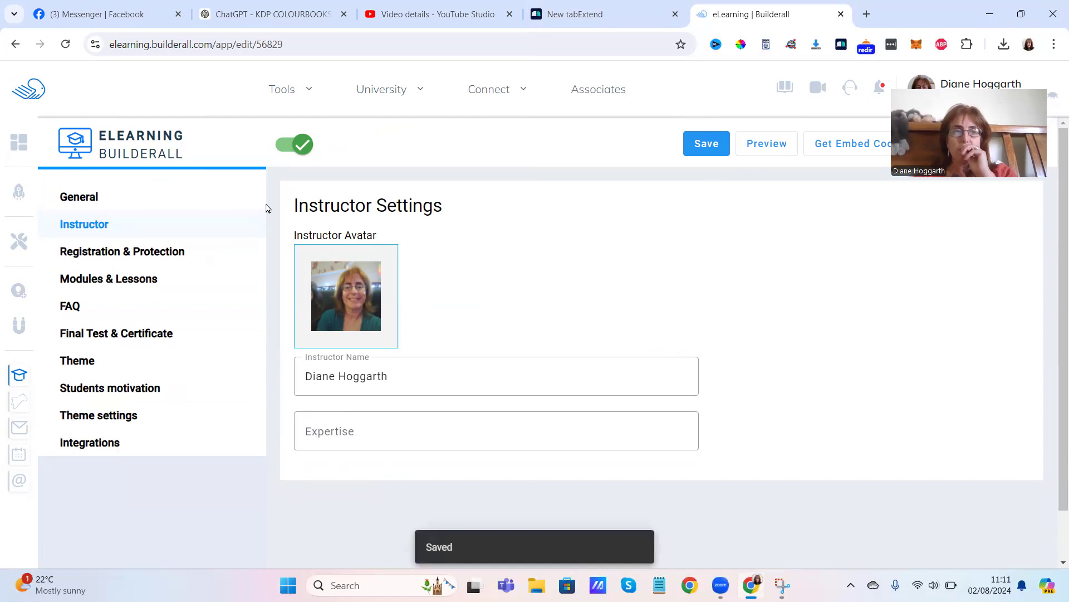
Review the registration, activation, integration, social proof and email options under Registration & Protection, keep registration required to view content, and save
left_click(113, 252)
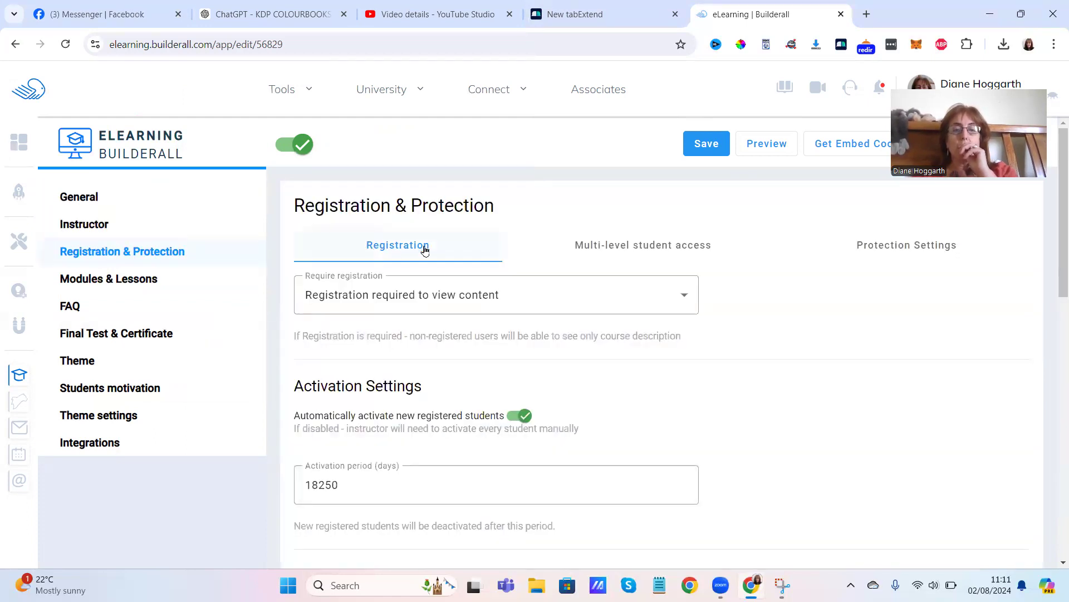
left_click(684, 294)
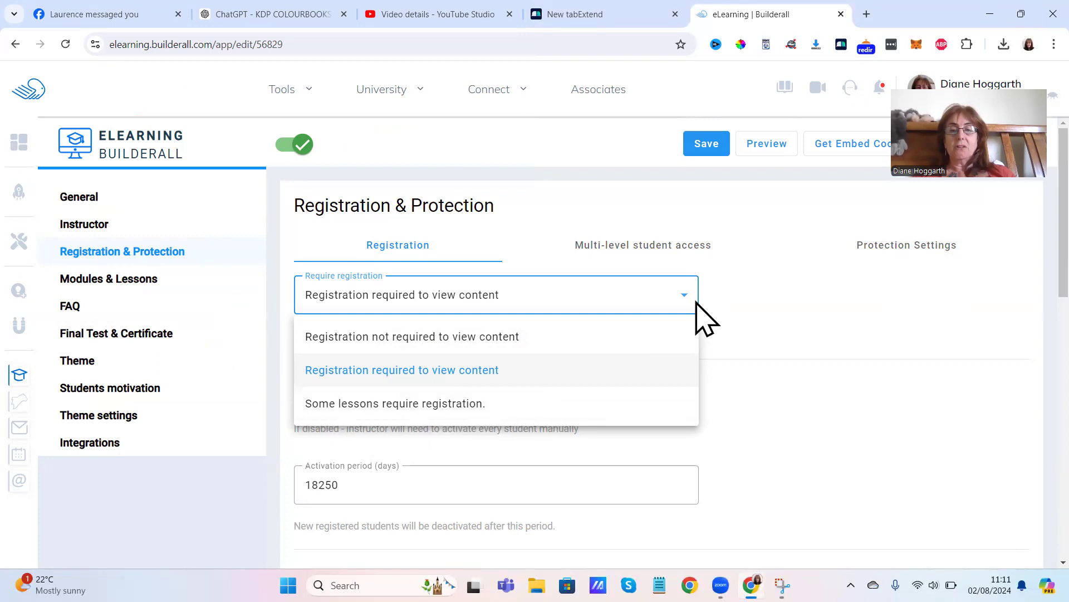
left_click(739, 302)
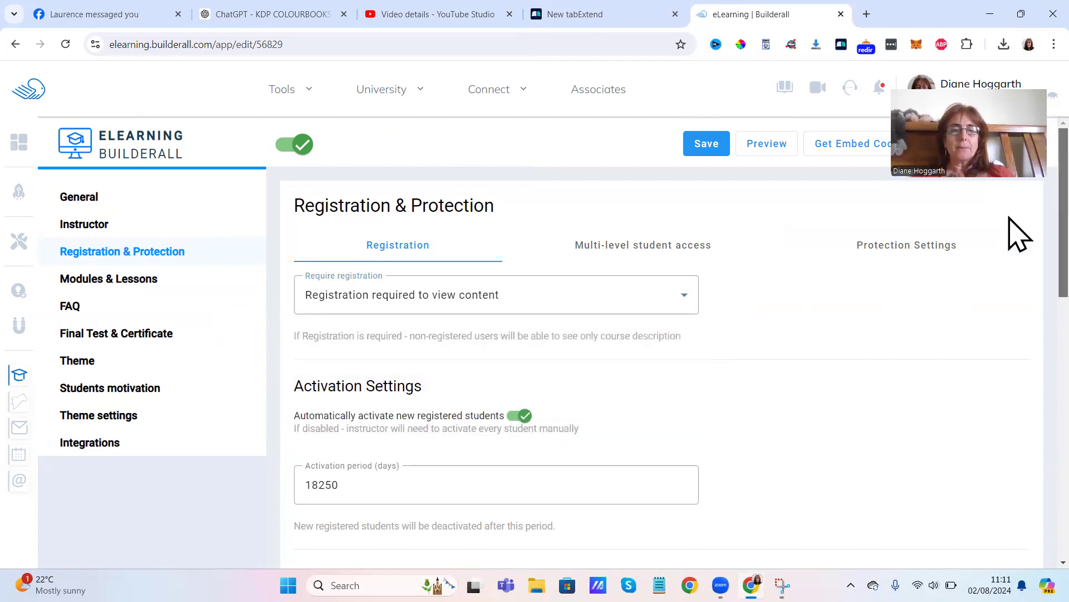
scroll(1017, 290, "down", 3)
scroll(1020, 304, "down", 1)
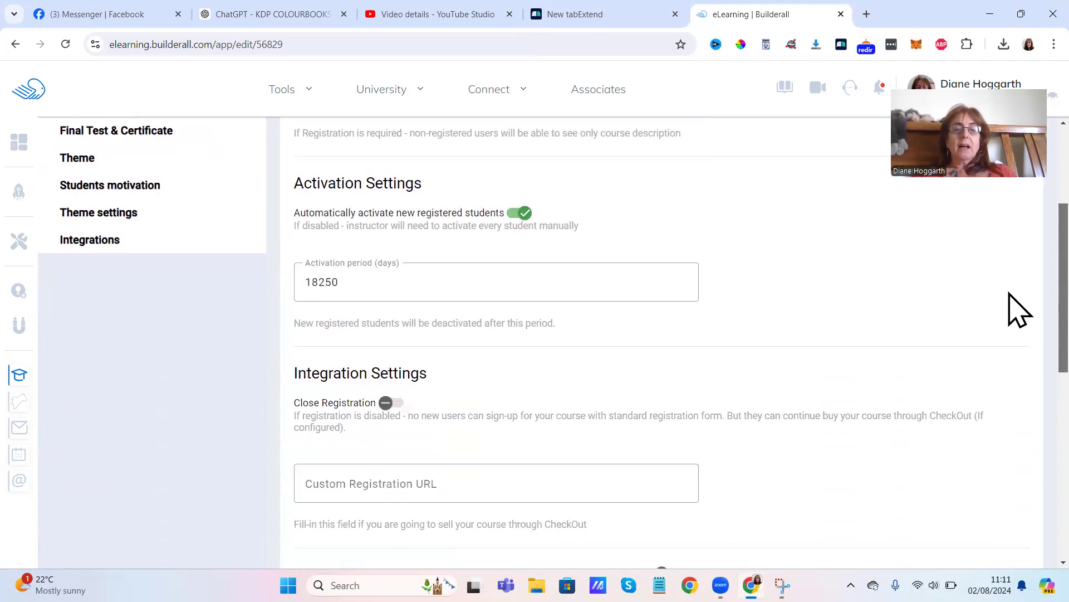
scroll(1019, 310, "down", 2)
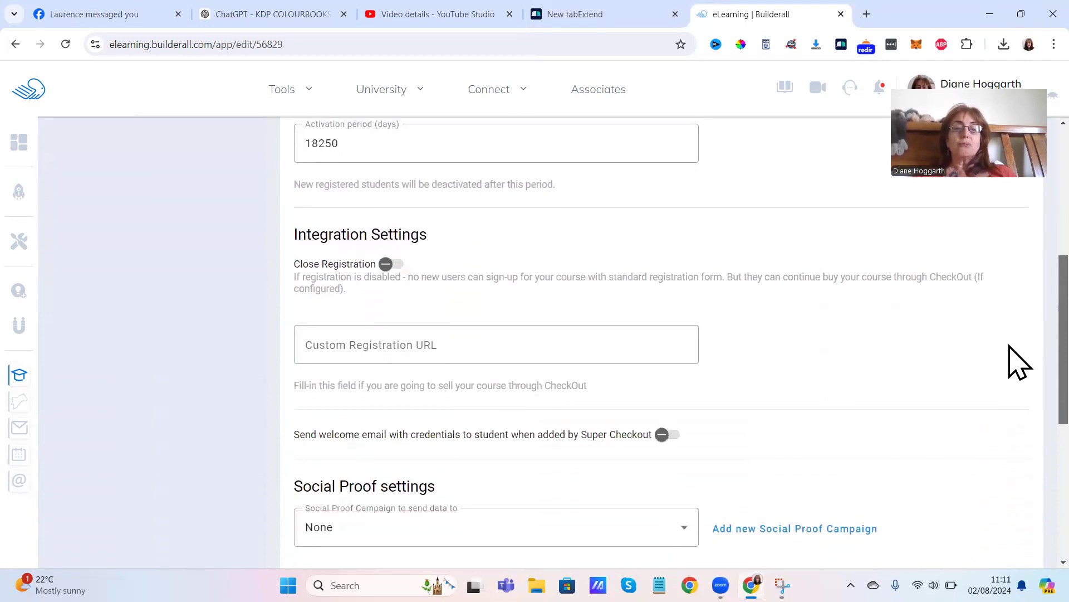
scroll(1019, 390, "down", 2)
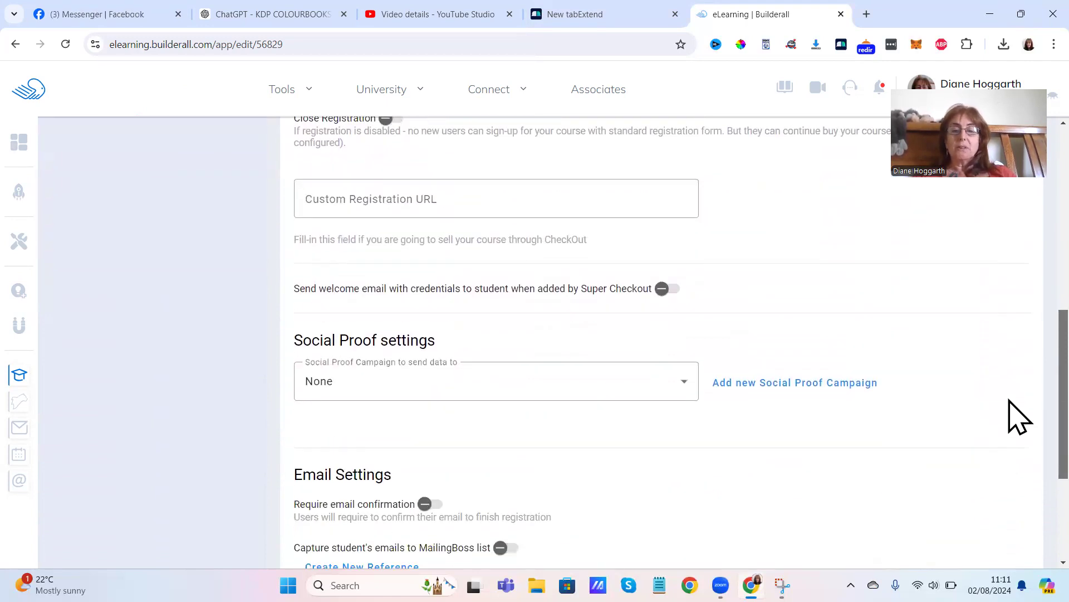
scroll(1011, 459, "down", 2)
scroll(1009, 484, "down", 2)
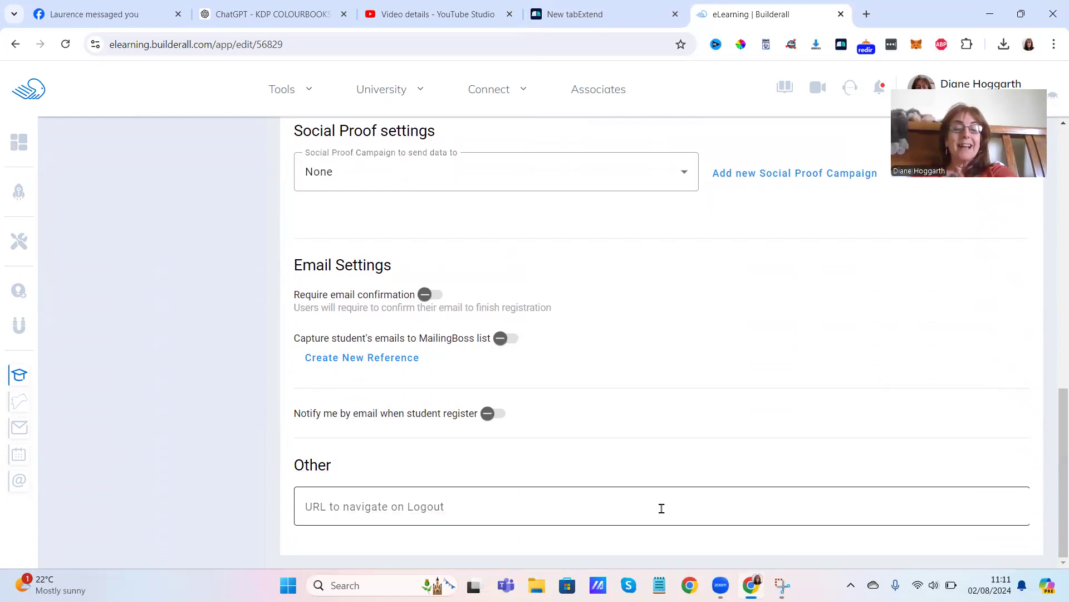
left_click_drag(1055, 403, 1036, 136)
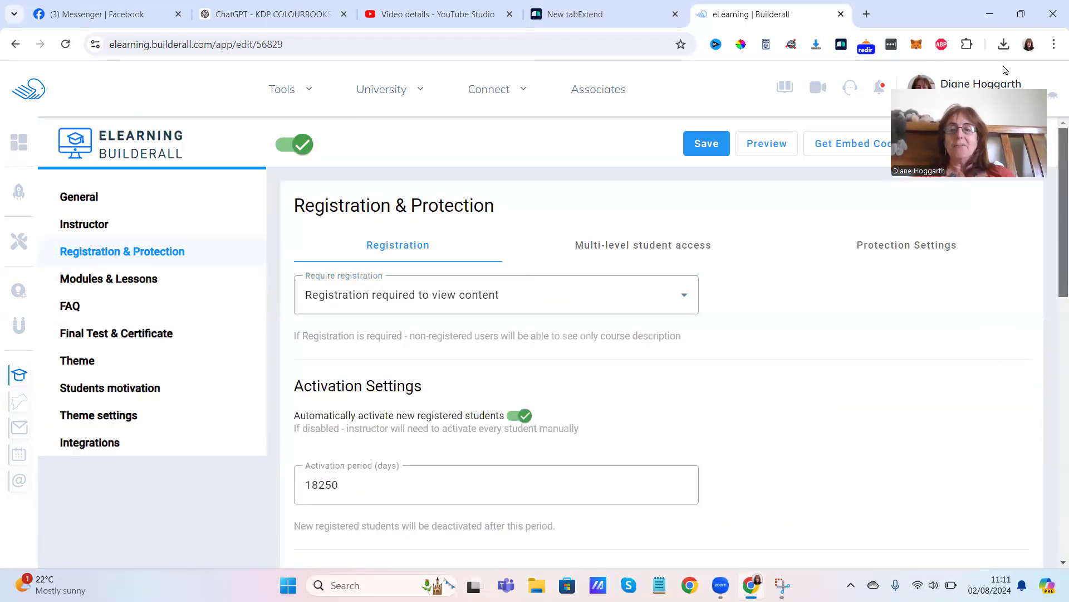
left_click(706, 140)
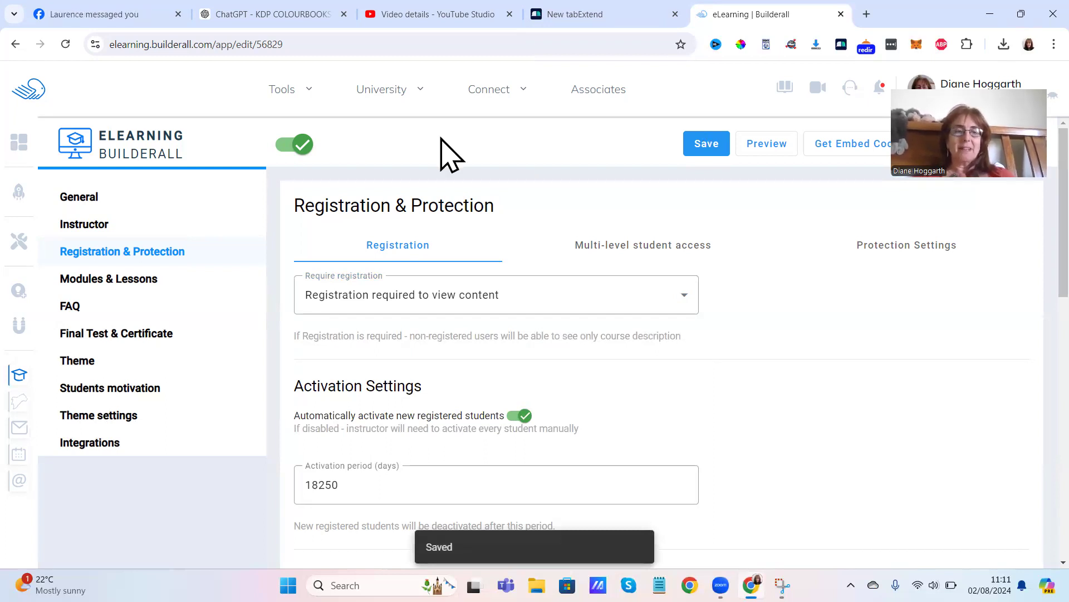
Add a first module to the course's Modules & Lessons and name it "Main Section 1"
left_click(117, 298)
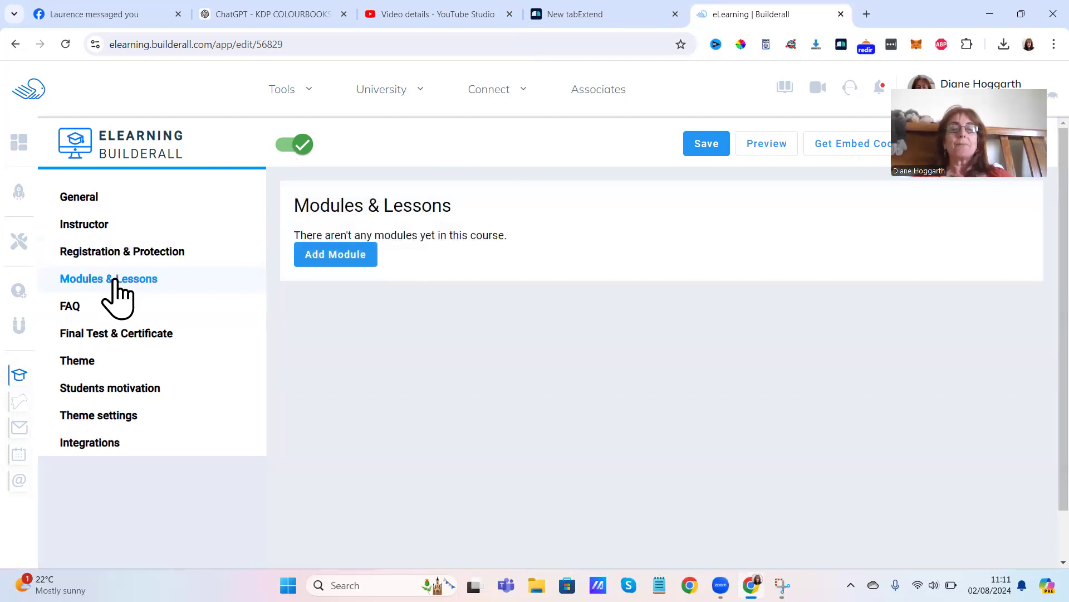
left_click(344, 260)
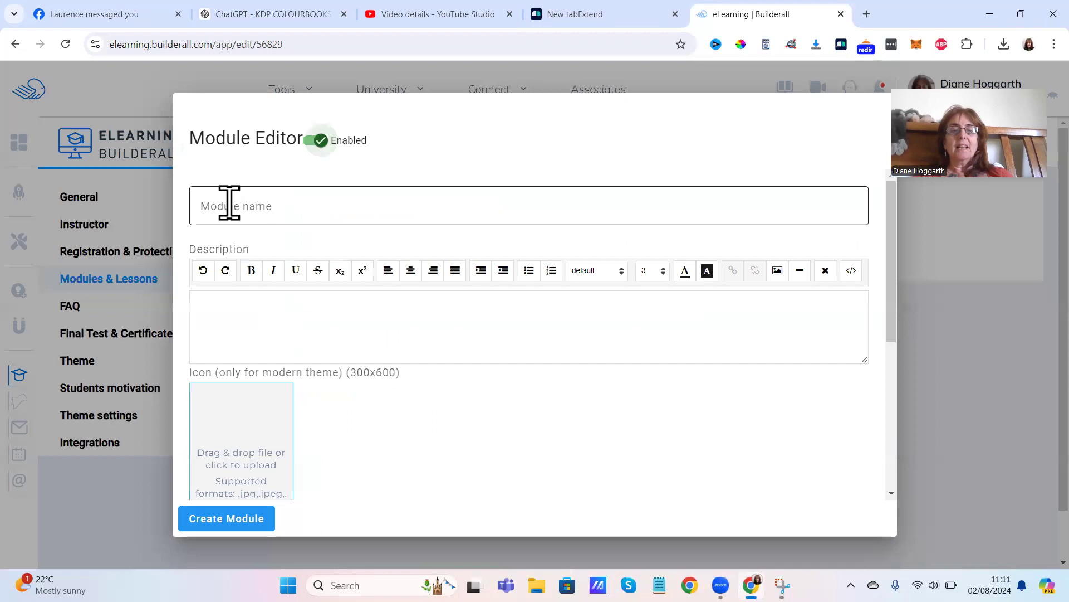
left_click(229, 203)
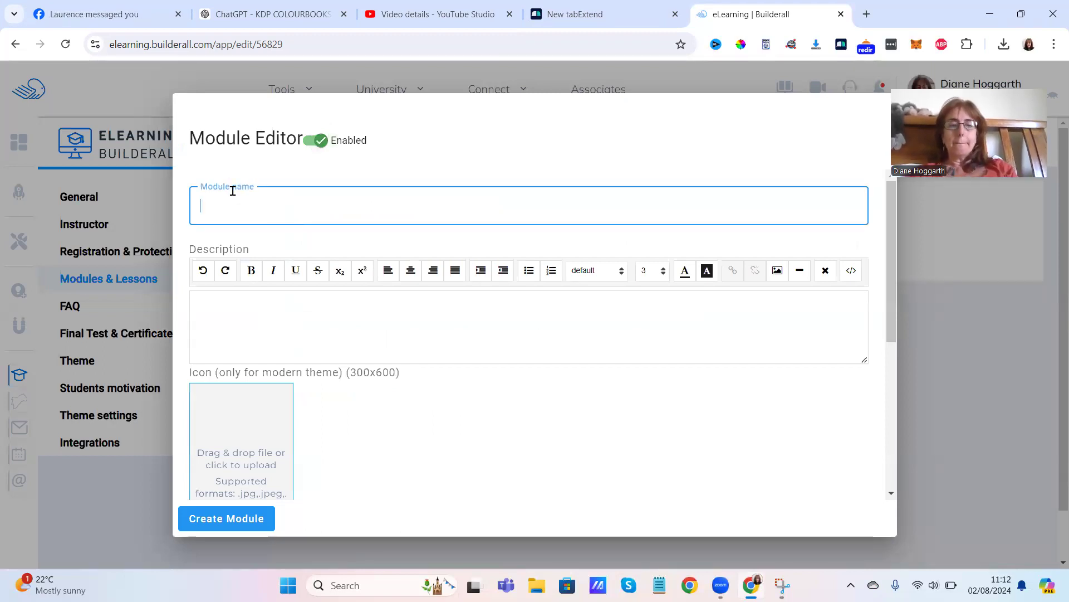
type("Main")
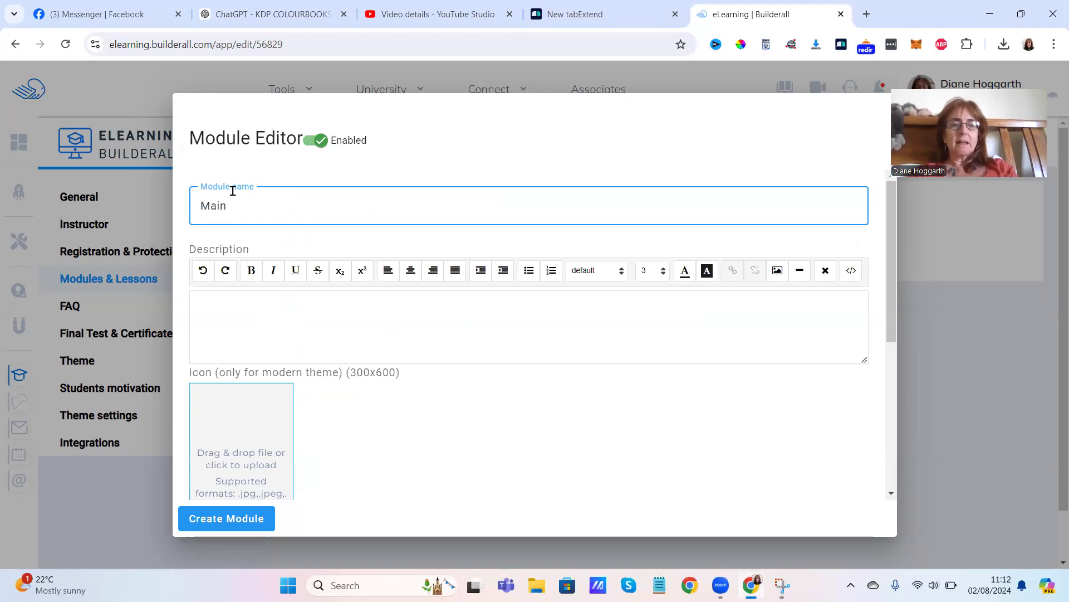
type(" Section 1")
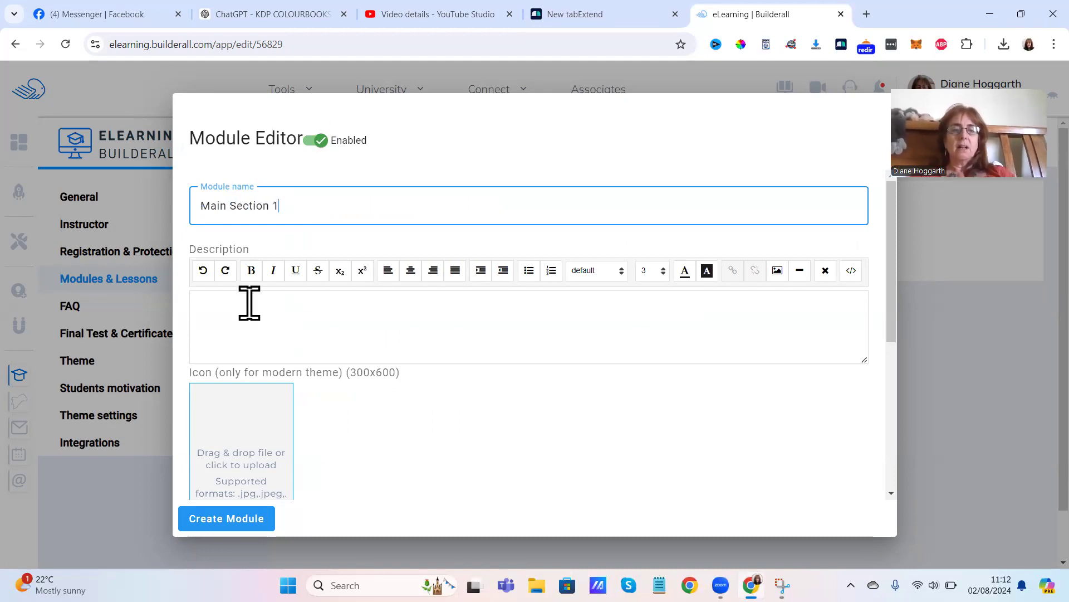
Enter the module description "This is the main section that can be segmented into smaller sections"
left_click(249, 304)
type("This is the main s")
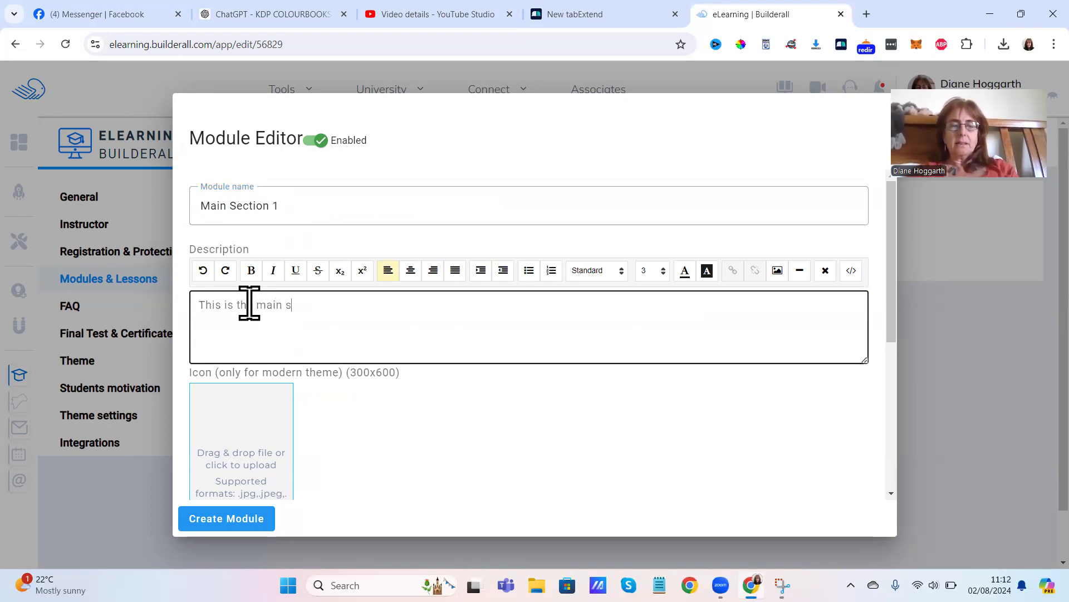
type("ection that can be ")
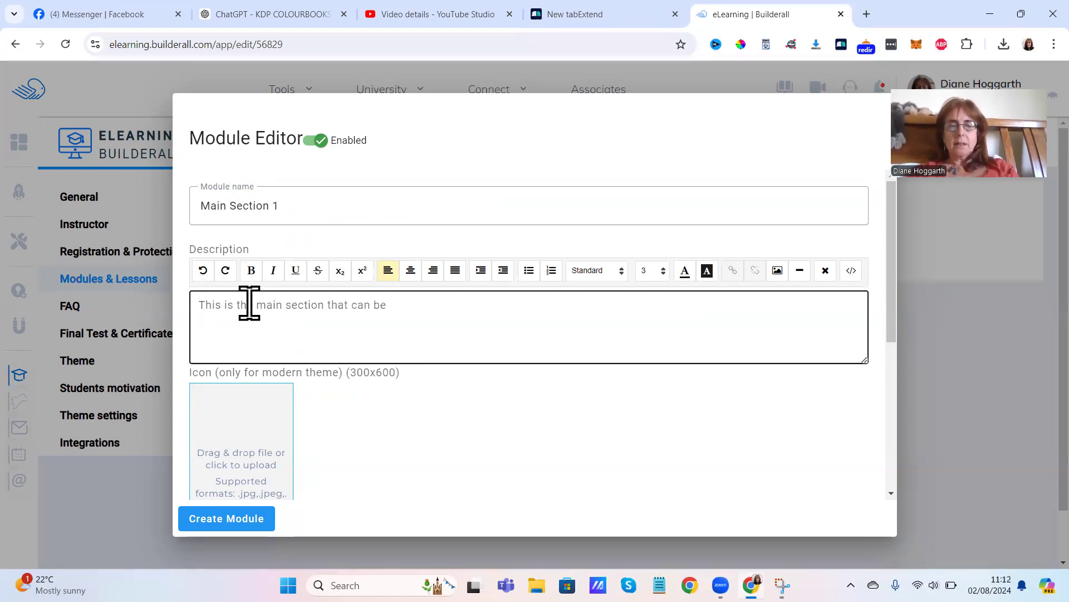
type("segne")
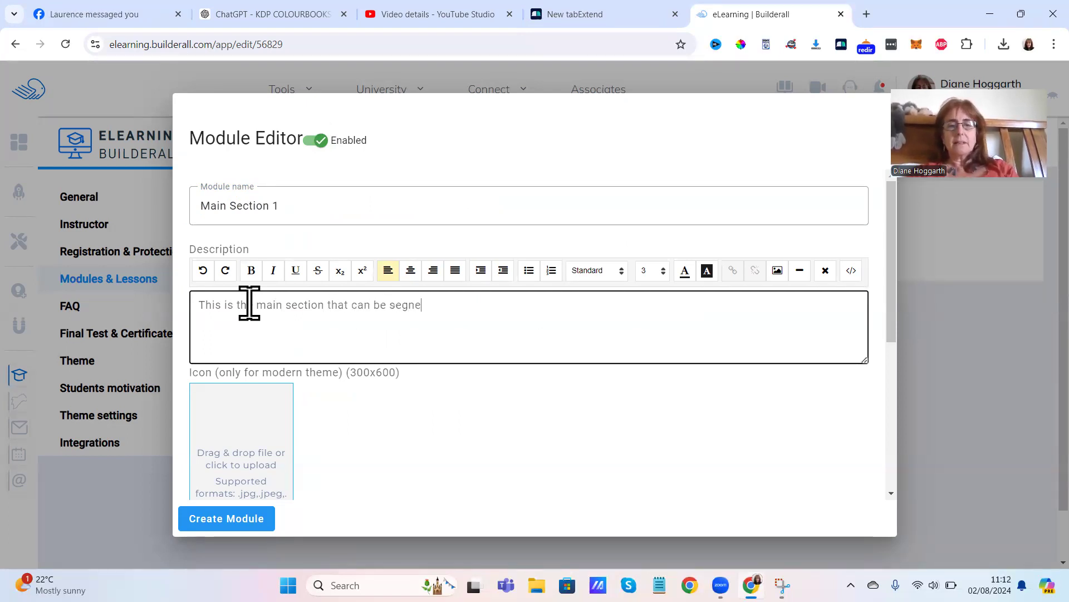
key("BackSpace")
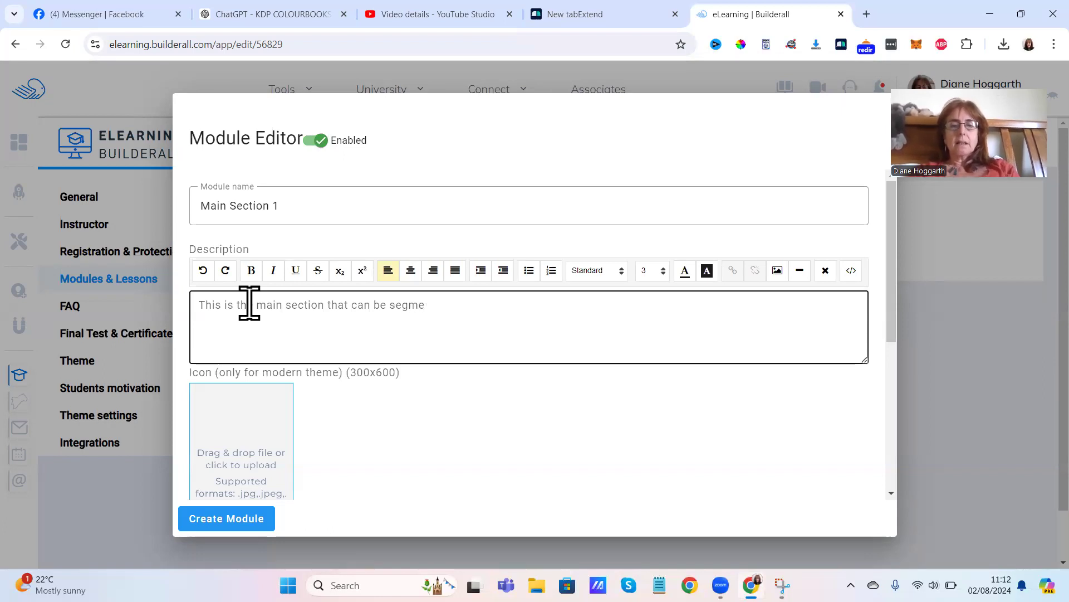
type("ntied")
key("BackSpace")
key("BackSpace")
key("BackSpace")
key("BackSpace")
type("e")
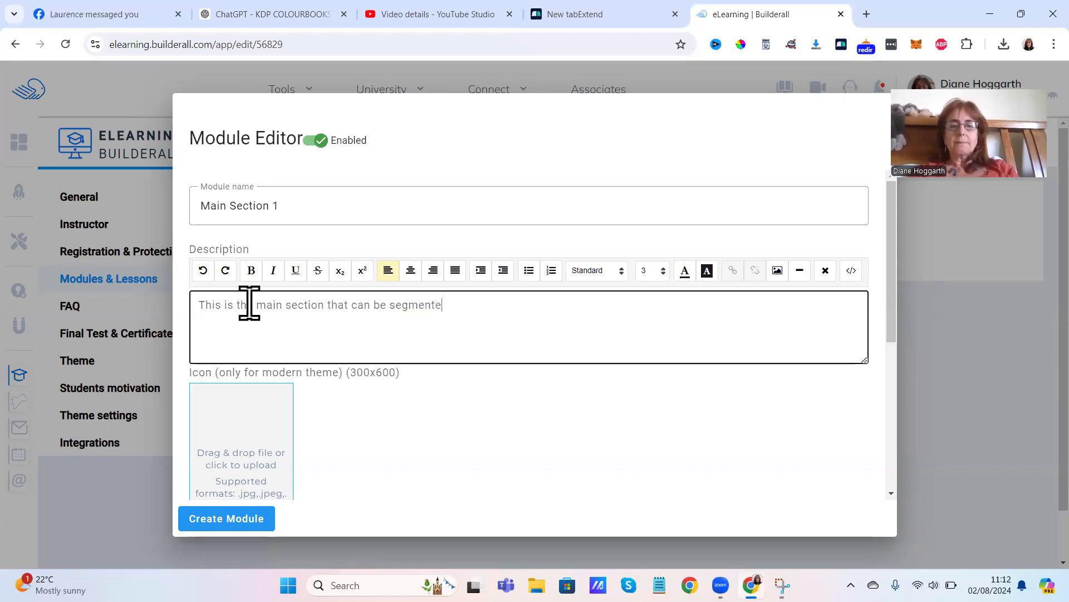
type("d into spm")
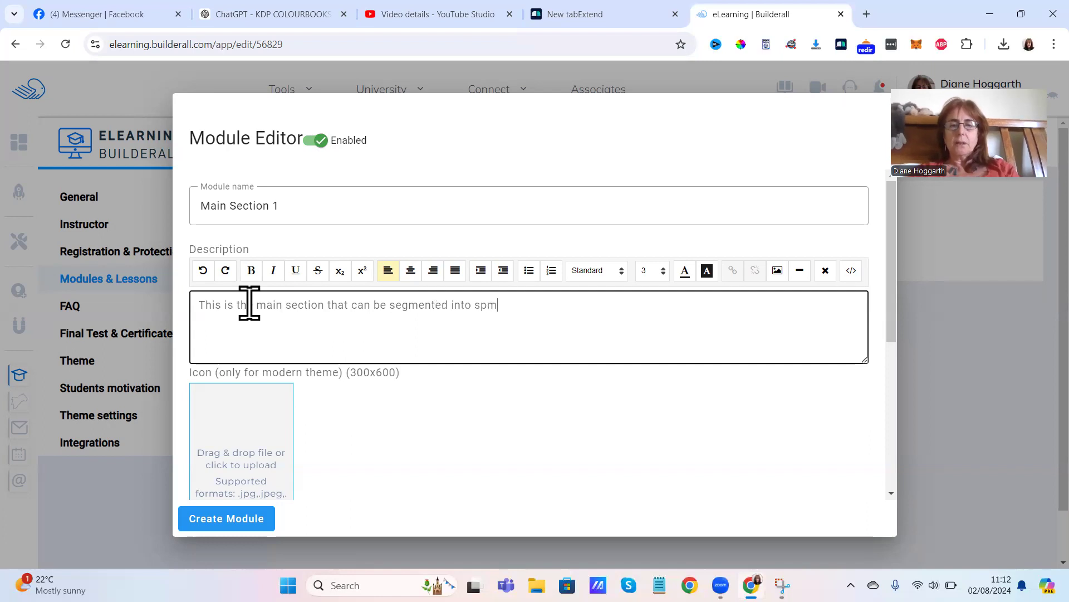
key("BackSpace")
key("BackSpace")
type("maller sections")
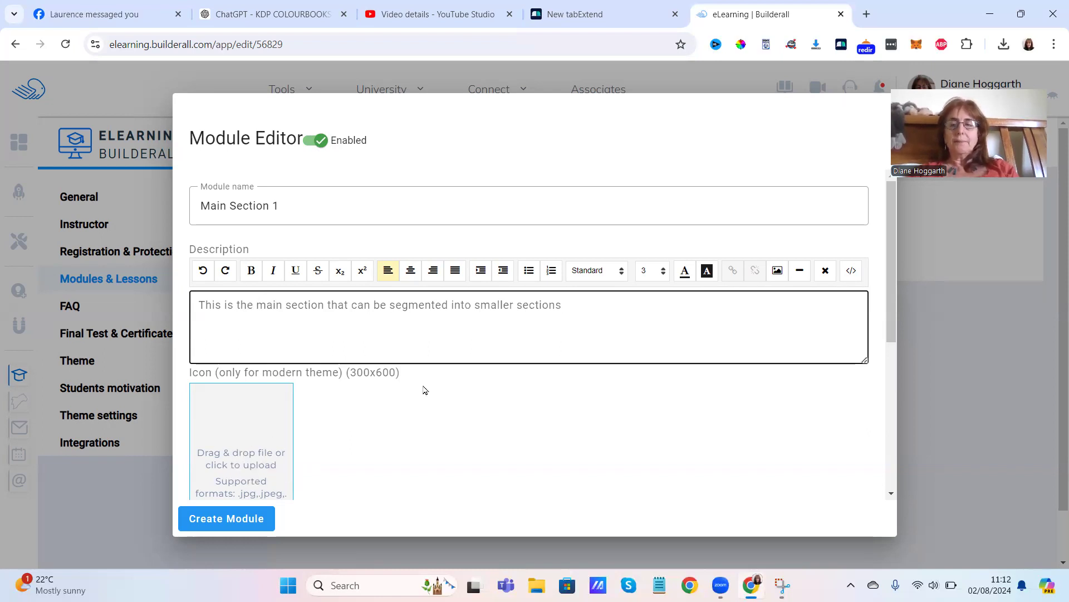
Leave the module icon empty and create the module
left_click(892, 271)
left_click_drag(891, 271, 888, 322)
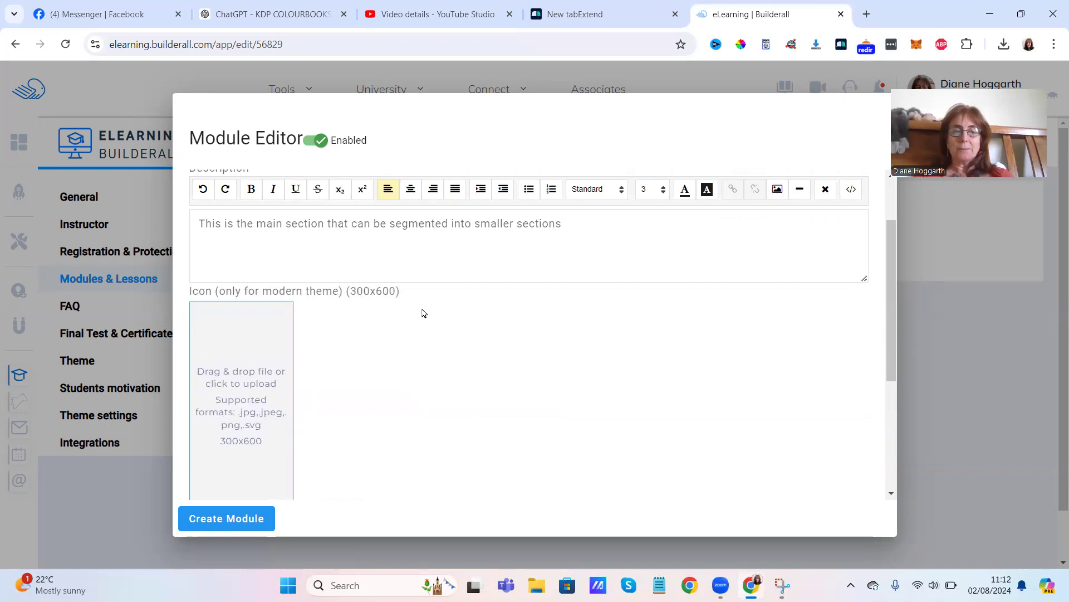
left_click(239, 501)
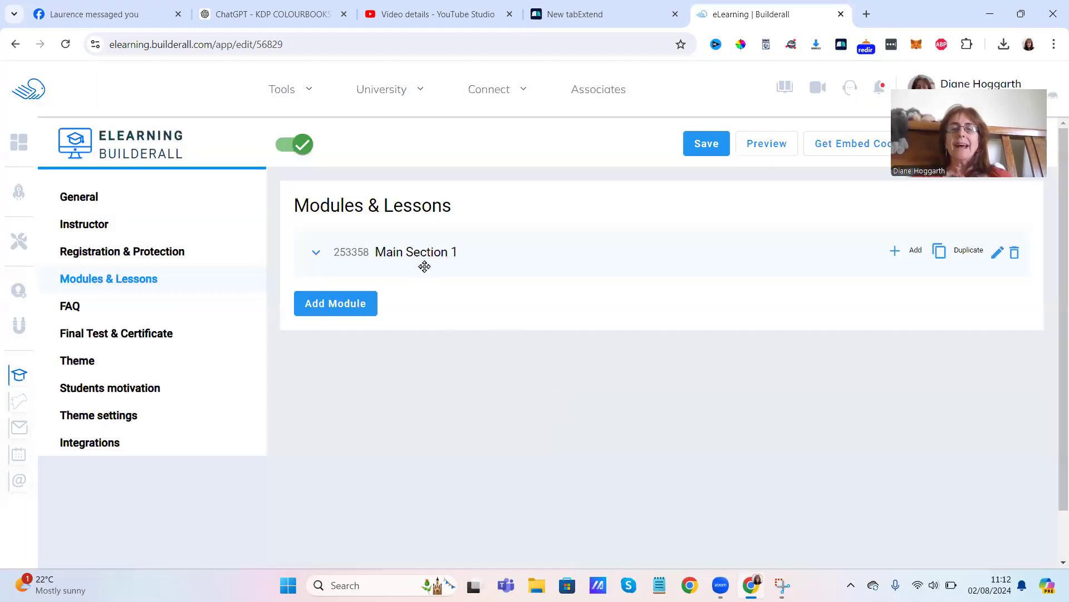
Add a lesson to the Main Section 1 module and name it "lesson 1 How to set up the elearning centre"
left_click(316, 248)
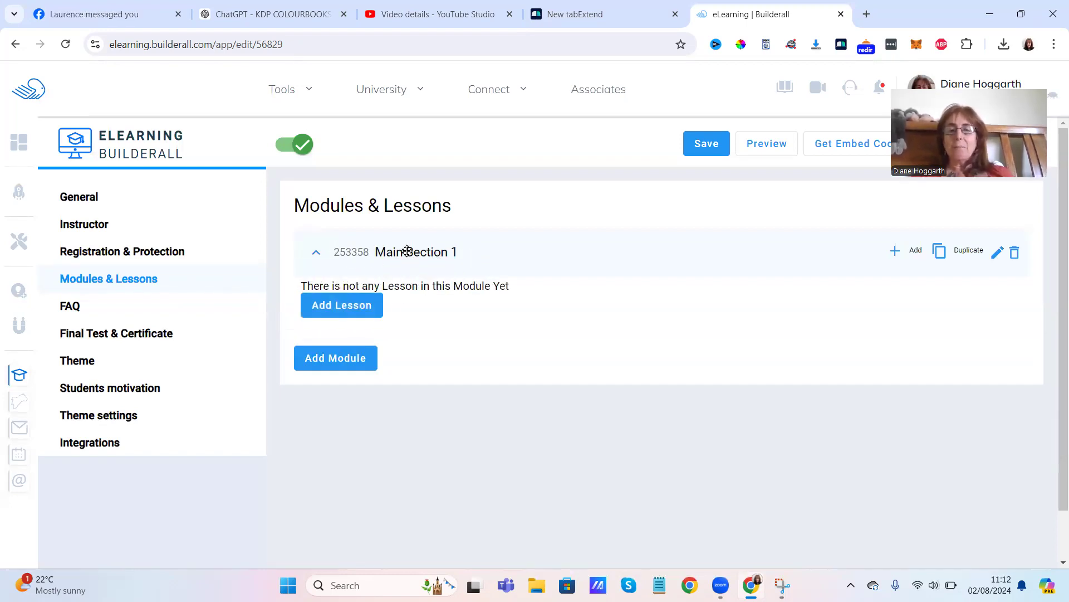
left_click(356, 313)
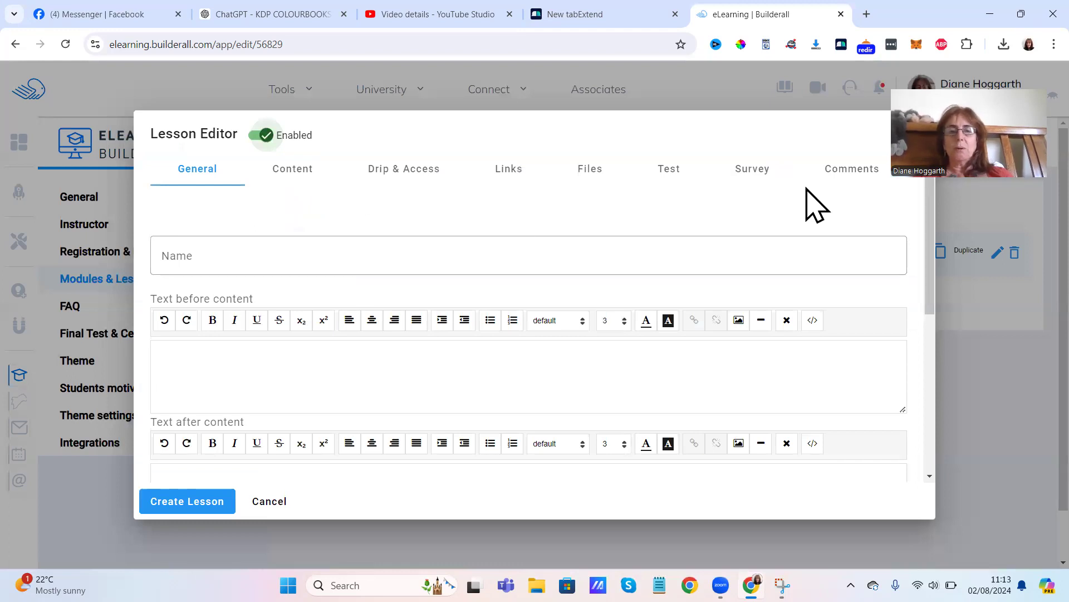
left_click(323, 250)
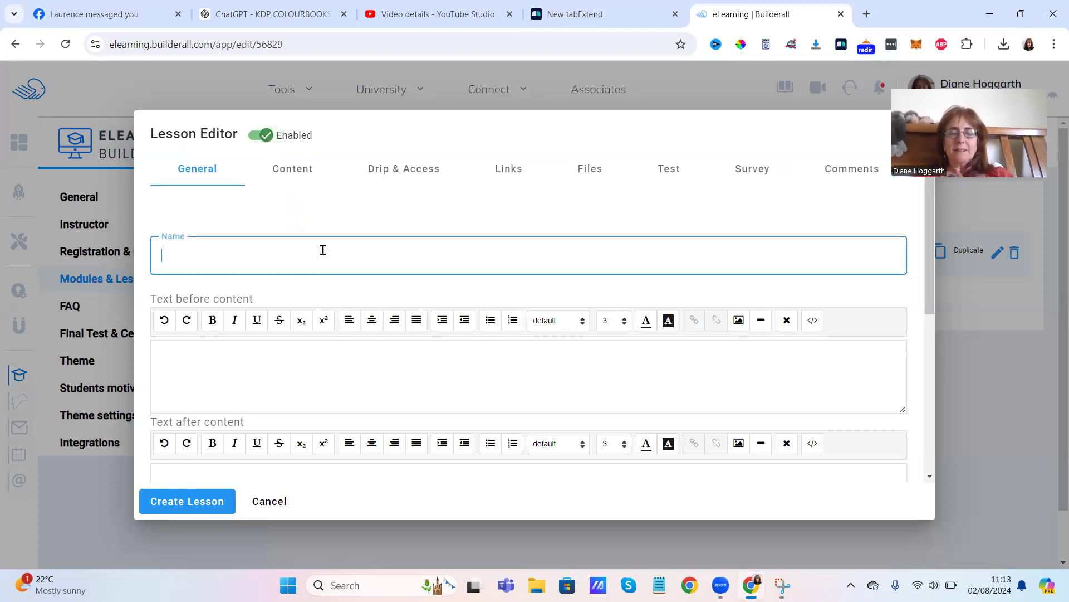
type("lesson ")
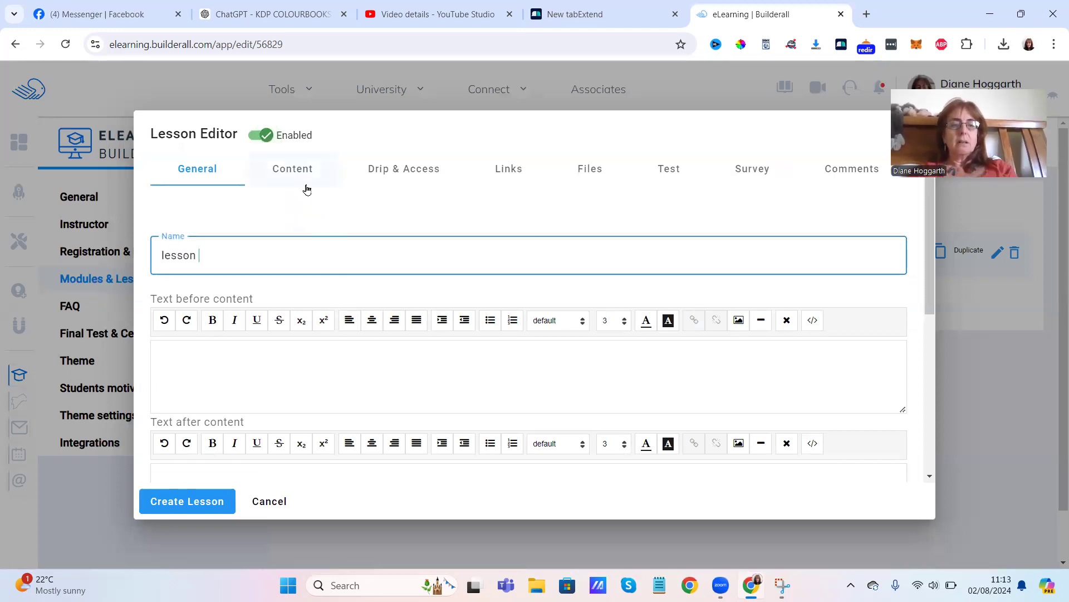
type("1 How ")
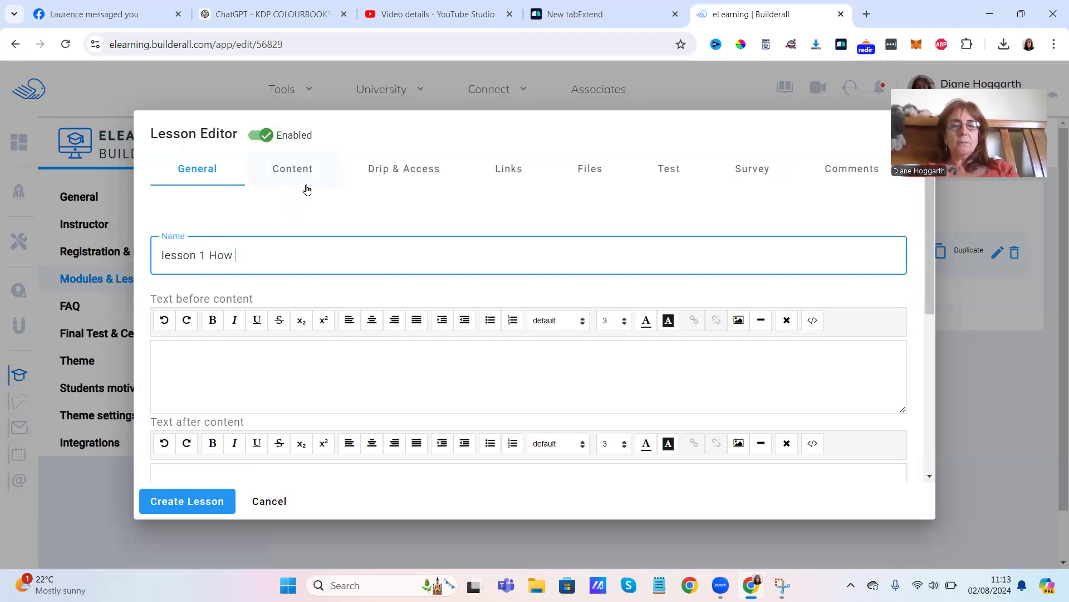
type("to set")
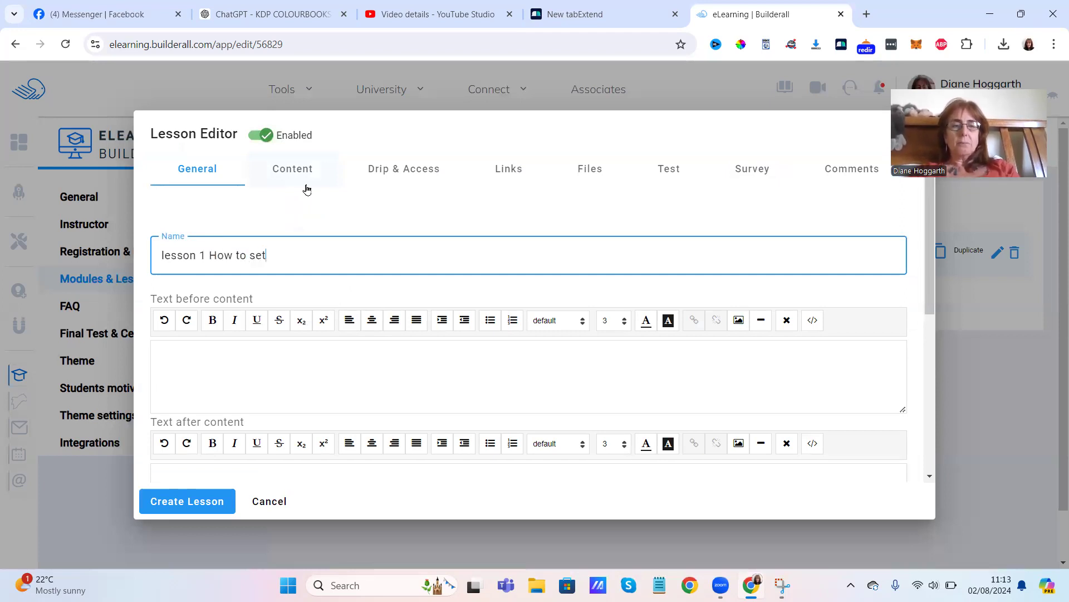
type(" up the el")
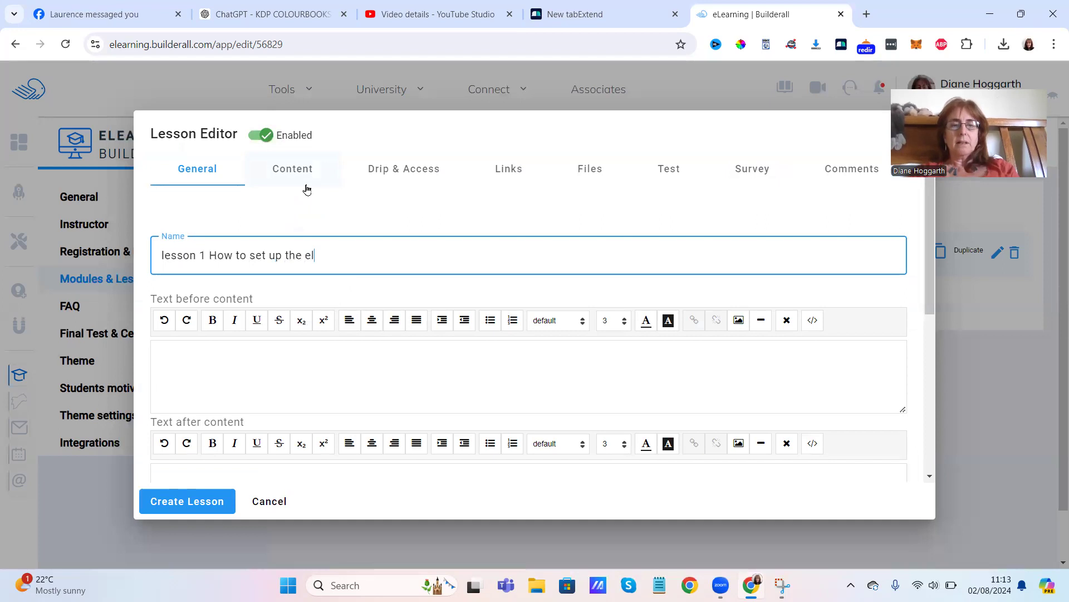
type("earning centre")
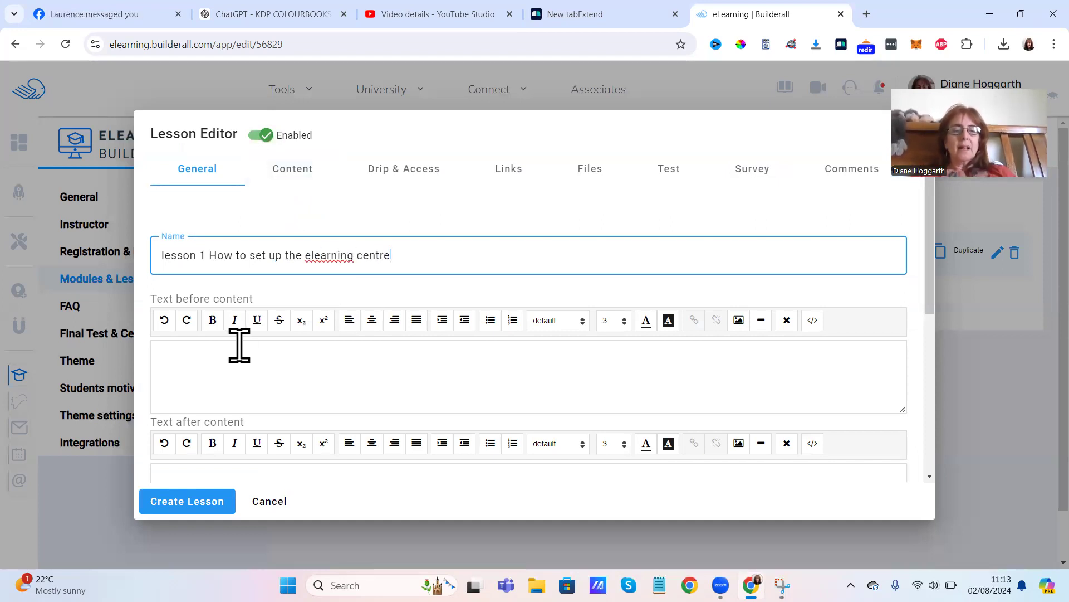
Enter "Watch this tututorial video" as the lesson's text before content
left_click(240, 345)
type("W")
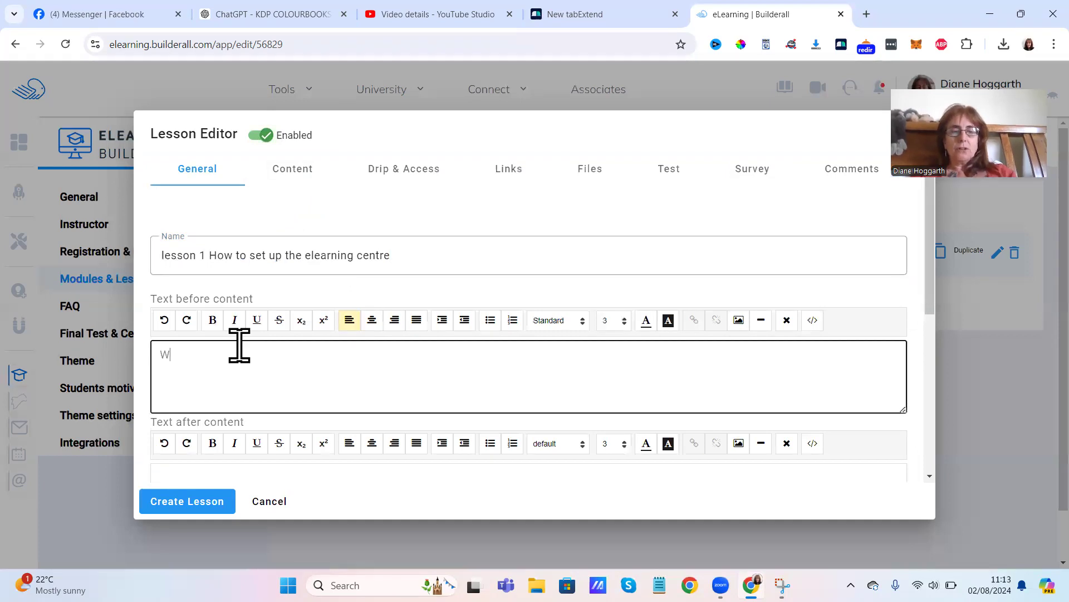
type("athc")
key("BackSpace")
key("BackSpace")
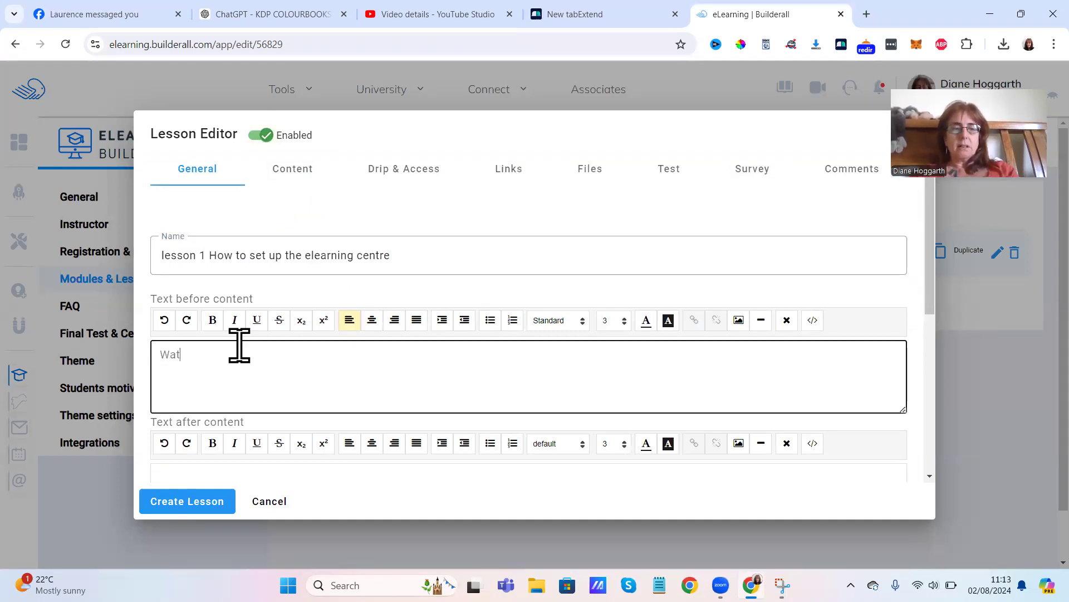
type("ch this tut")
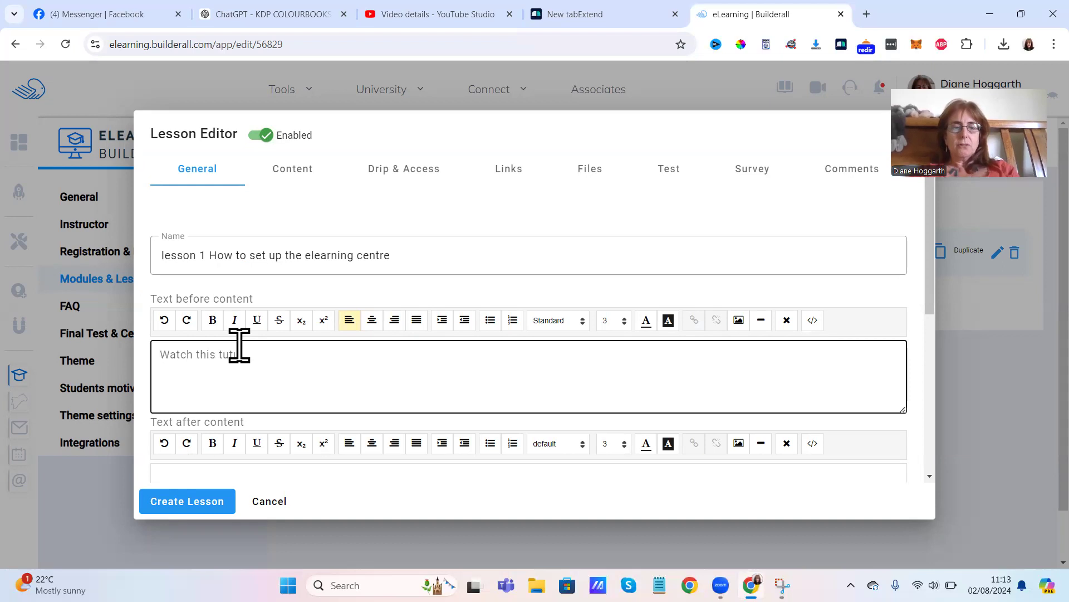
type("orial ")
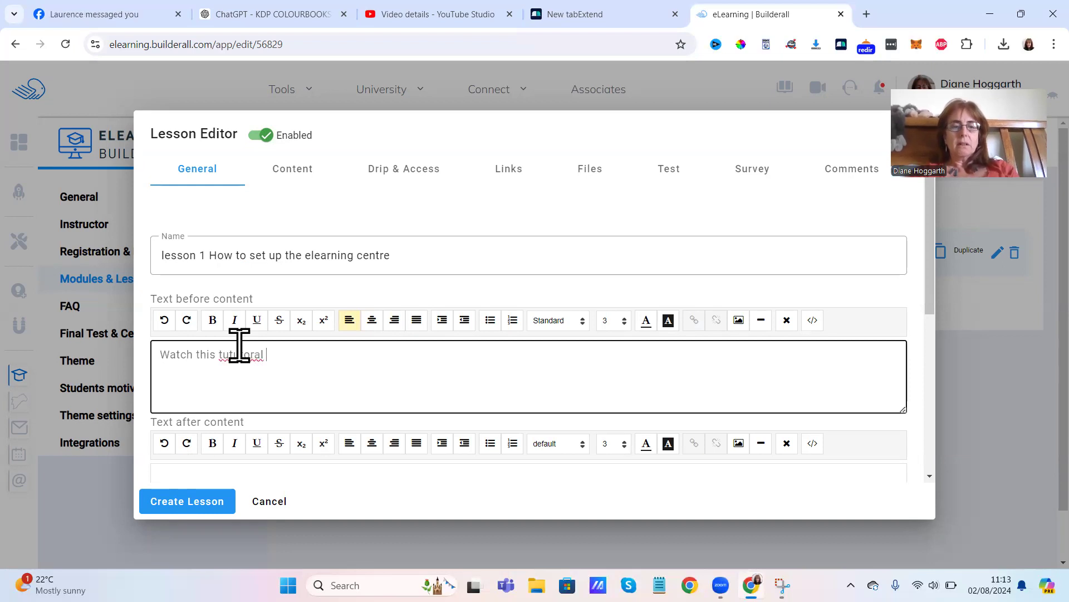
type(" video")
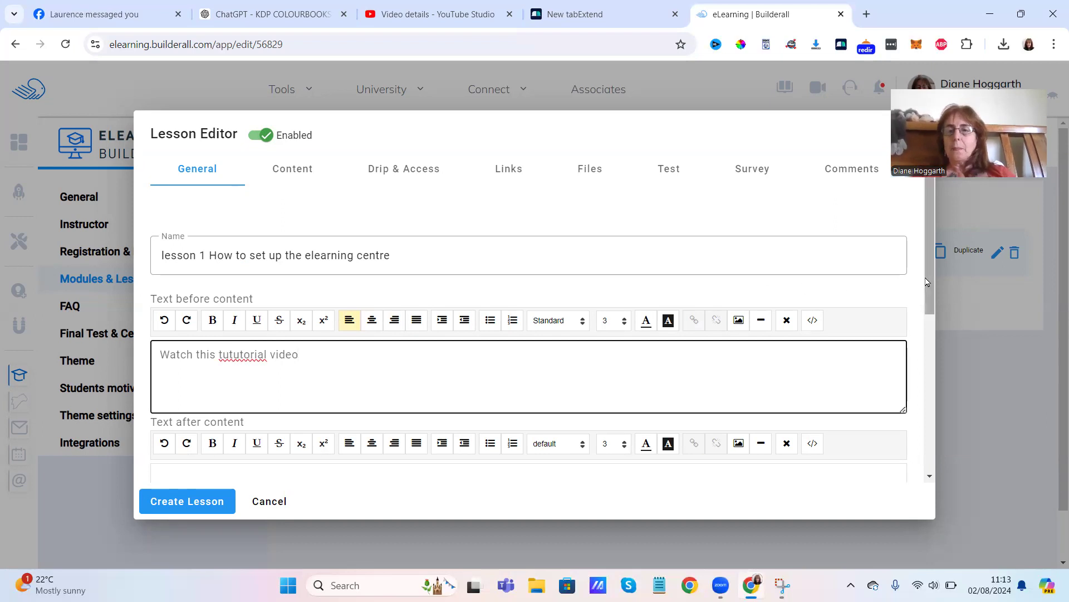
Set the lesson's duration to 7 minutes and its level to Easy
left_click_drag(928, 282, 926, 370)
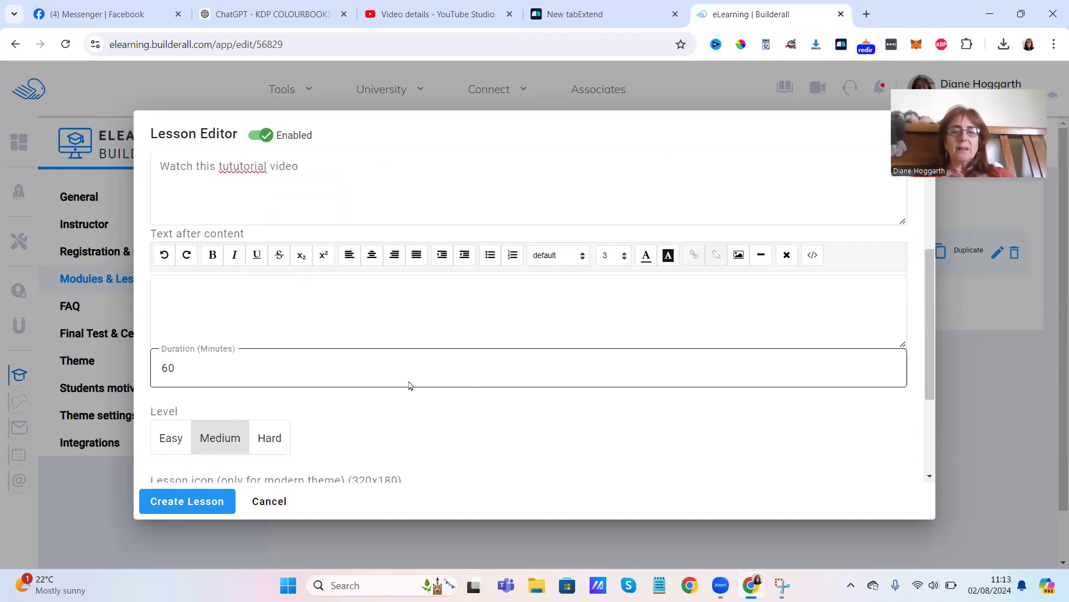
left_click(365, 368)
key("BackSpace")
key("BackSpace")
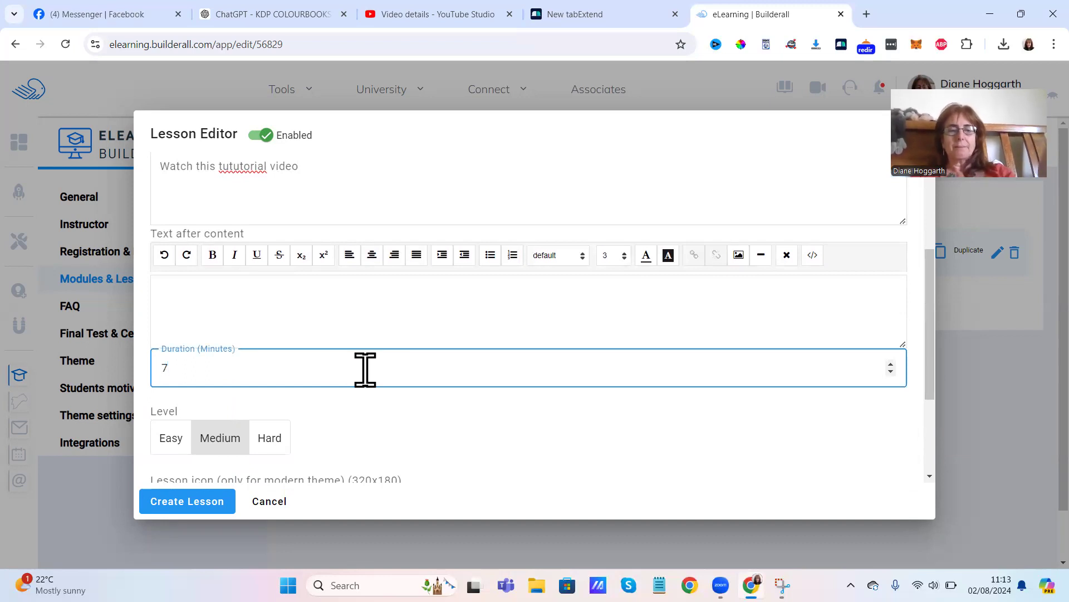
left_click(170, 438)
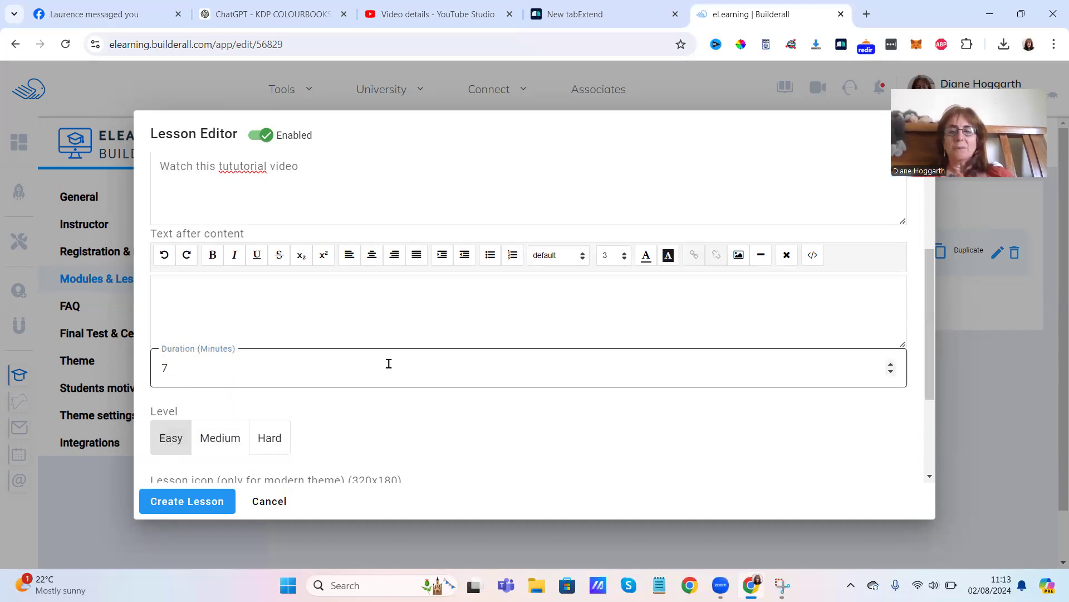
Go to the lesson's content settings, look through the content types and try PDF file
left_click_drag(930, 347, 906, 244)
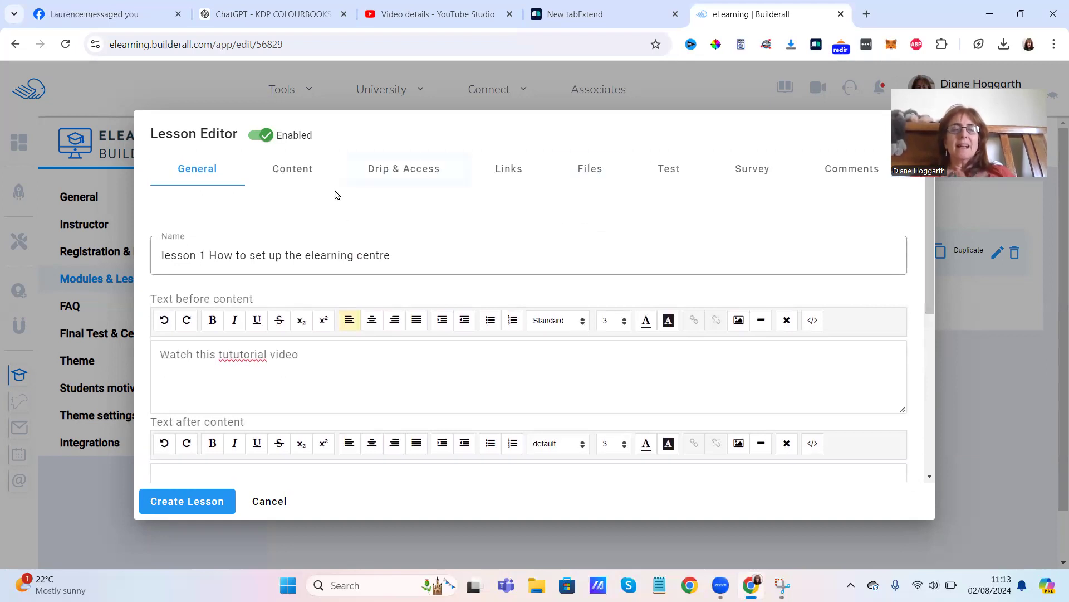
left_click(295, 174)
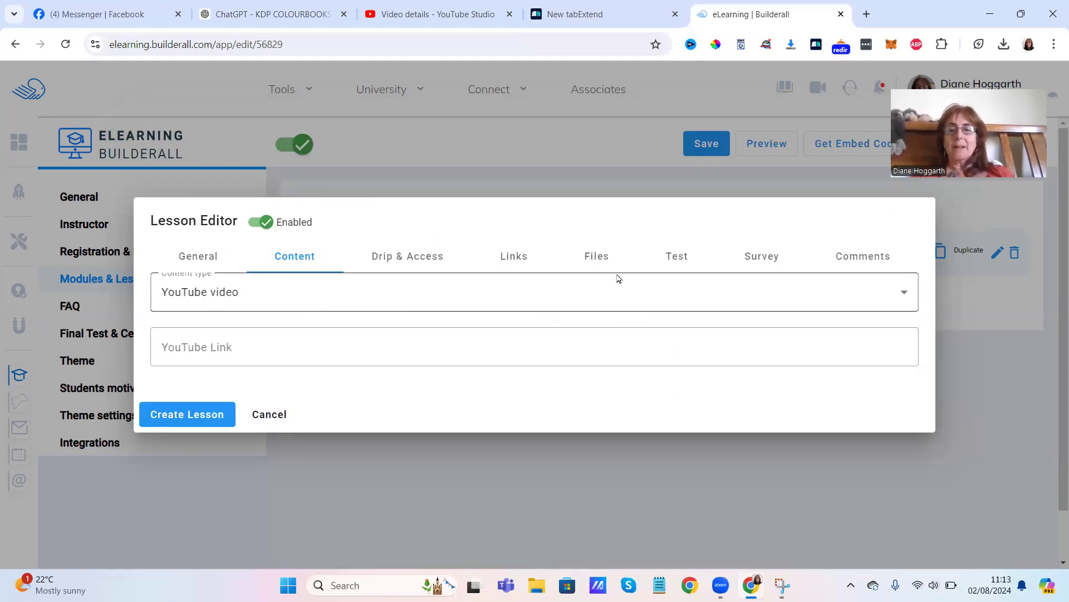
left_click(904, 295)
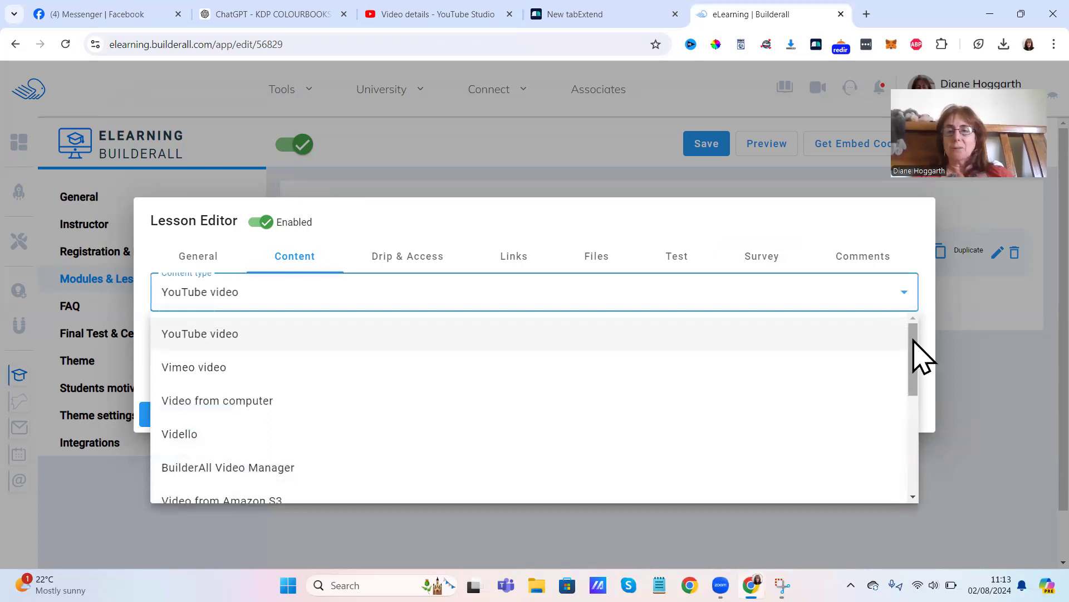
scroll(913, 353, "down", 1)
left_click_drag(911, 352, 901, 415)
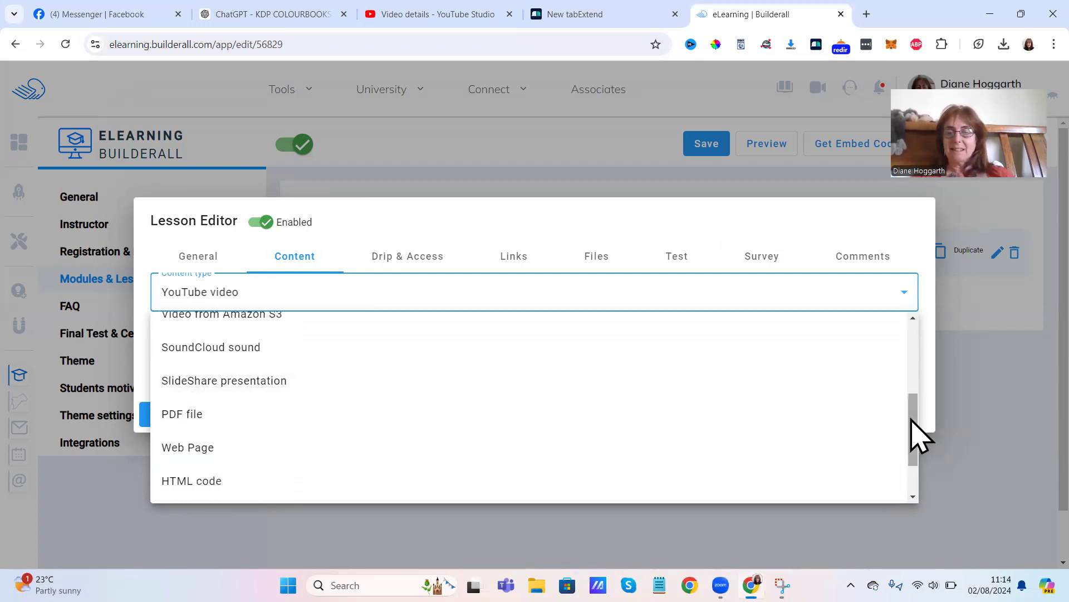
left_click_drag(914, 421, 892, 402)
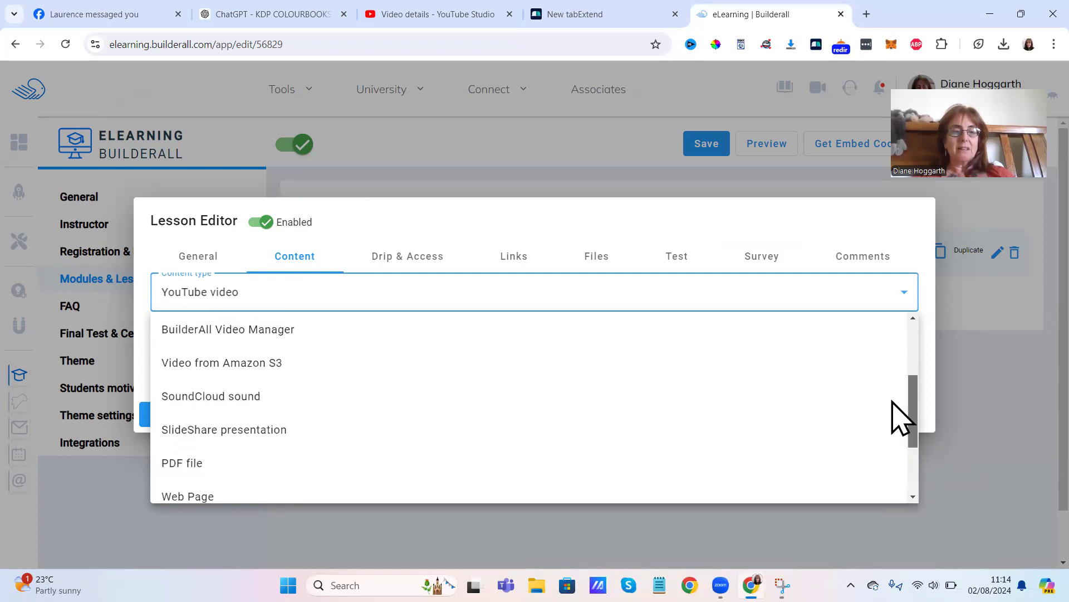
left_click(321, 468)
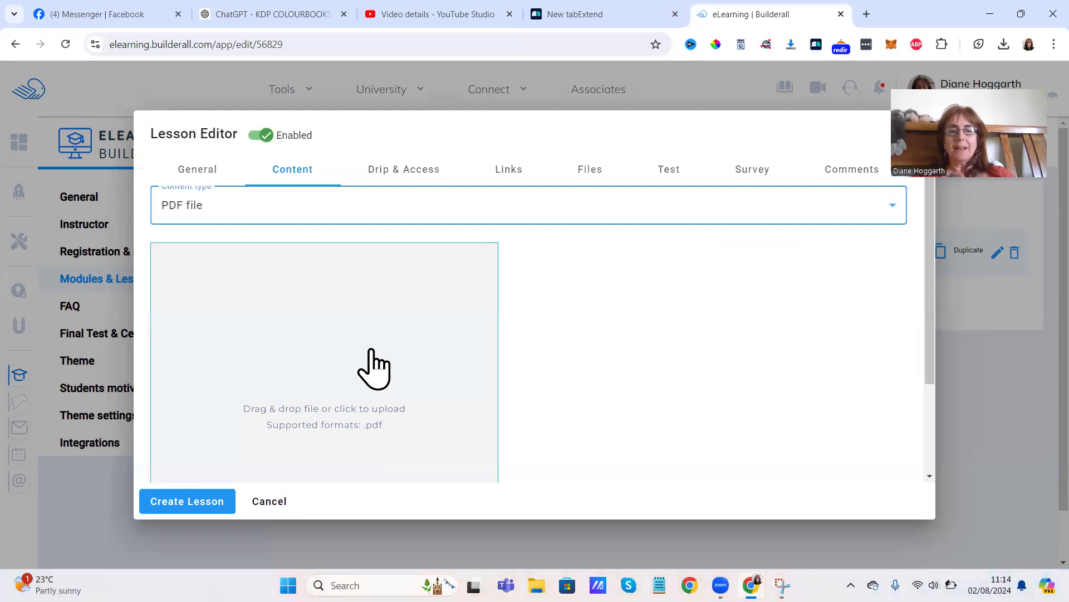
Set the lesson's content type back to YouTube video
left_click(892, 206)
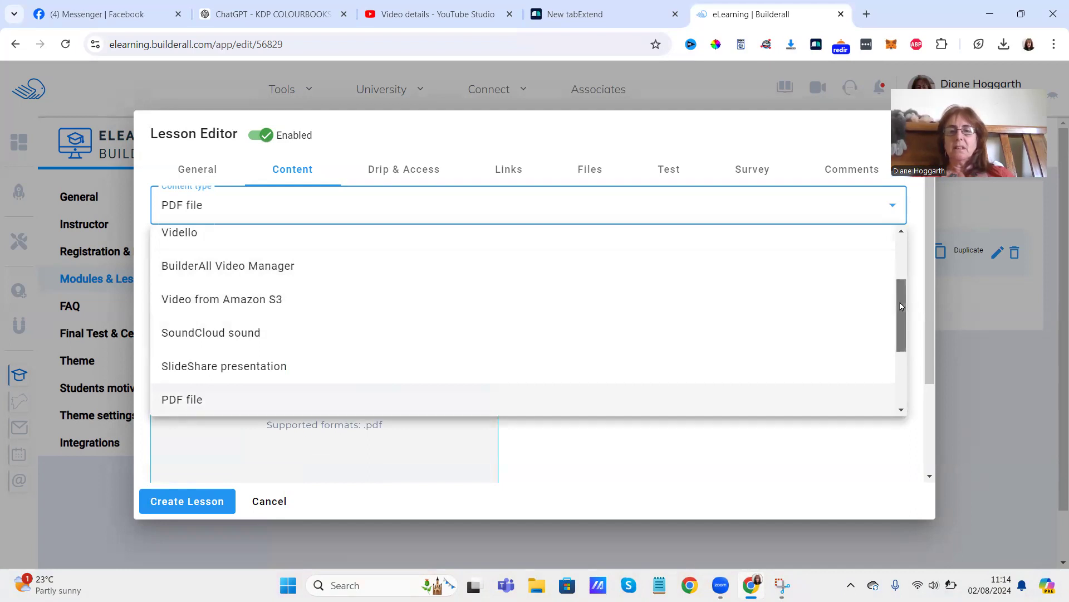
left_click_drag(902, 306, 886, 230)
left_click(325, 257)
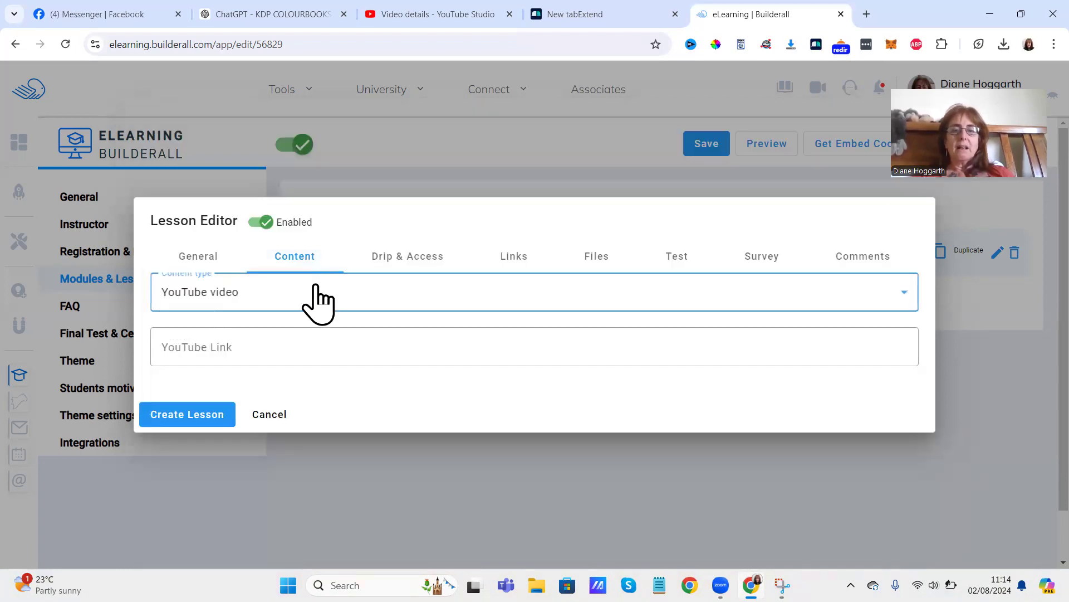
Copy the Builderall Elearning Centre tutorial's video link from YouTube Studio and paste it as the lesson's YouTube link in Builderall
left_click(231, 346)
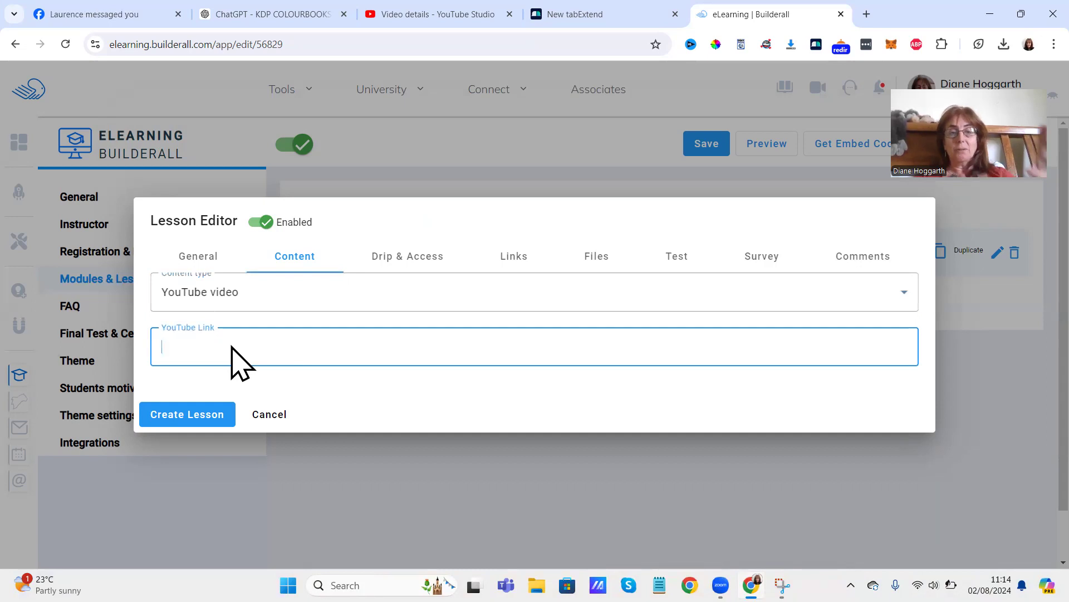
left_click(446, 22)
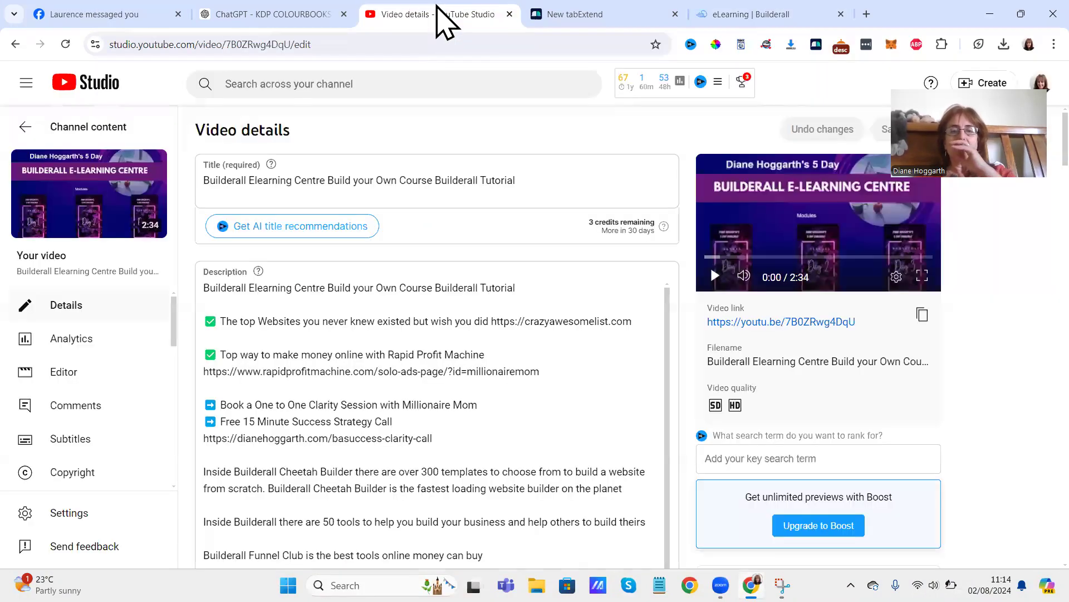
left_click(923, 316)
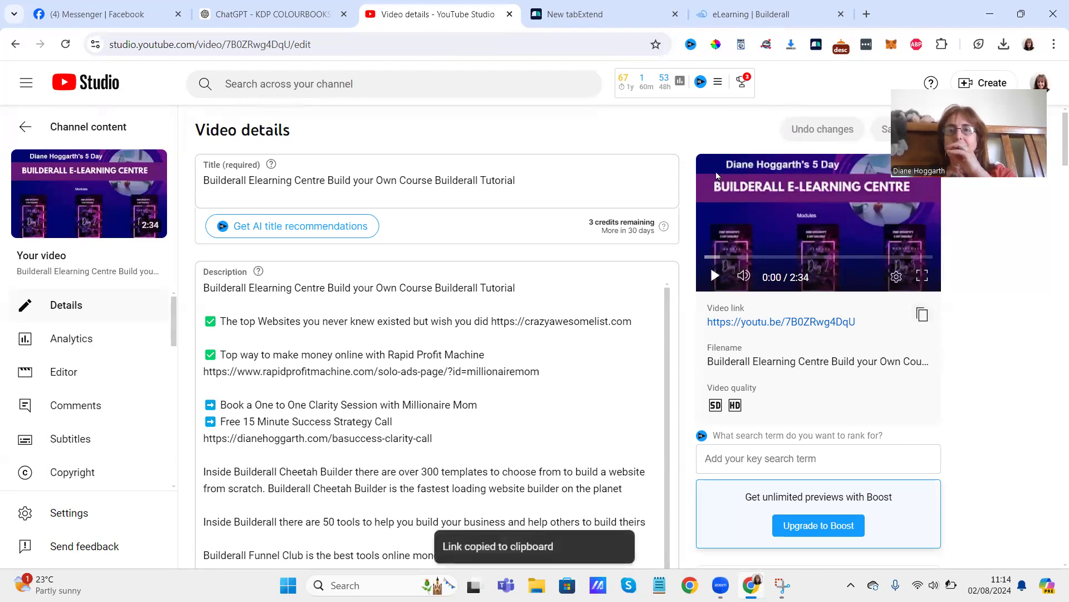
left_click(733, 17)
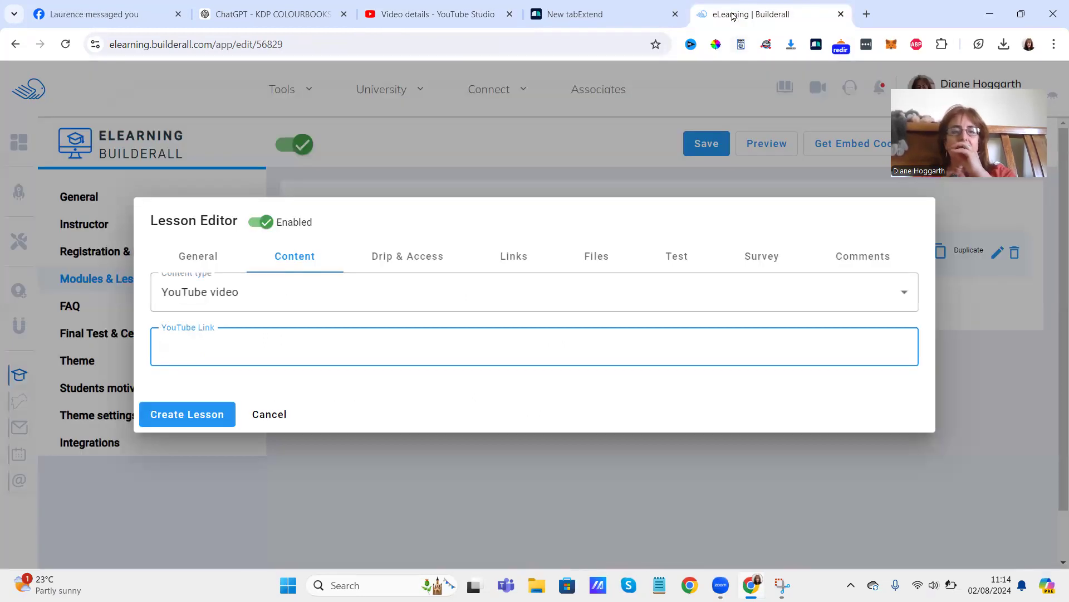
key("ctrl+v")
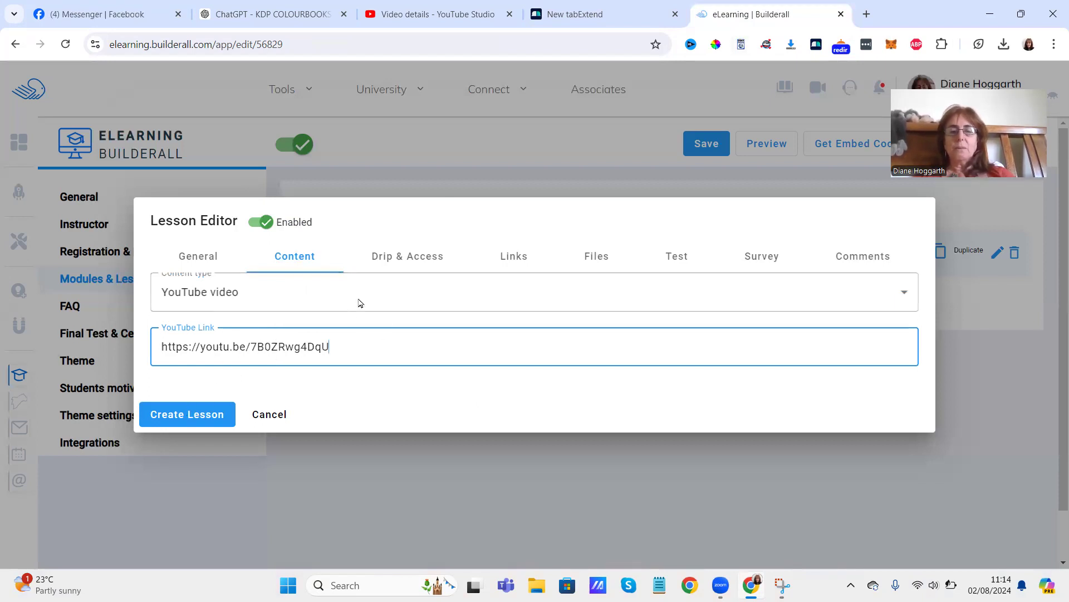
Review the lesson's drip and access, links, files and test settings
left_click(413, 255)
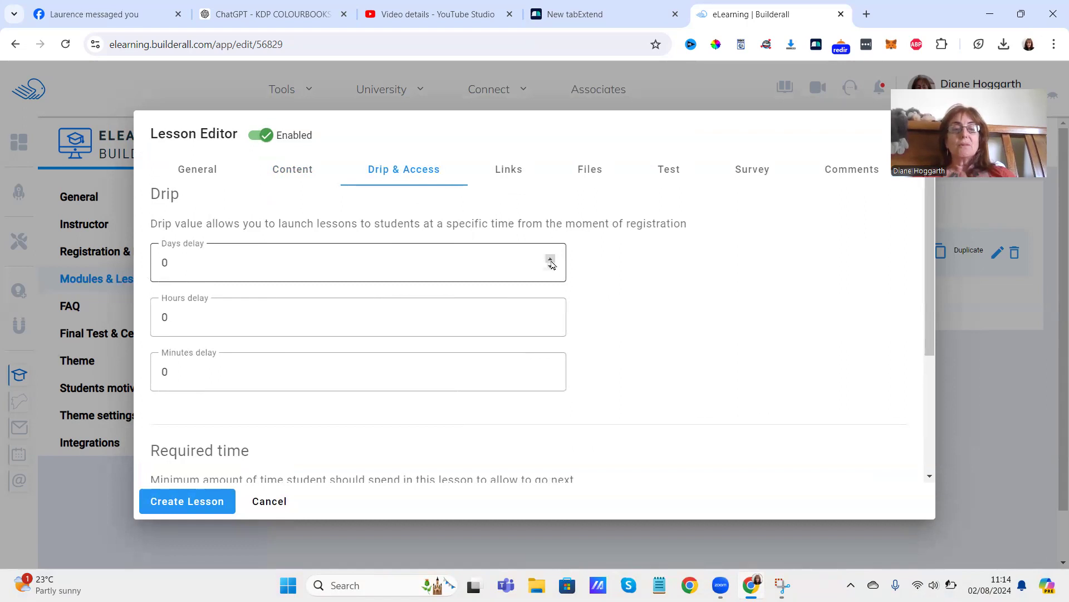
left_click(551, 268)
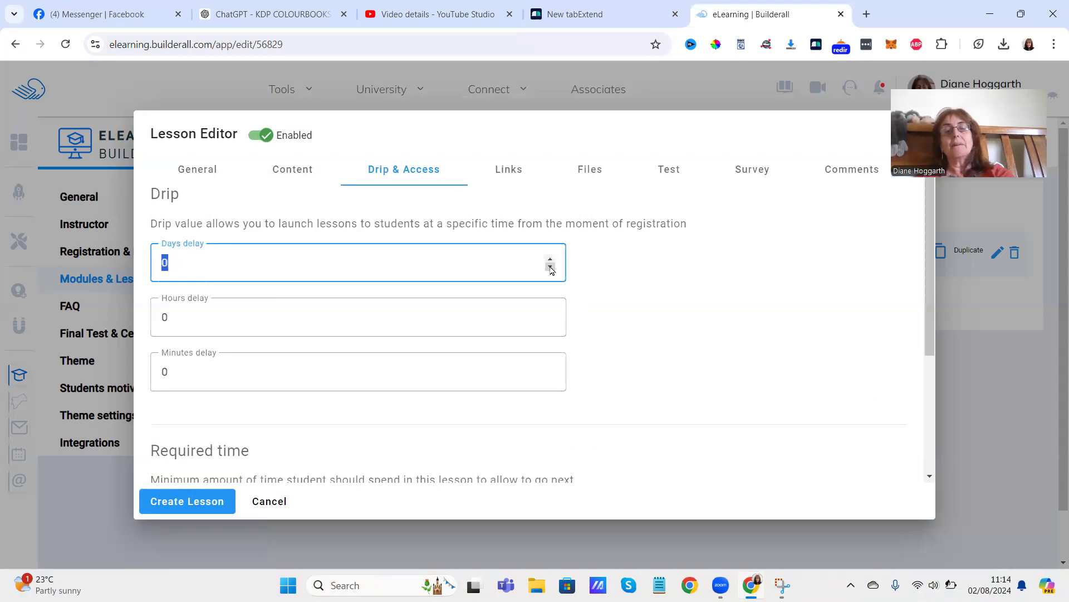
left_click(507, 168)
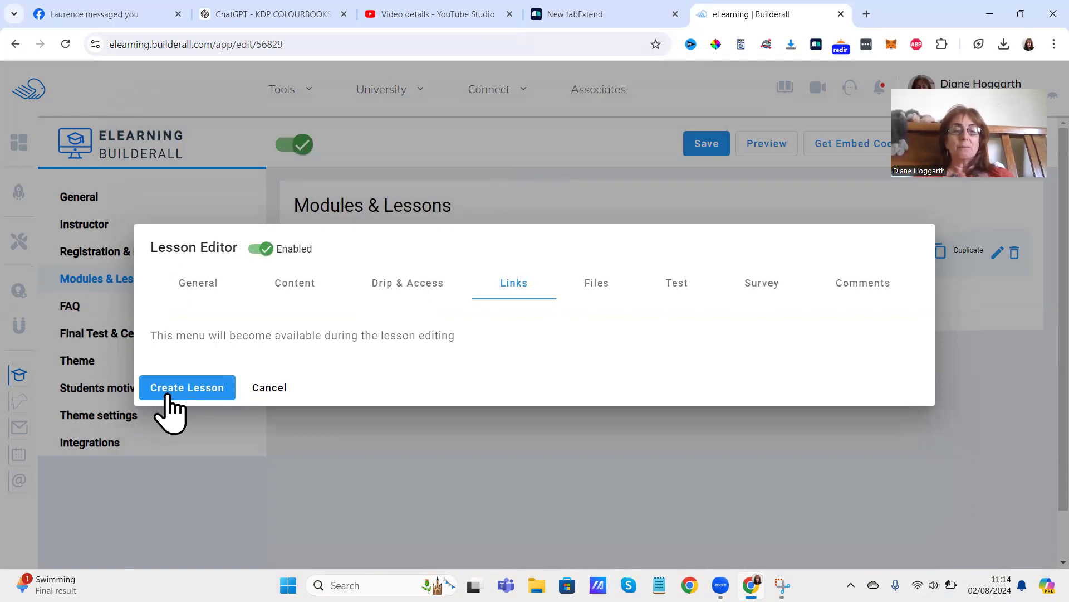
left_click(586, 280)
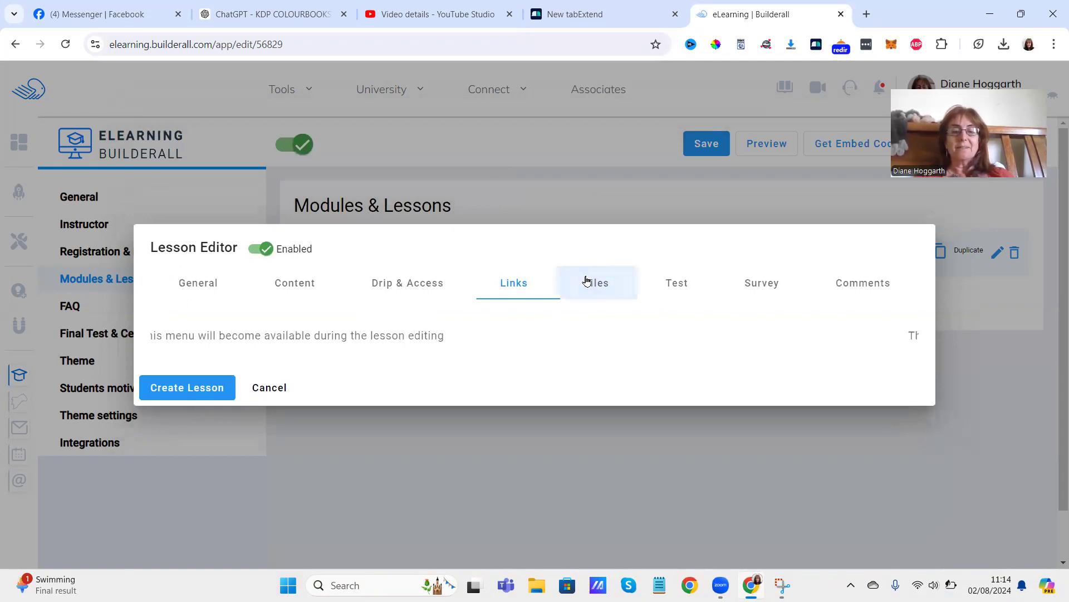
left_click(672, 285)
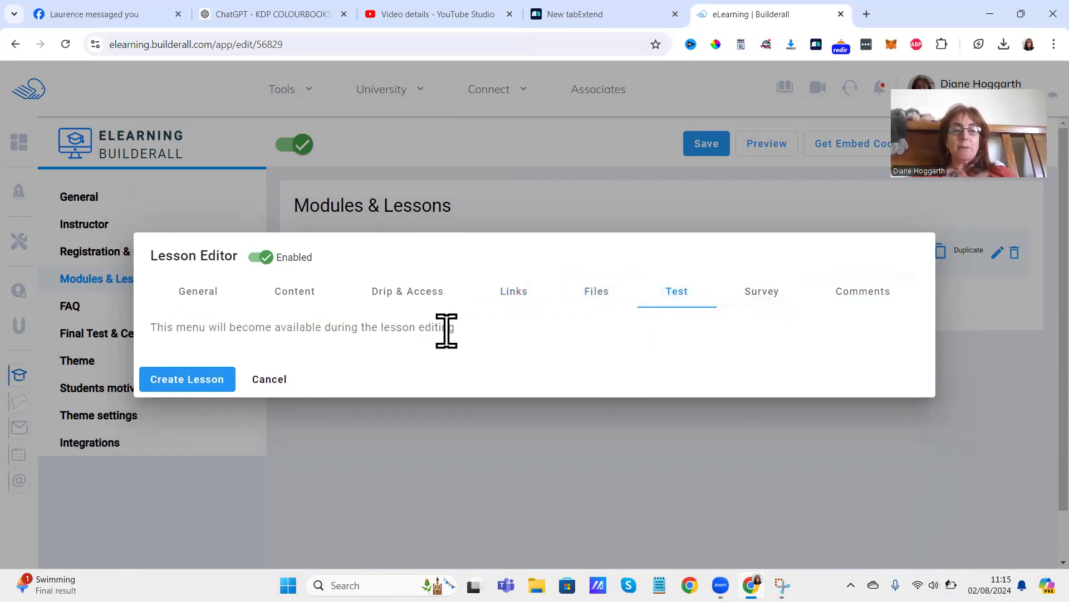
Create lesson 1 in Main Section 1 and save the course
left_click(203, 377)
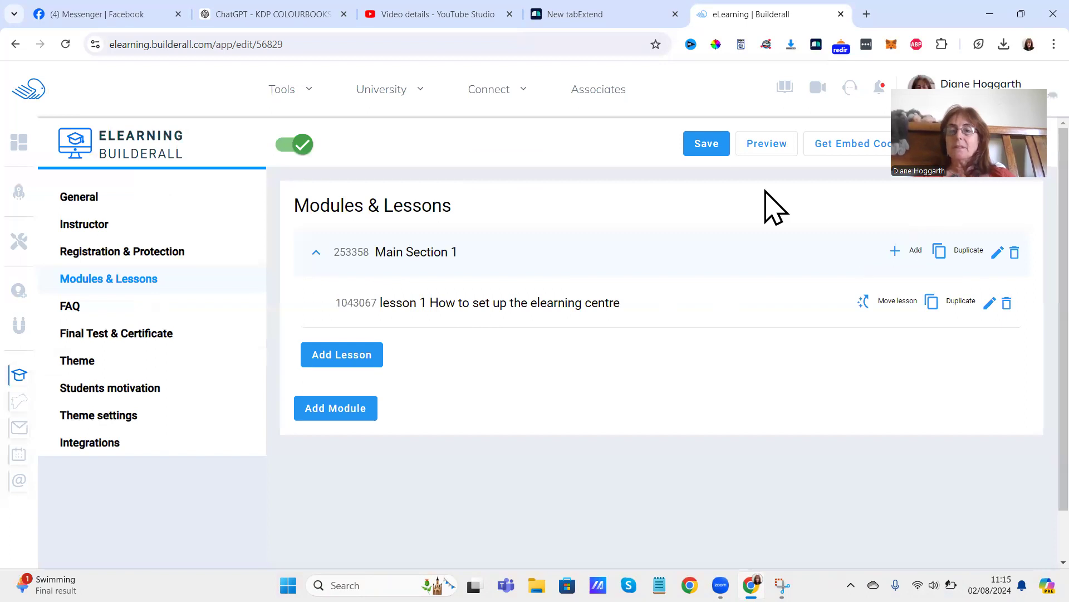
left_click(696, 142)
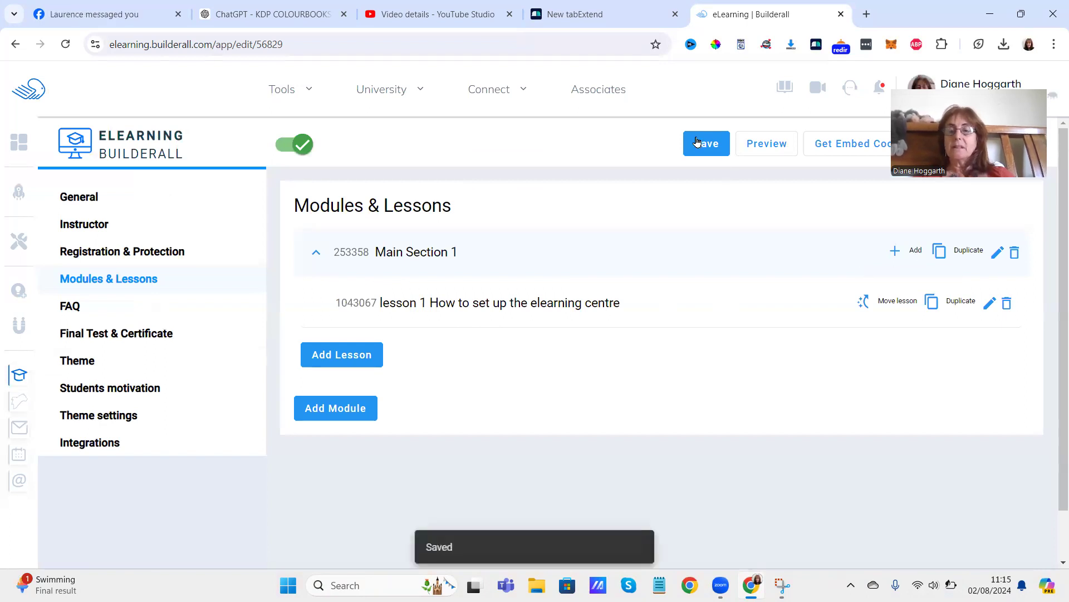
left_click_drag(960, 115, 309, 124)
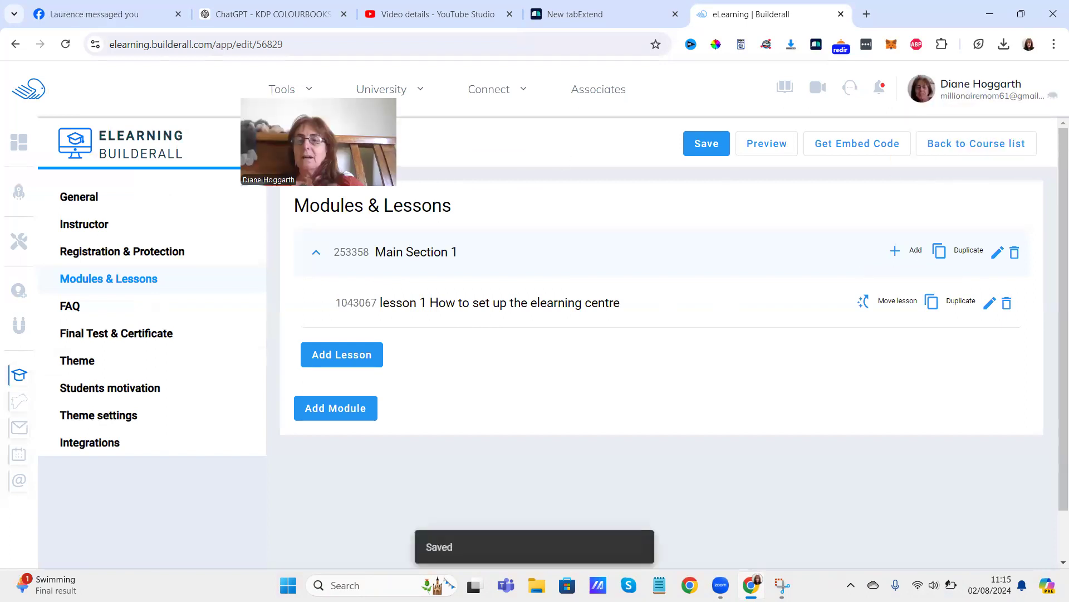
Preview the course and open lesson 1 under Main Section 1 to check its intro text and embedded video
left_click(775, 144)
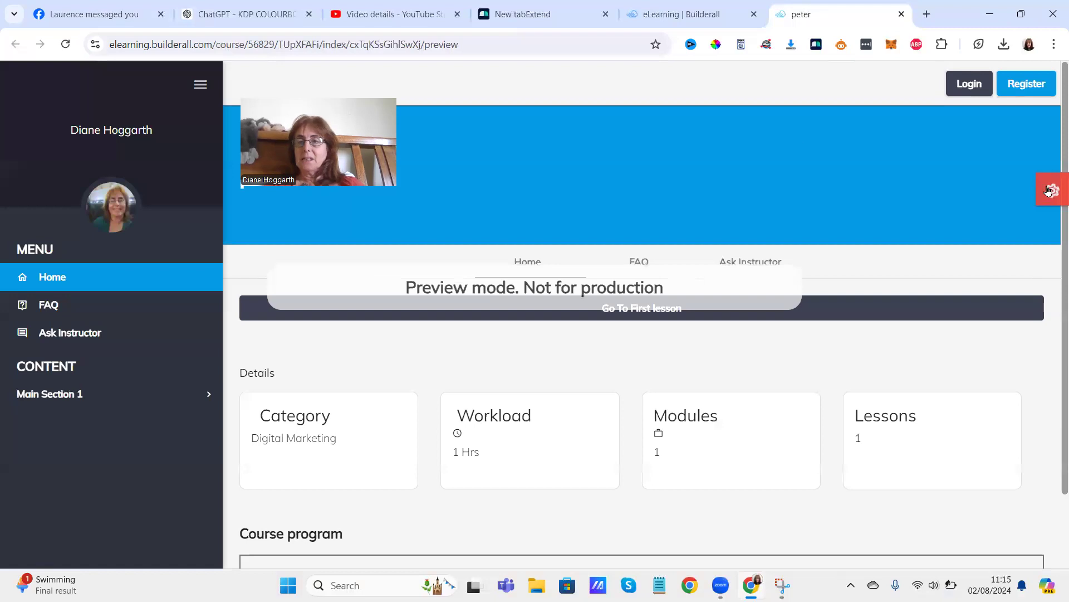
scroll(1020, 351, "down", 2)
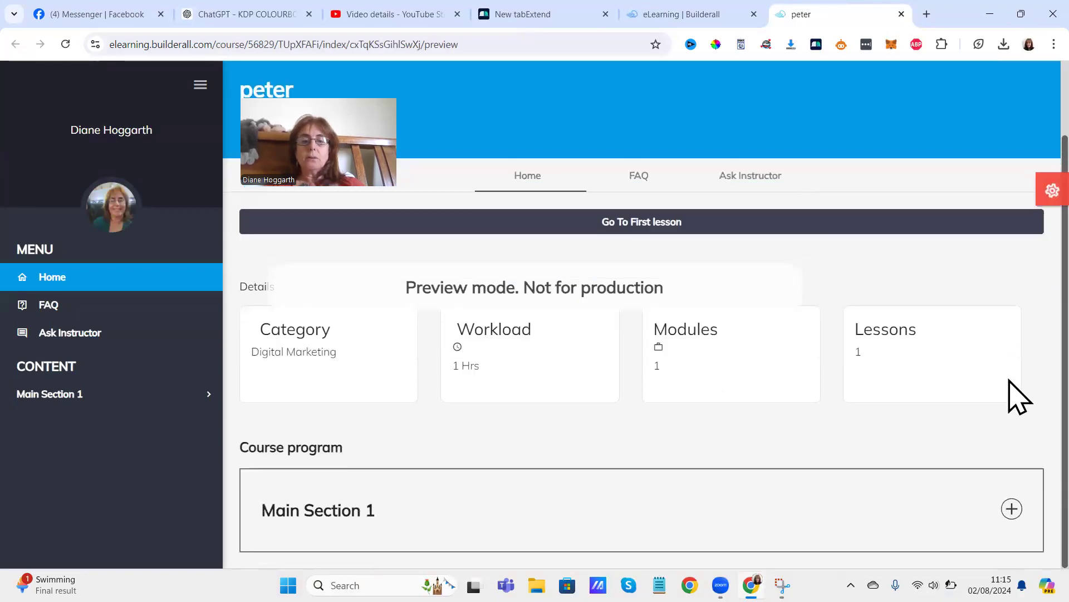
left_click(206, 393)
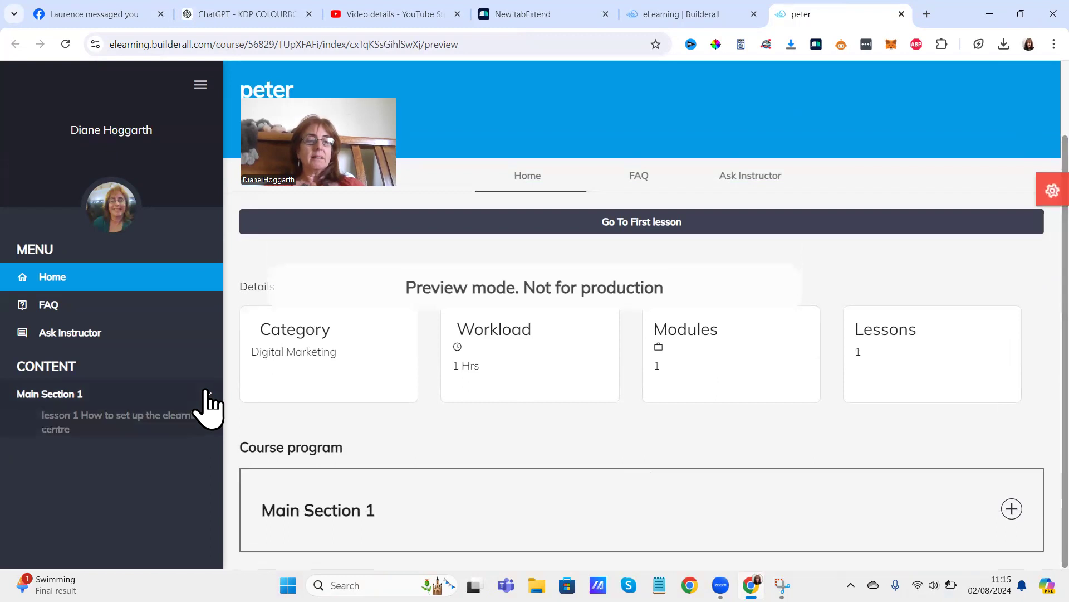
left_click(101, 417)
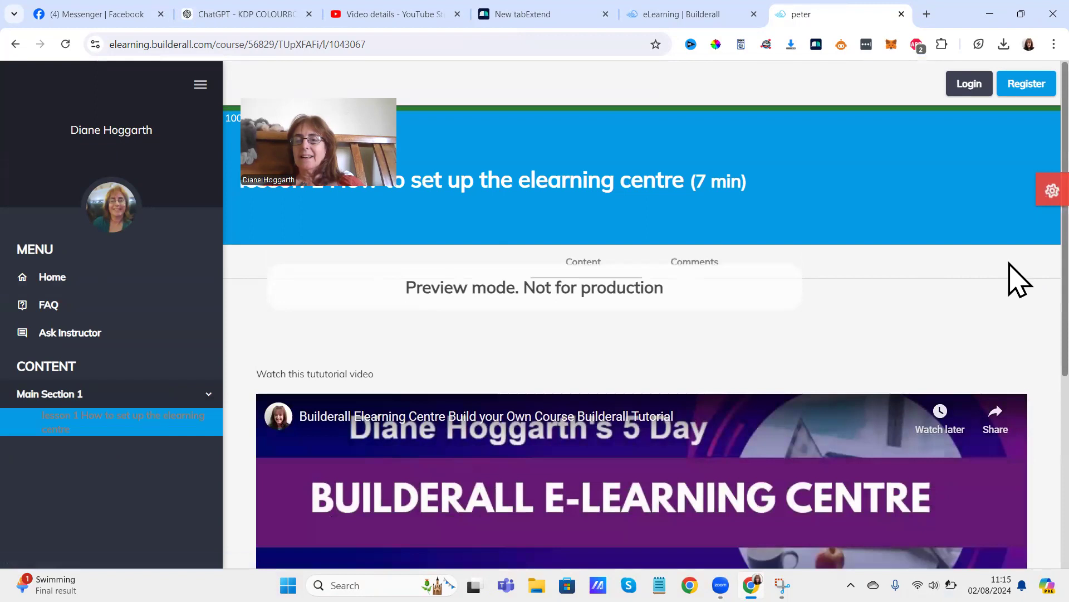
scroll(1020, 406, "down", 3)
scroll(1011, 424, "down", 1)
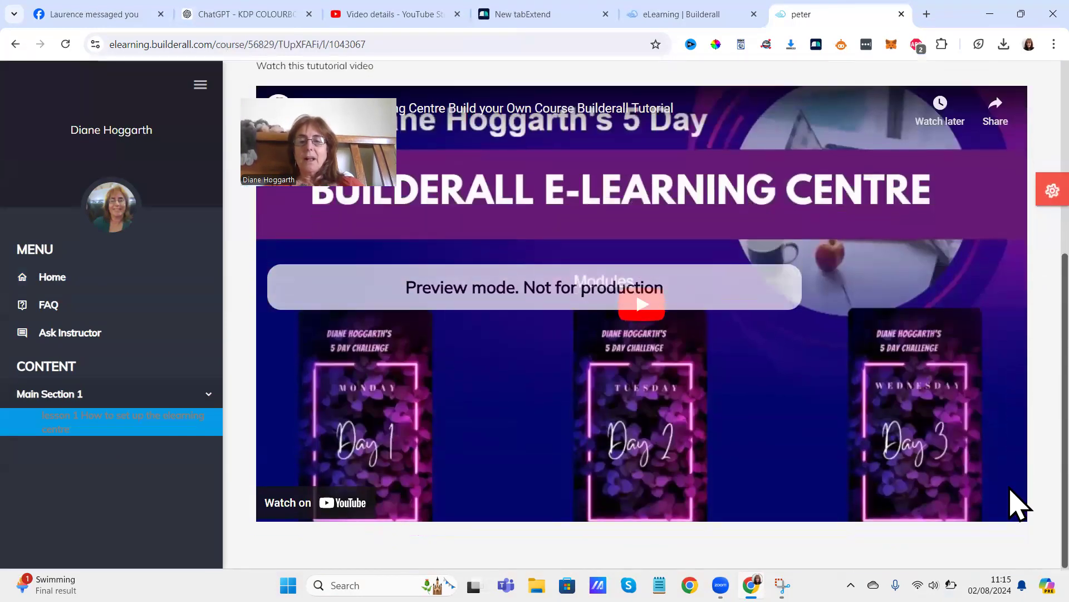
scroll(1015, 370, "up", 3)
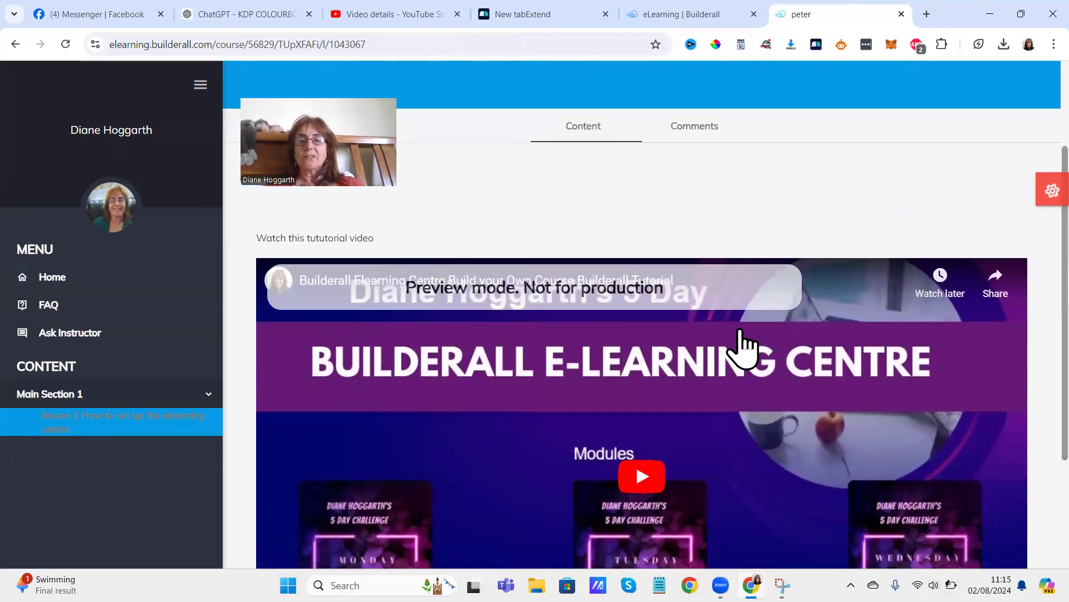
Return to the course editor, add another lesson to Main Section 1 and name it "pdf"
left_click(670, 12)
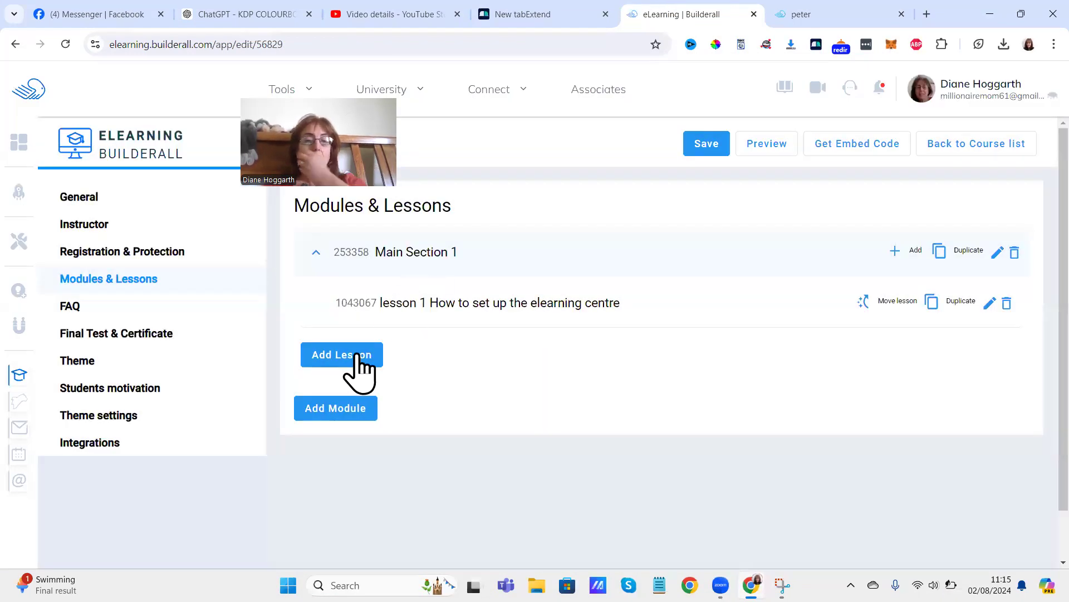
left_click(357, 359)
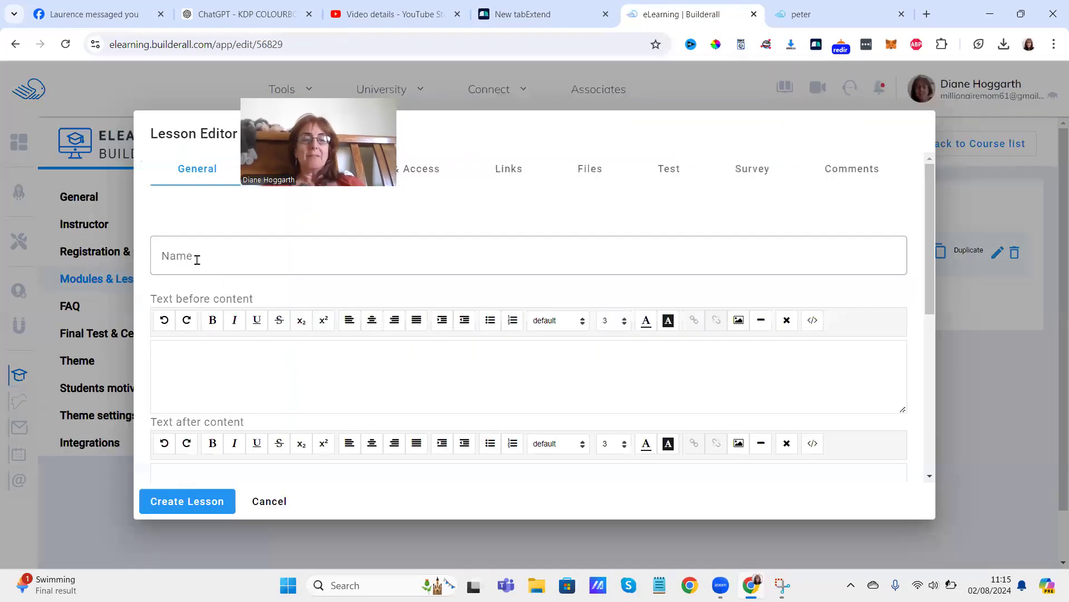
left_click(196, 258)
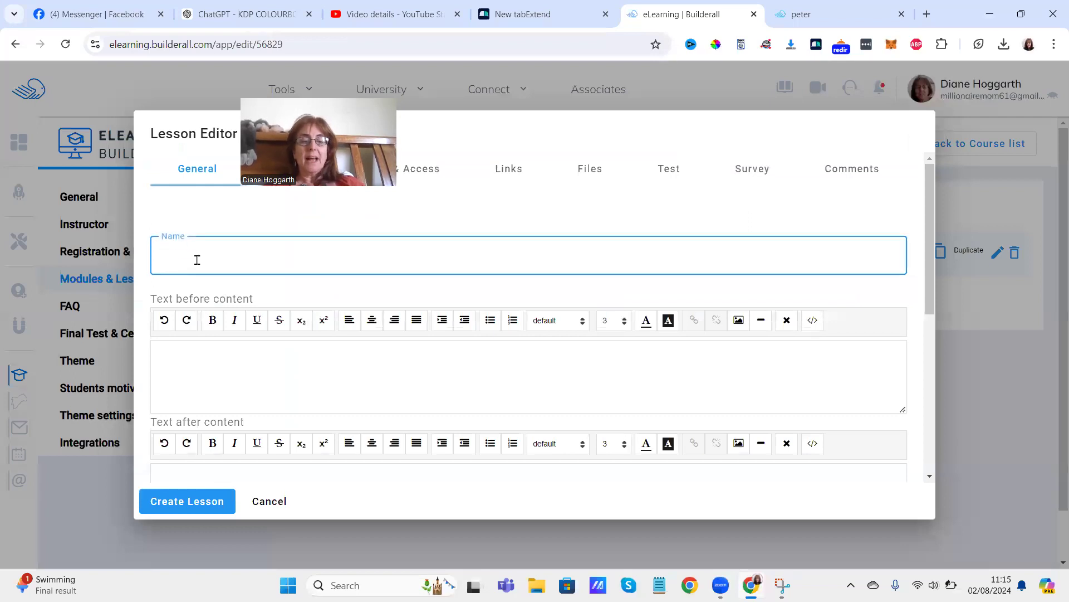
type("pdf")
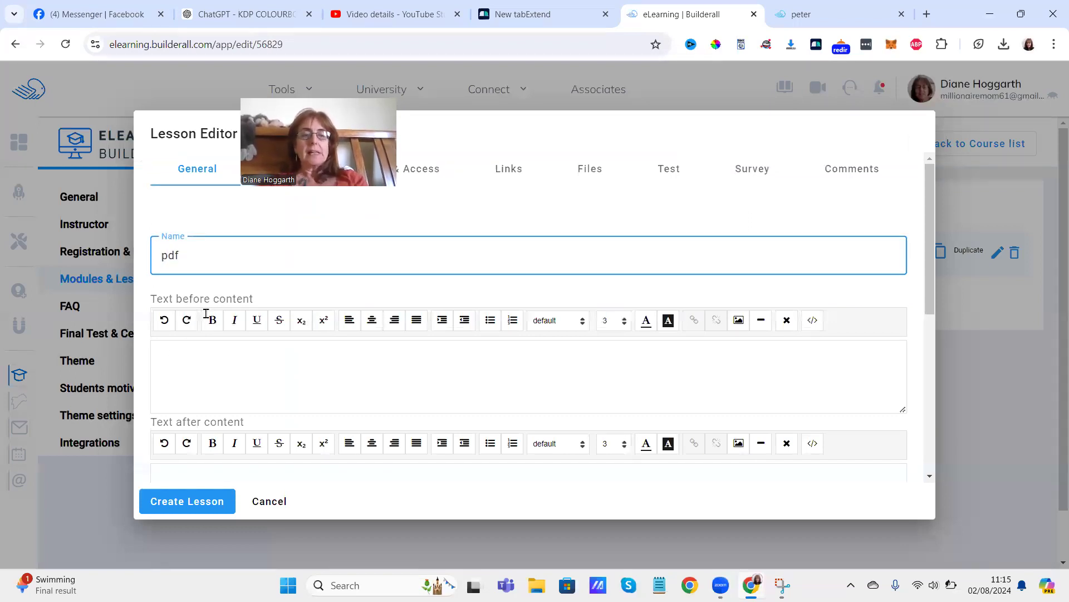
Enter "this is how to make an ebook" as the pdf lesson's text before content and open its content settings
left_click(235, 361)
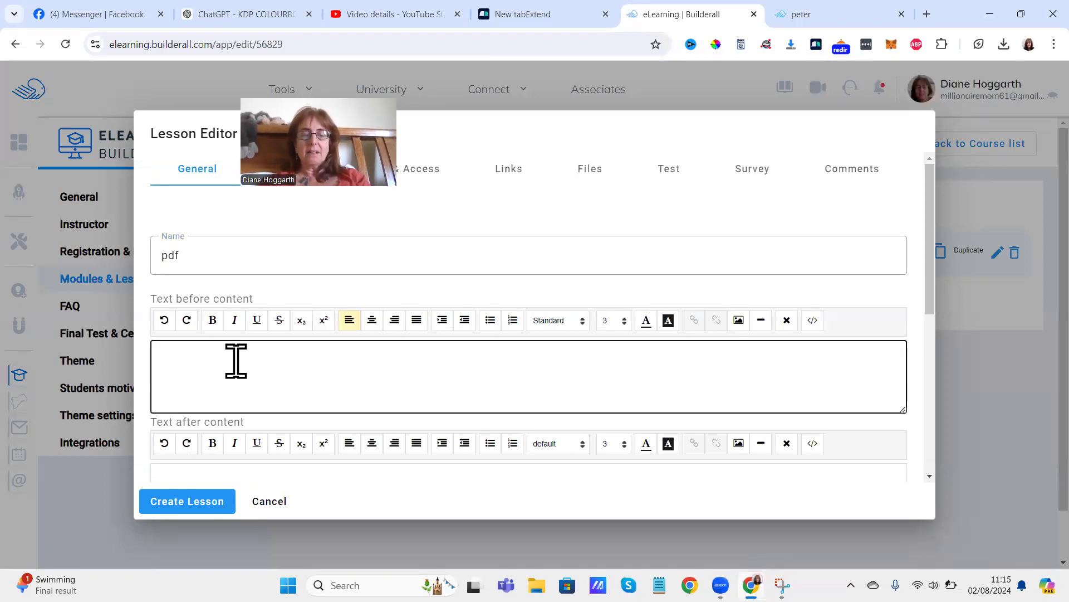
type("this is how to")
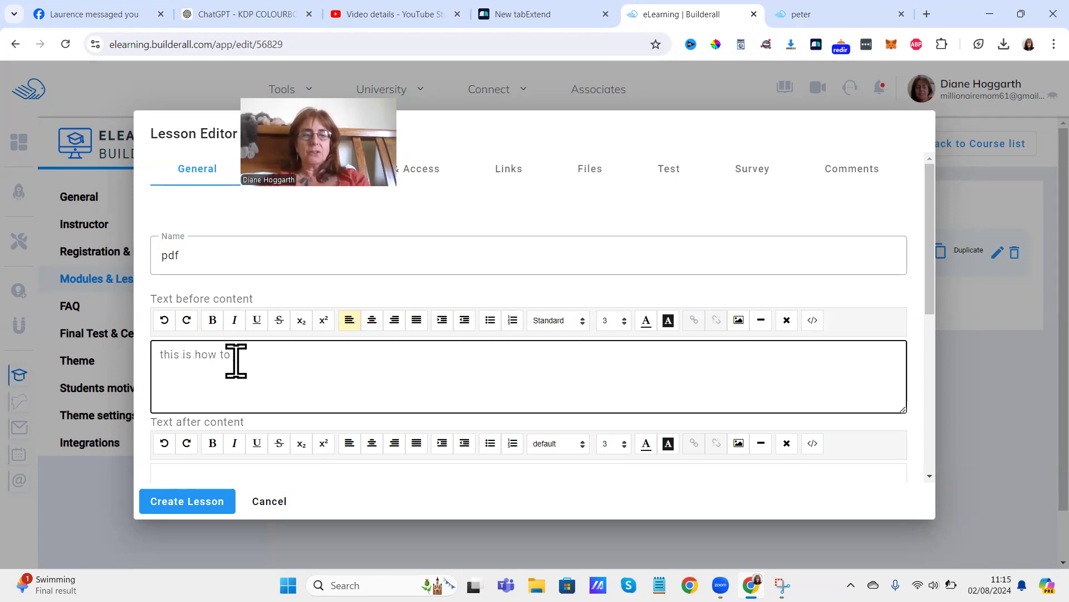
type(" make an ebook")
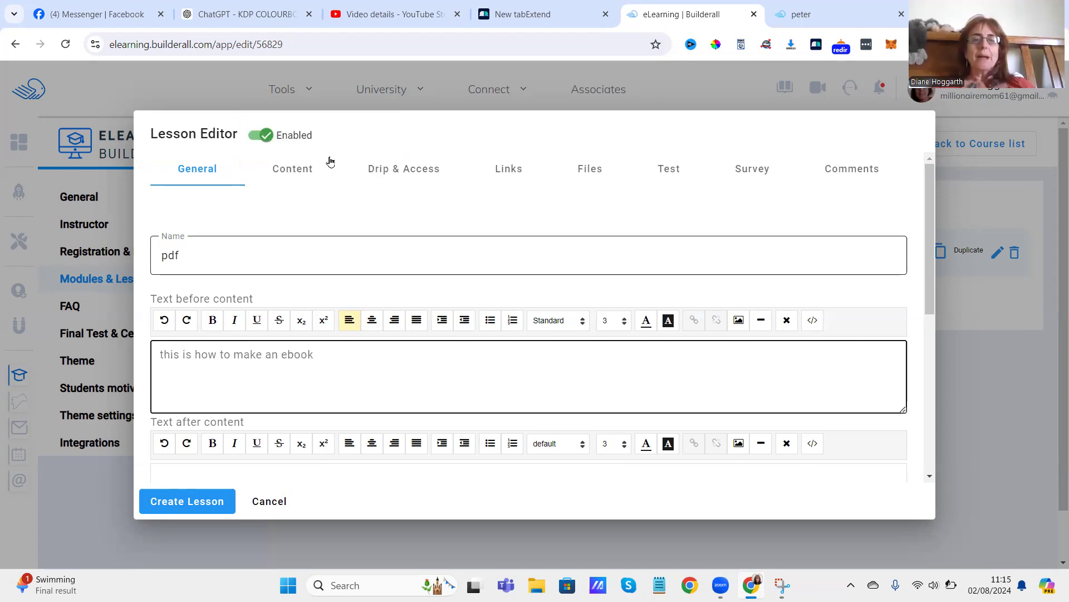
left_click(307, 181)
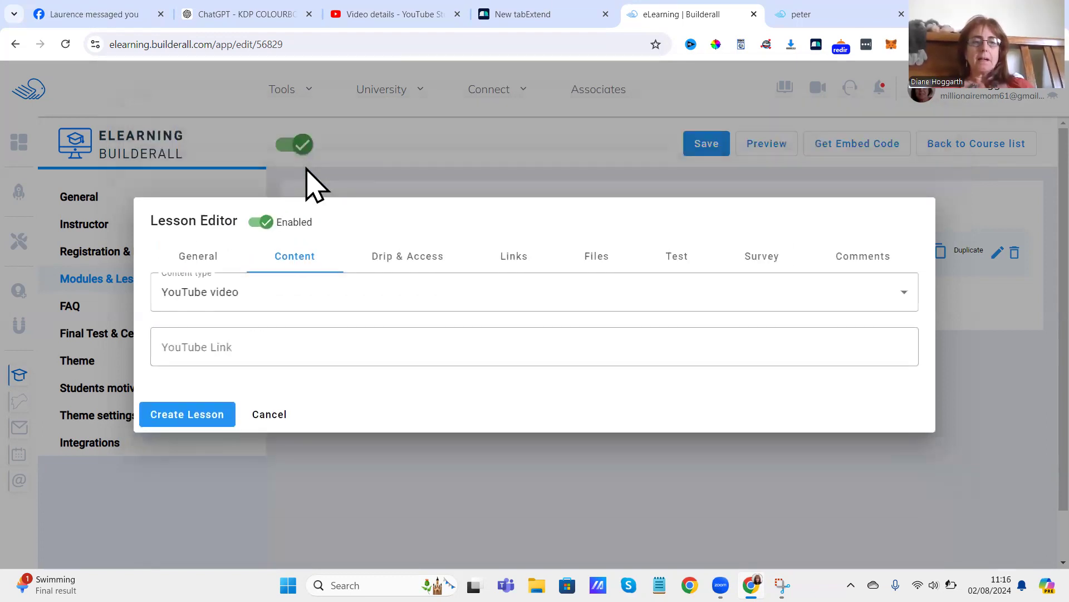
Set the pdf lesson's content type to PDF file and open the file selection for its upload
left_click(905, 291)
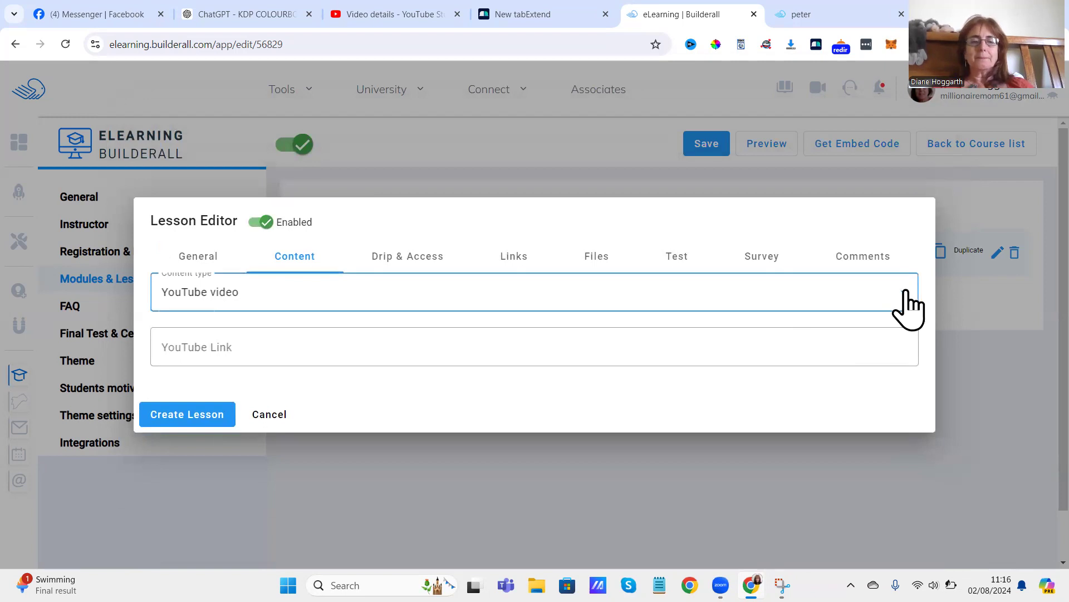
left_click(905, 292)
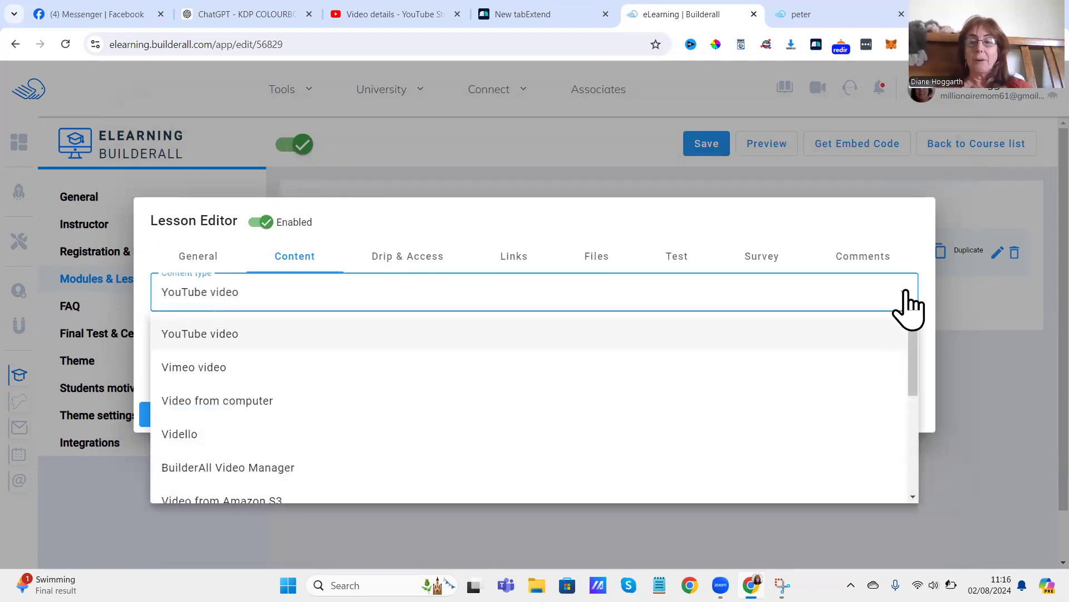
left_click_drag(913, 363, 912, 419)
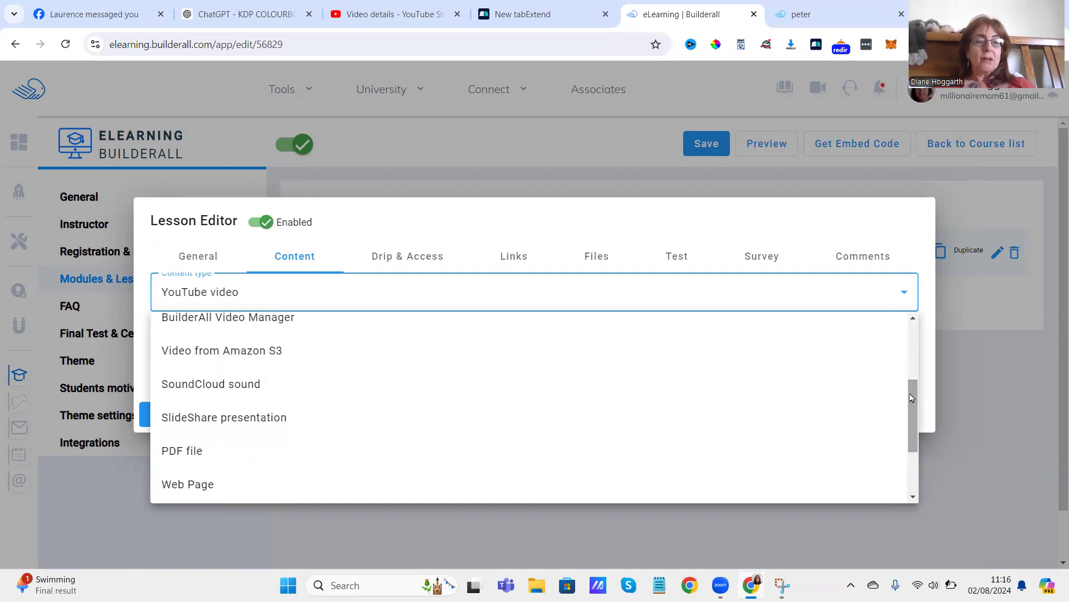
left_click(198, 456)
left_click(282, 405)
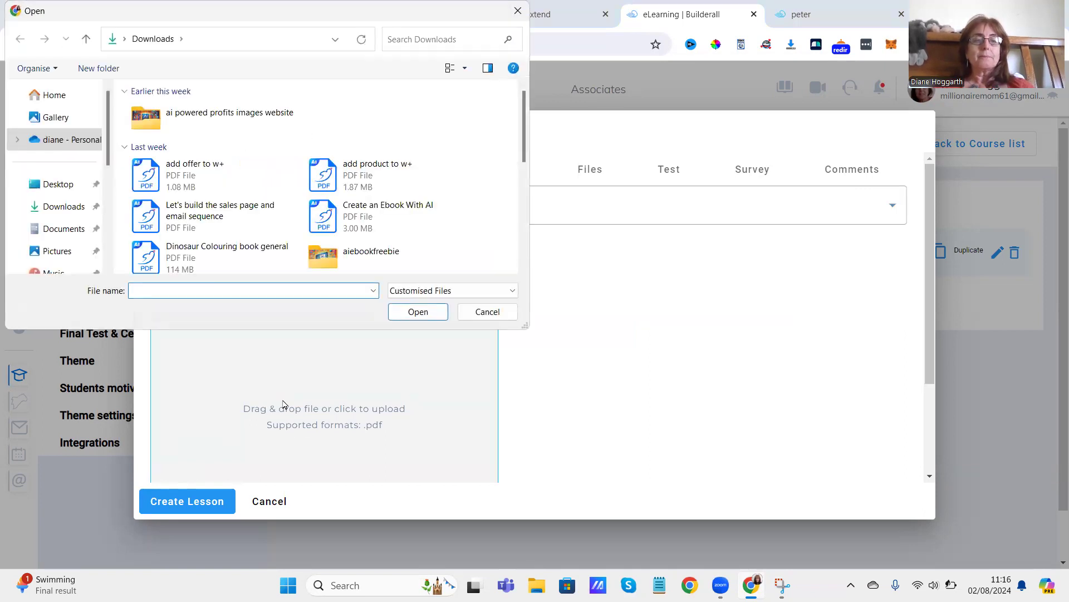
type("ai")
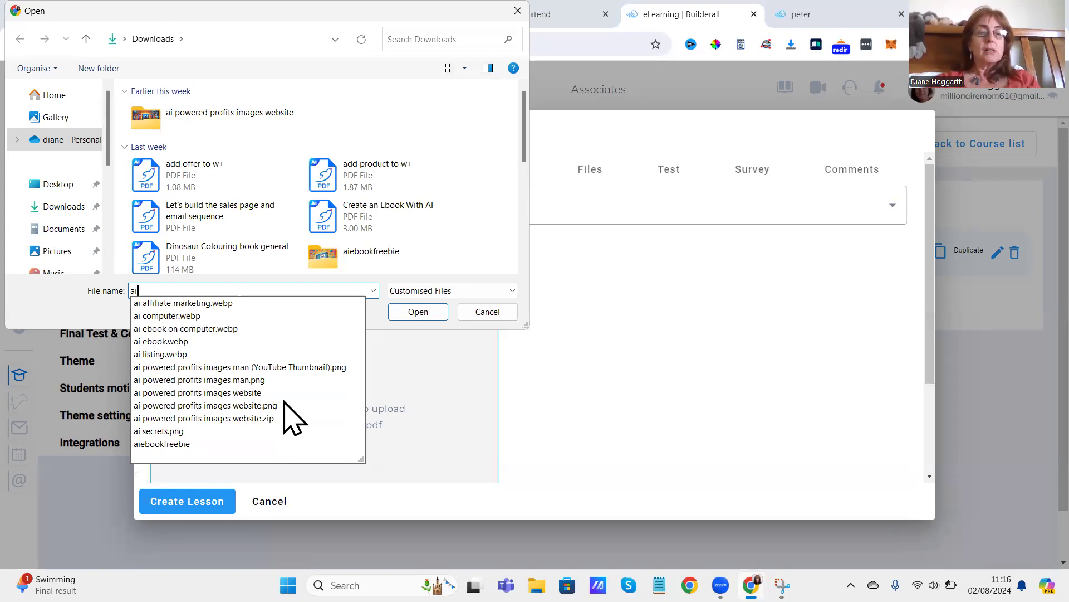
key("BackSpace")
key("BackSpace")
type("mak")
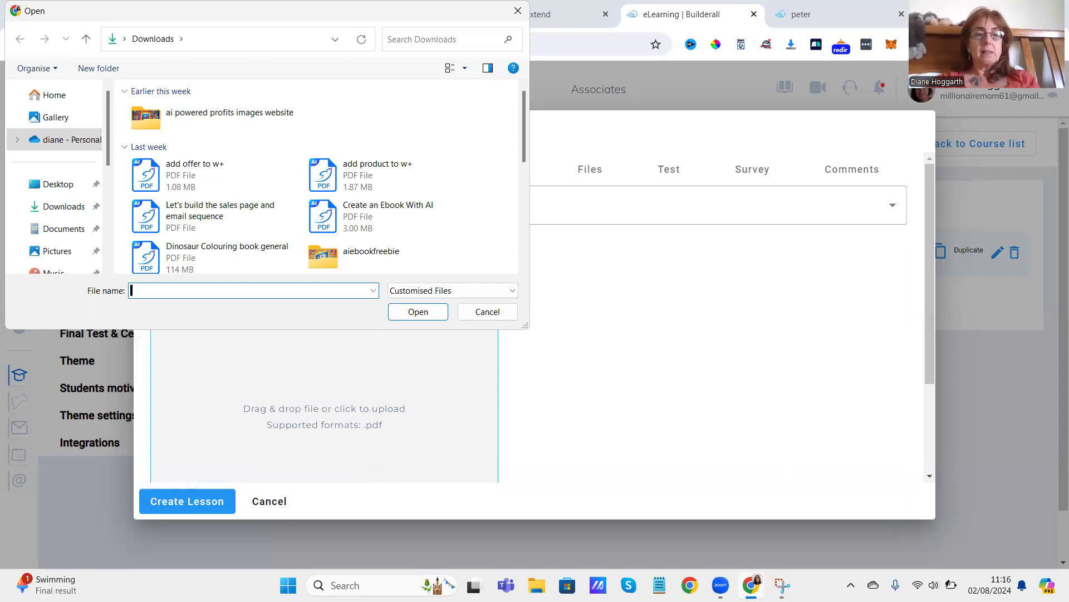
type("e")
key("BackSpace")
key("BackSpace")
key("BackSpace")
key("BackSpace")
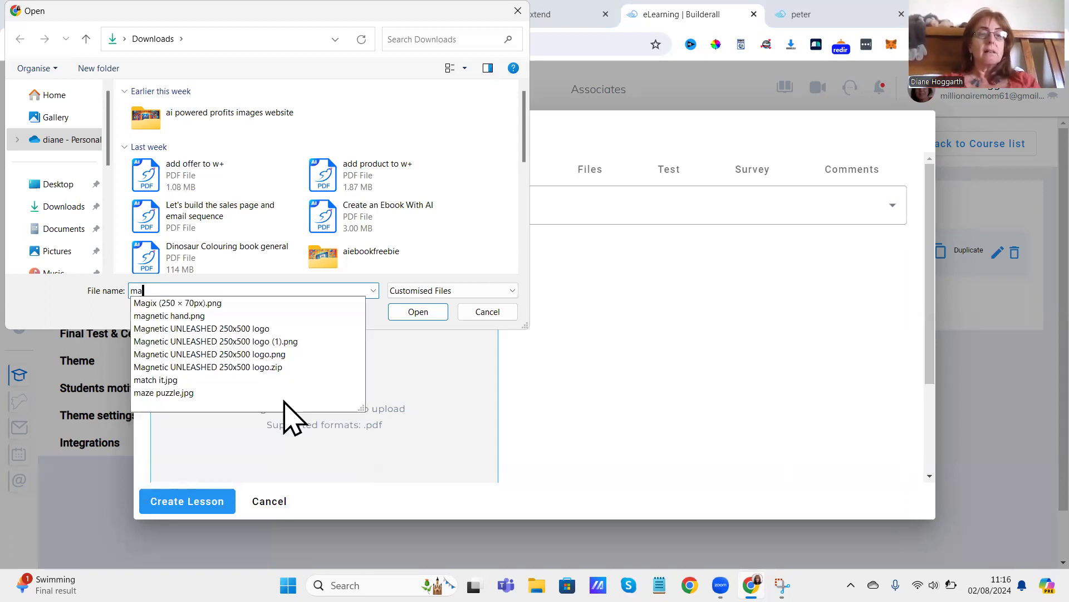
type("e")
key("BackSpace")
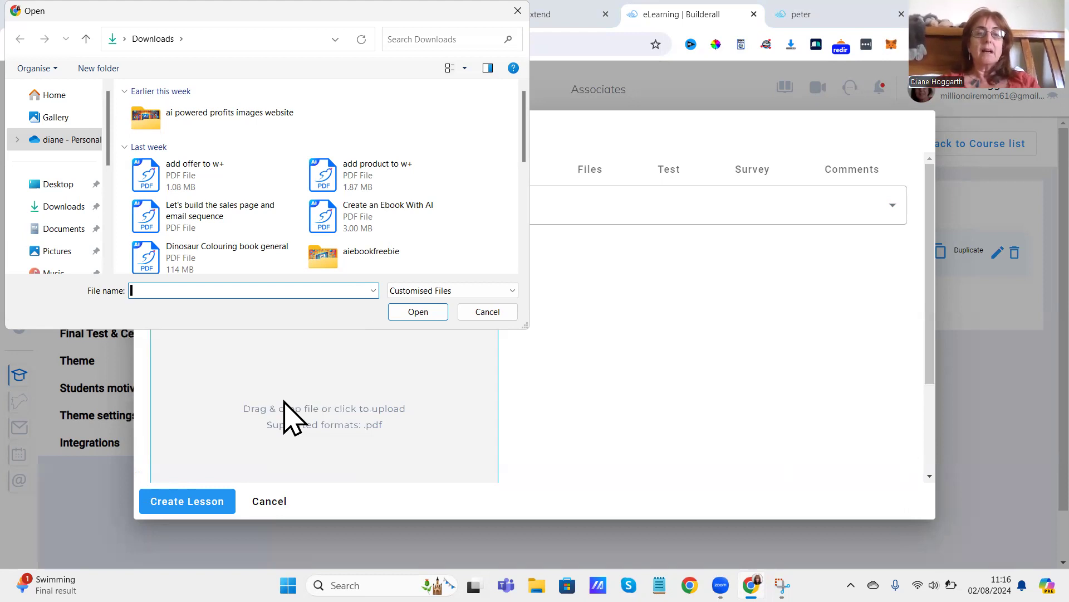
Upload the PDF "Create an Ebook With AI" as the lesson's content and check its preview
left_click(356, 211)
left_click(410, 313)
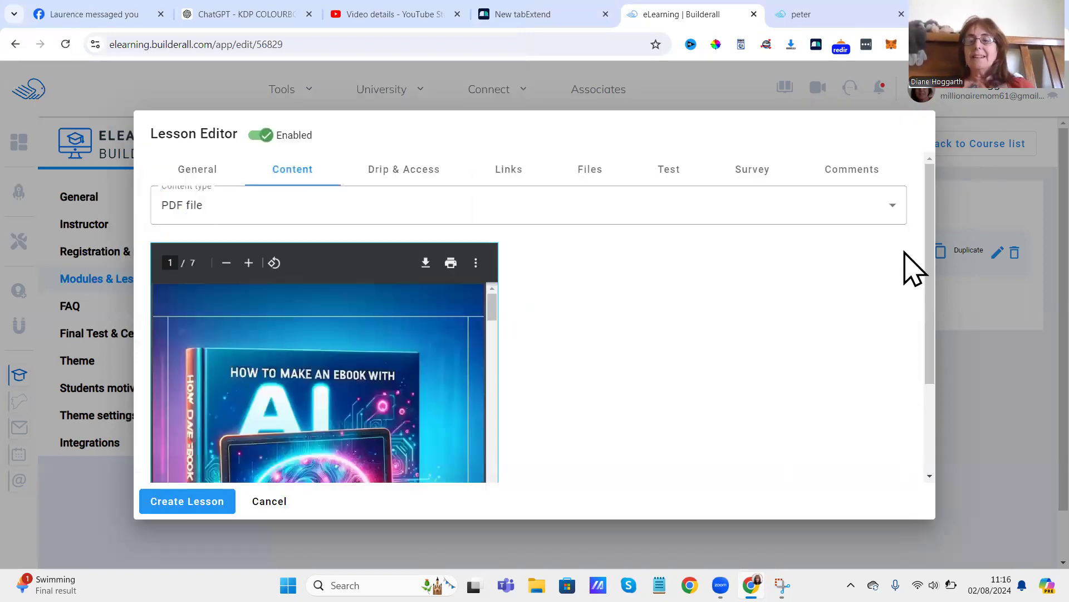
scroll(928, 298, "down", 3)
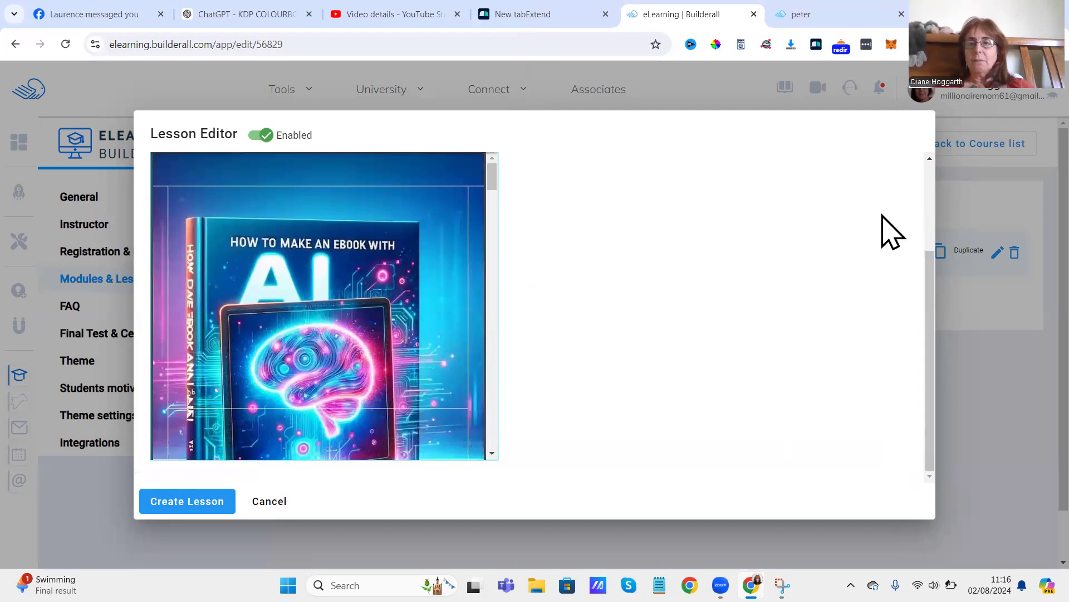
scroll(929, 162, "up", 3)
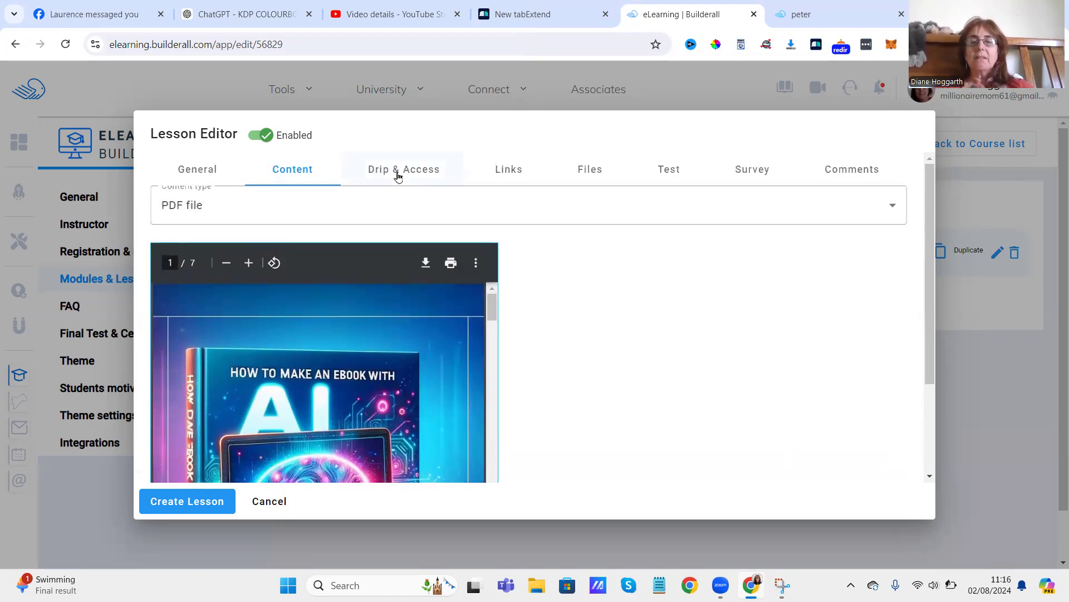
Set the pdf lesson's duration to 5 minutes and its level to Easy in the general settings
left_click(196, 171)
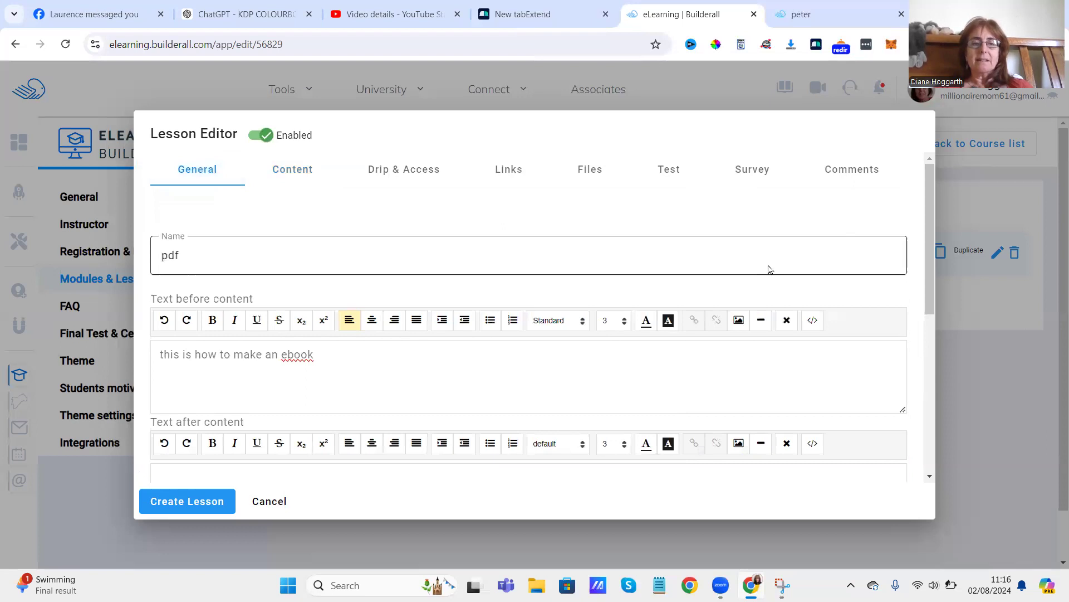
left_click_drag(928, 260, 900, 399)
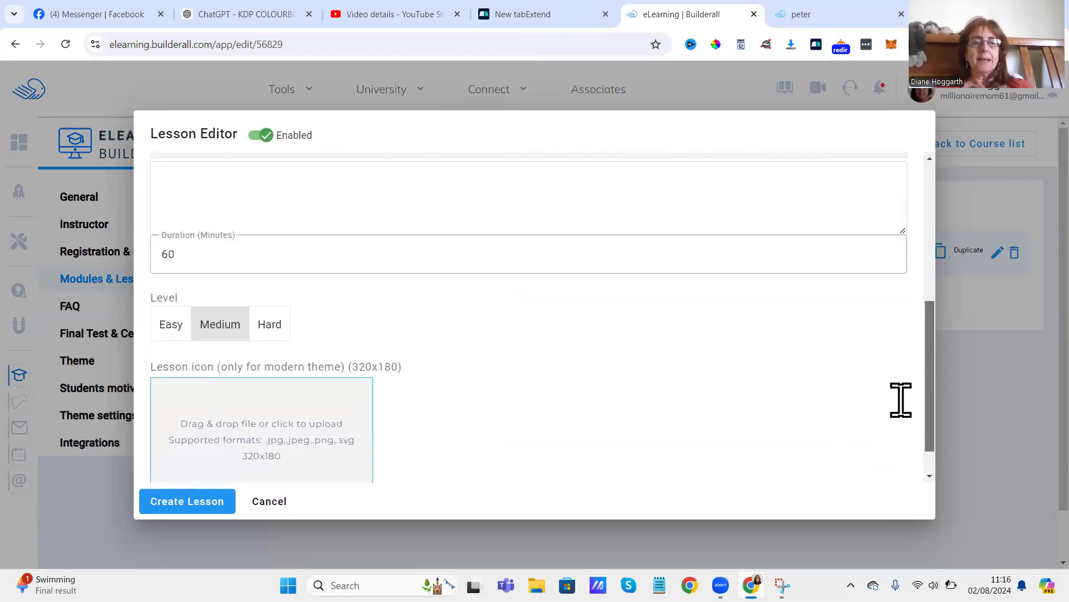
left_click(185, 245)
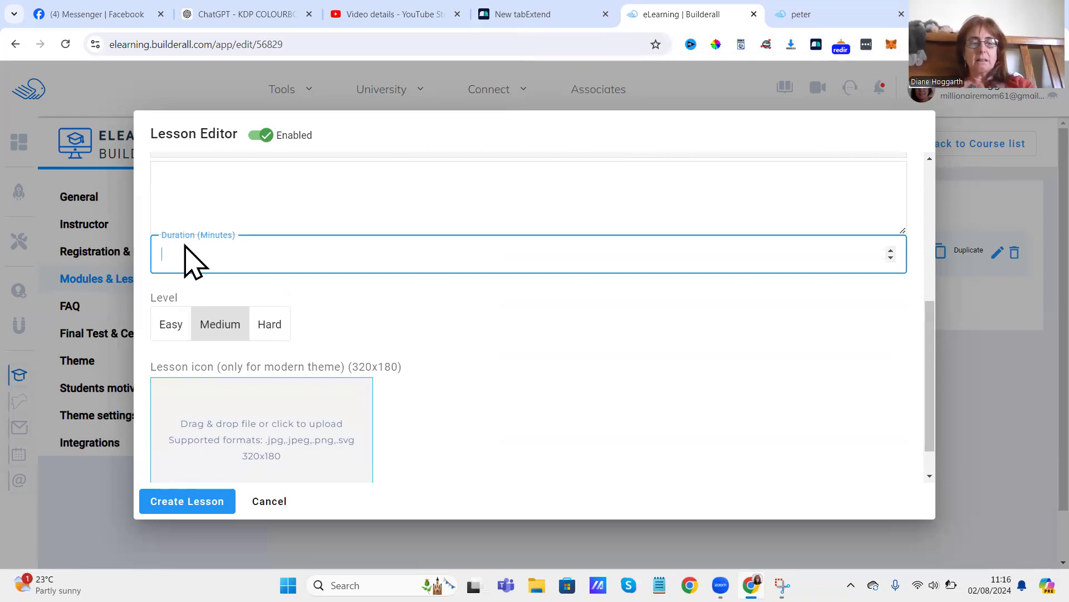
left_click(167, 323)
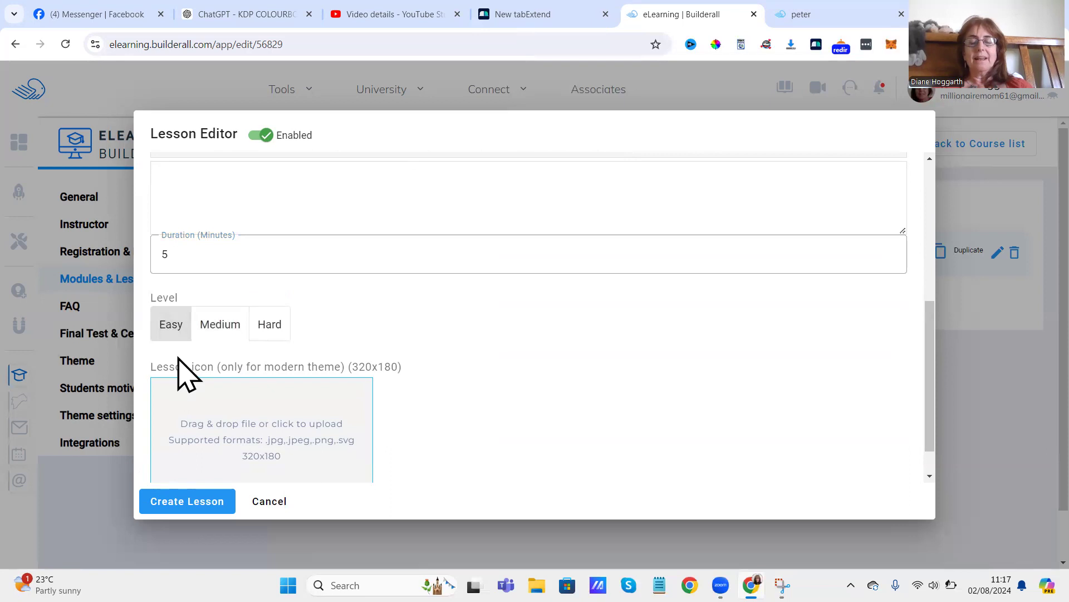
Create the pdf lesson in Main Section 1 and save the course
left_click(181, 497)
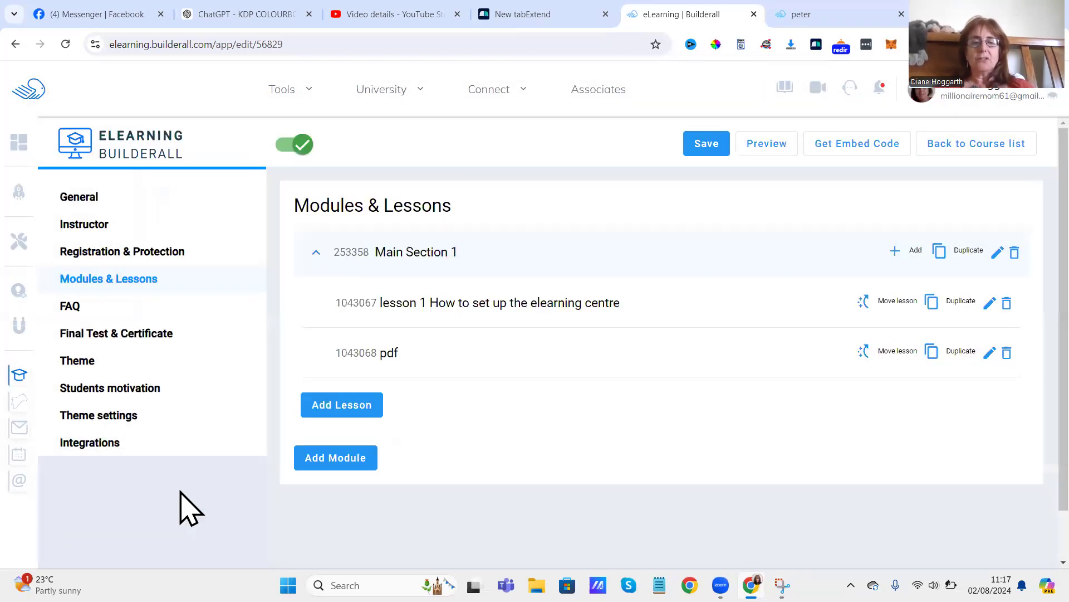
left_click(705, 147)
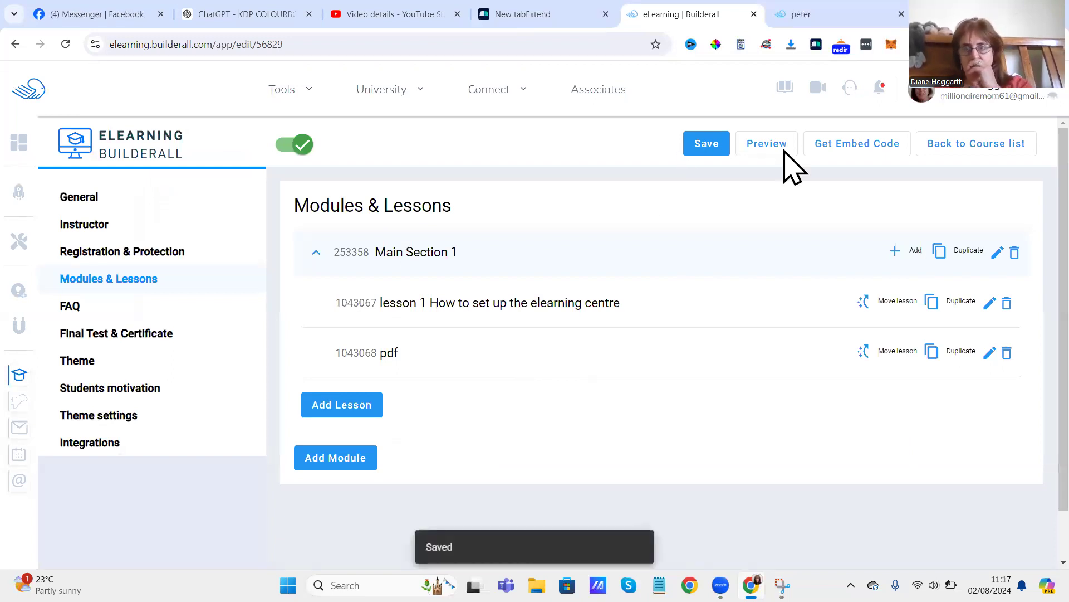
Preview the course and open the pdf lesson under Main Section 1 to examine its intro text and embedded PDF pages
left_click(756, 144)
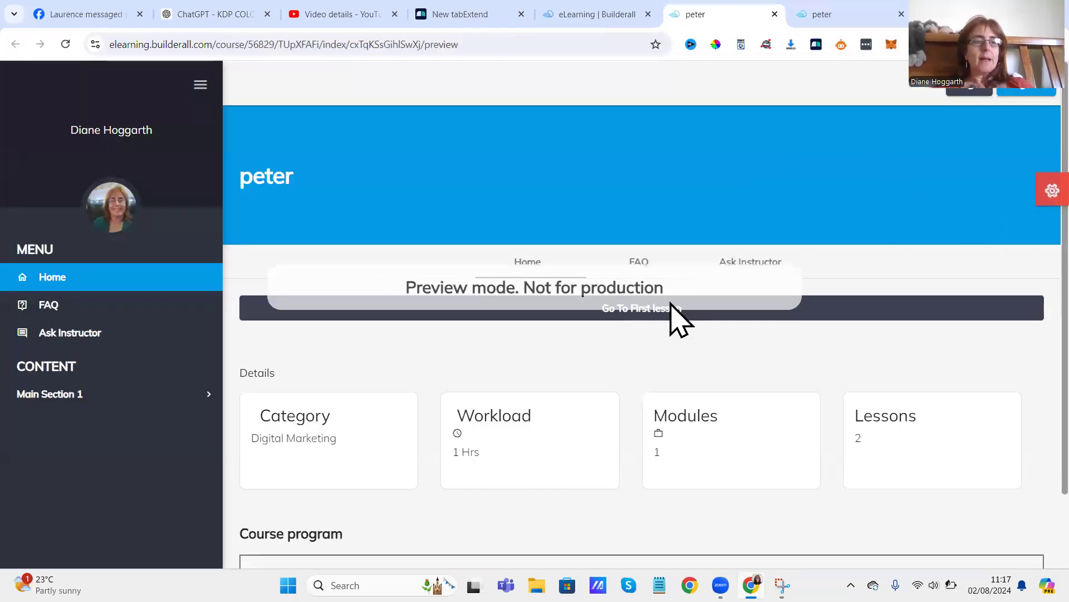
left_click(209, 396)
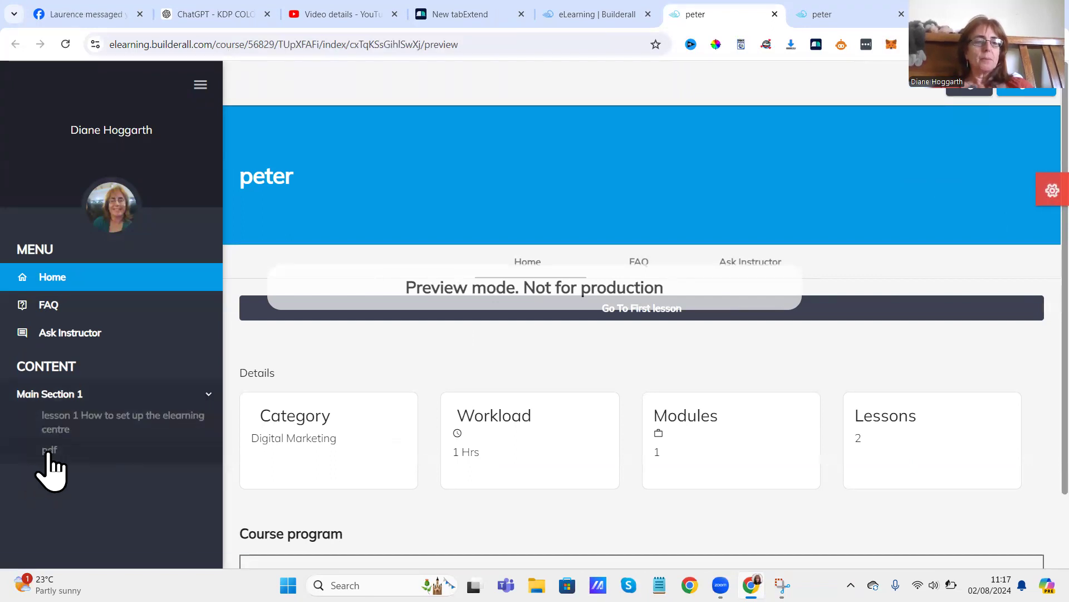
left_click(48, 450)
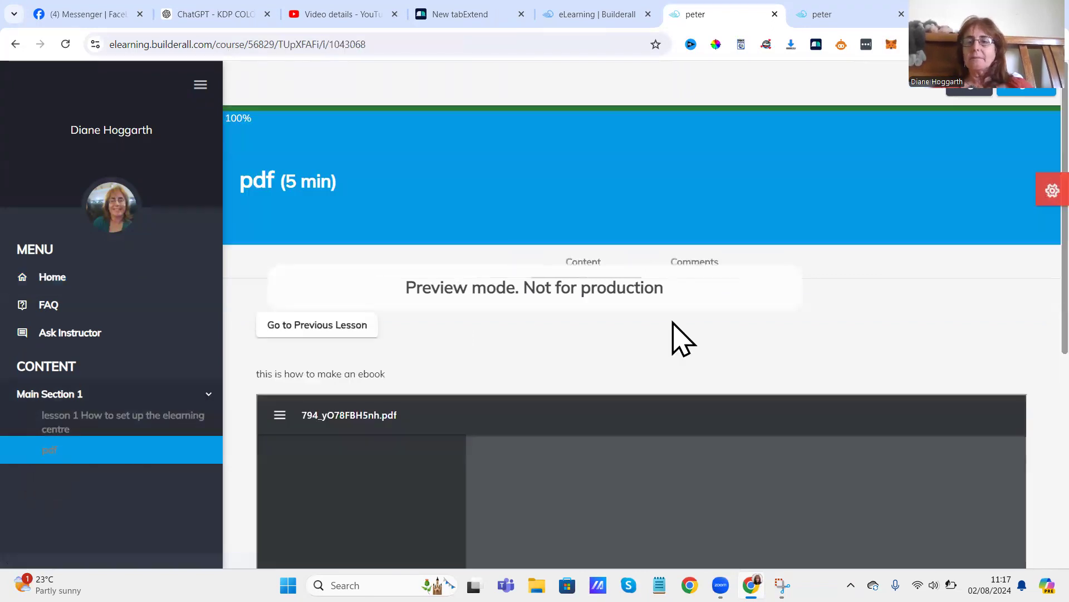
scroll(1010, 259, "down", 6)
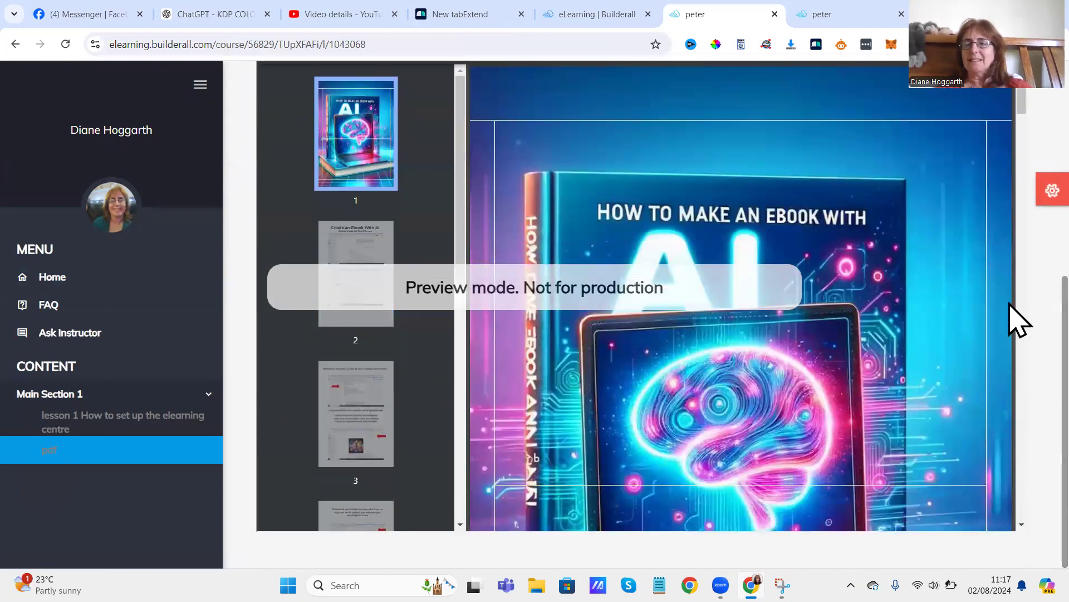
scroll(1010, 139, "down", 1)
scroll(1009, 140, "down", 10)
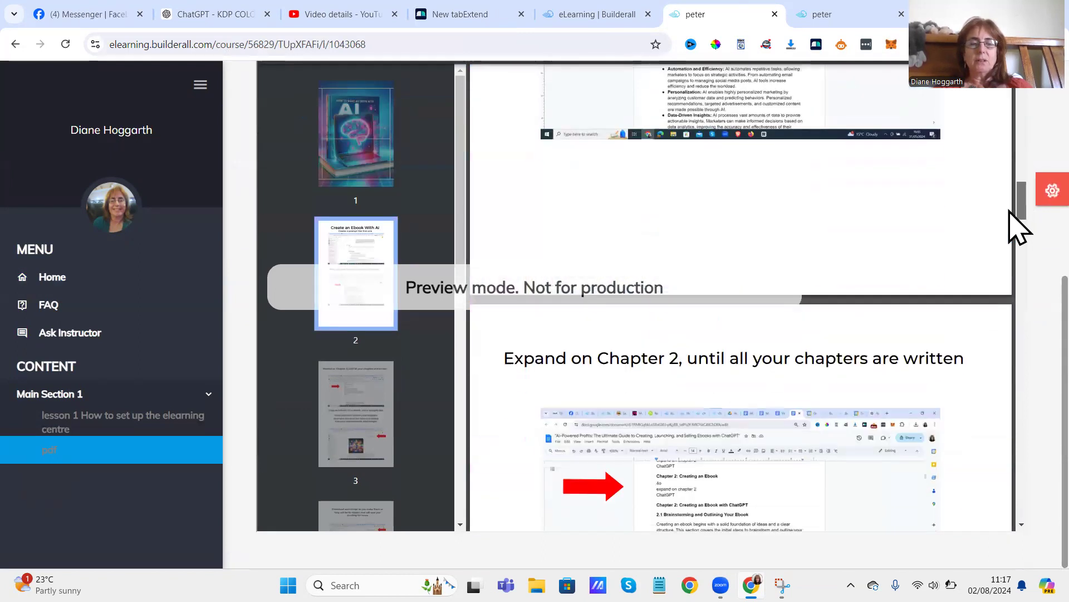
scroll(1010, 140, "up", 10)
scroll(1011, 110, "up", 5)
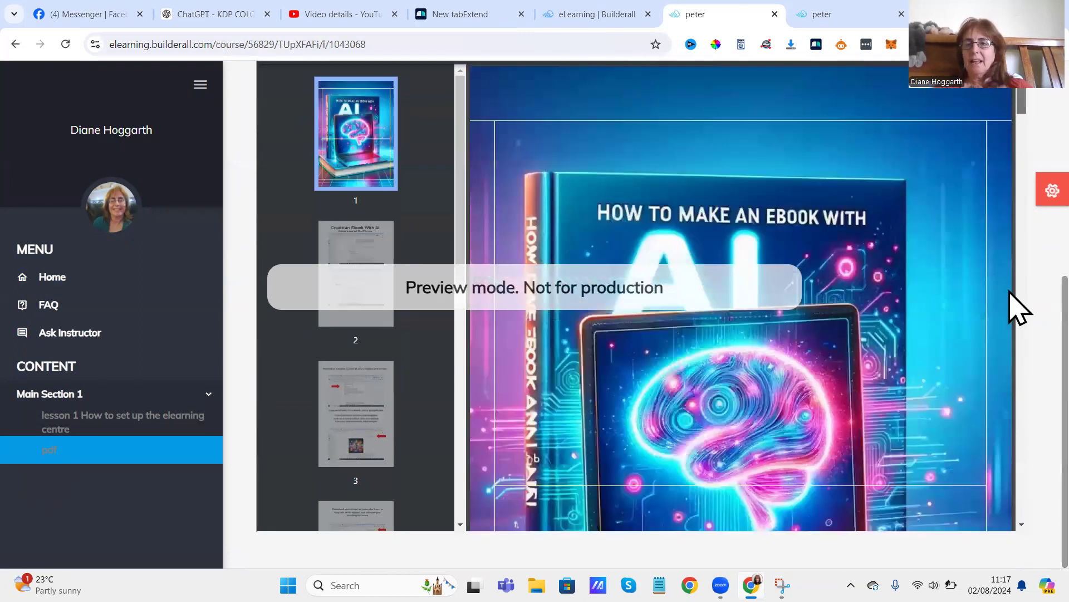
Return to the course editor and start a new module named "main section 2"
left_click(616, 14)
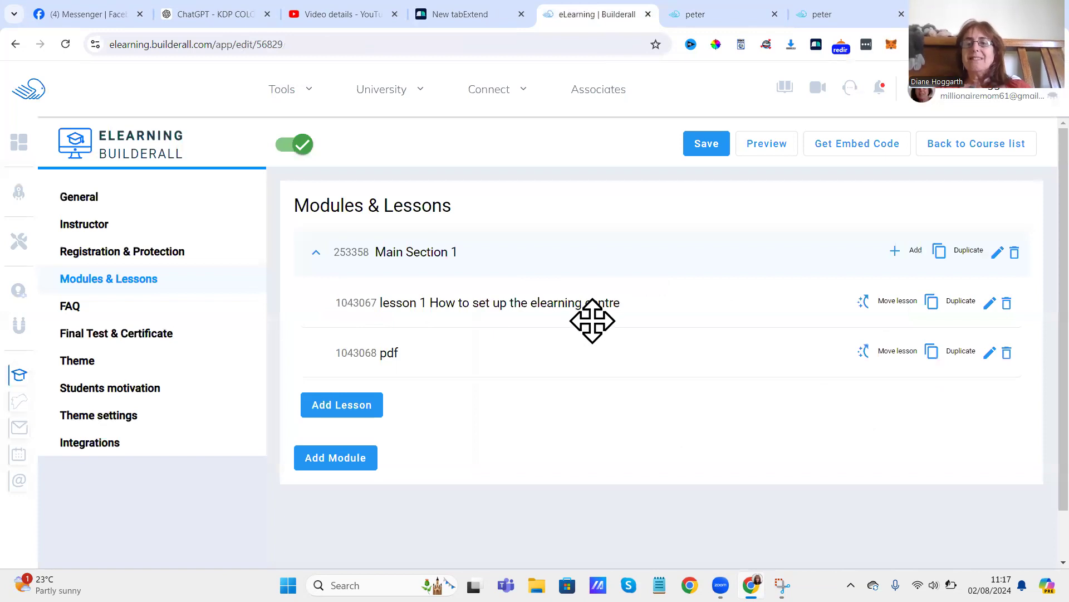
left_click(319, 458)
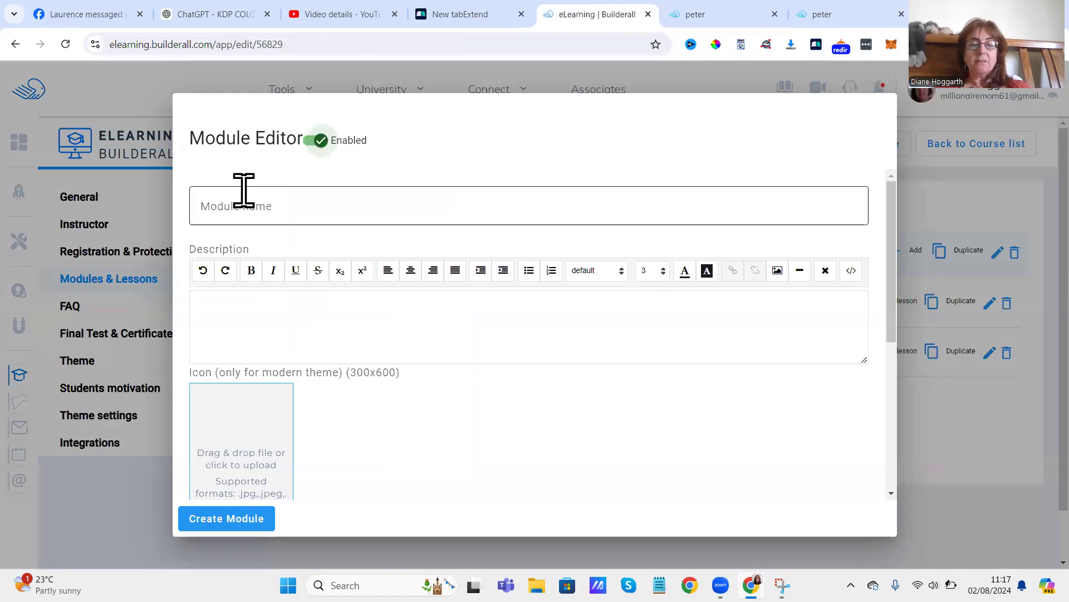
left_click(243, 190)
type("mai")
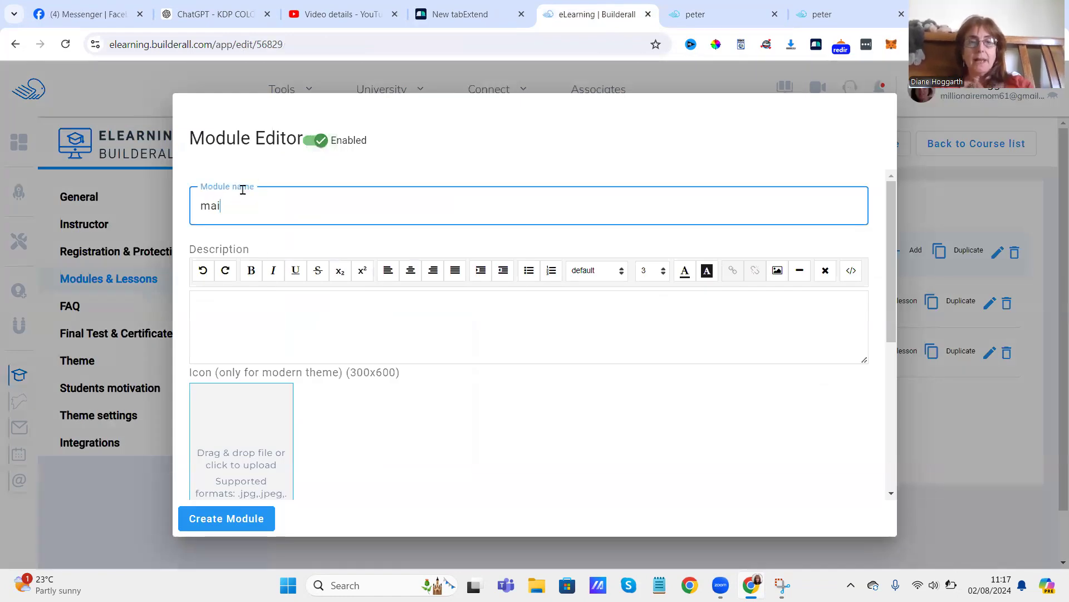
type("n se")
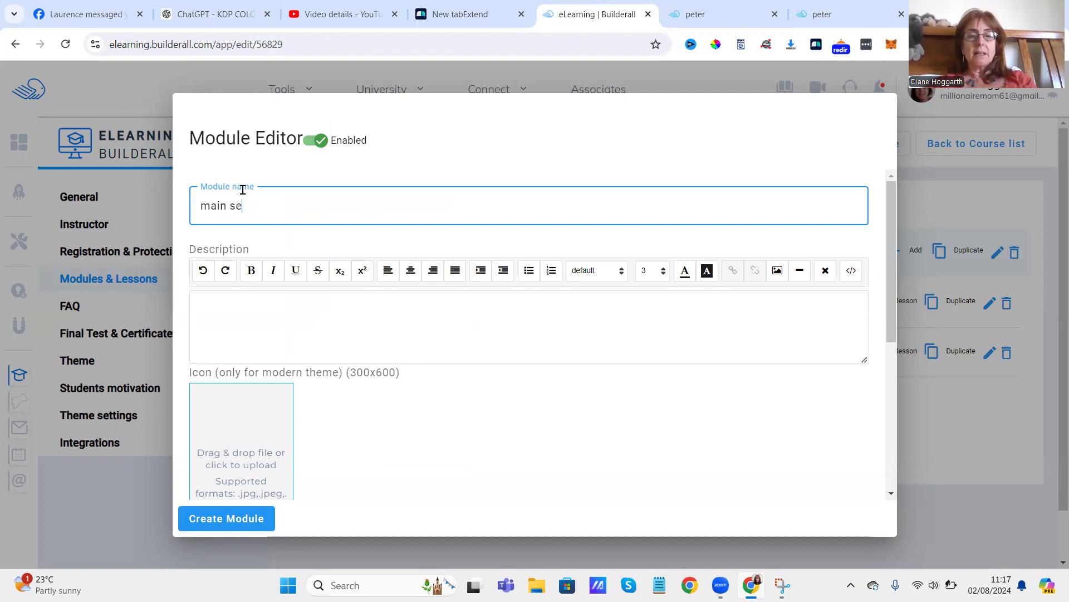
type("ctrio")
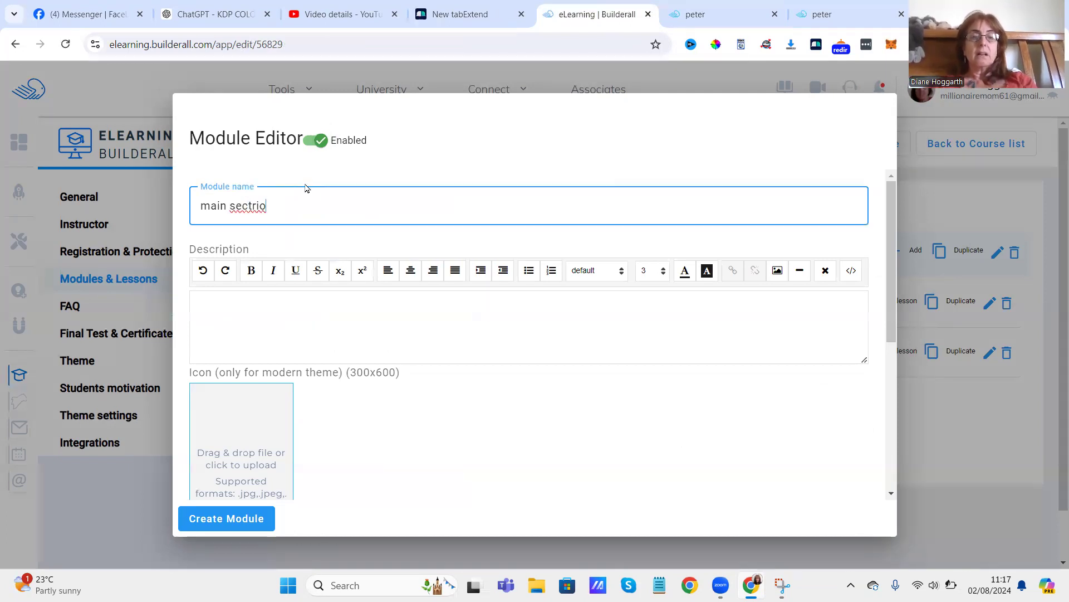
key("BackSpace")
key("BackSpace")
type("on 2")
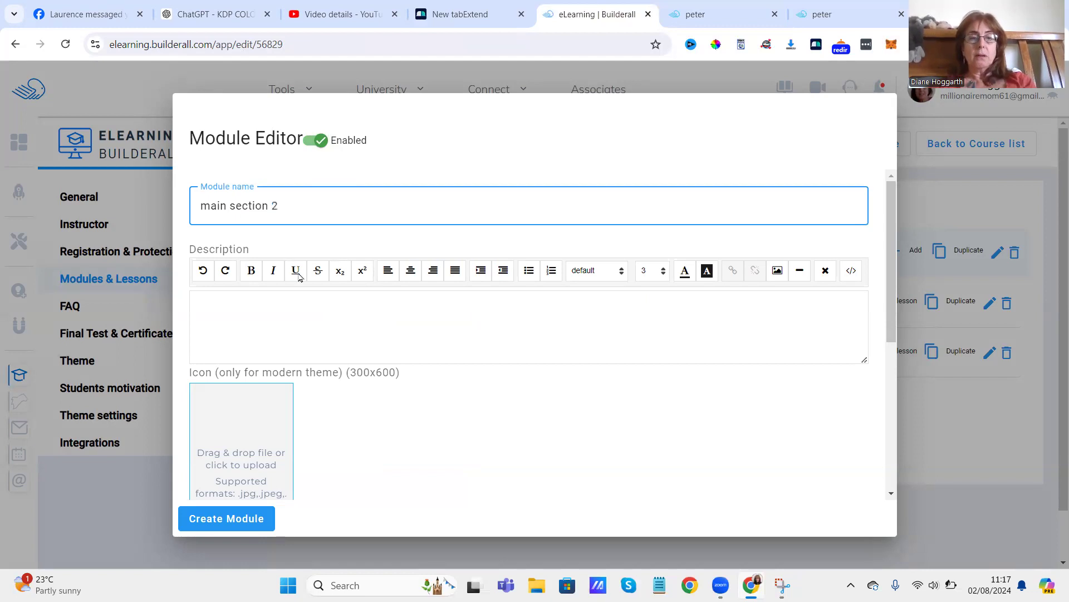
Describe the module as "this is the videos how to make an ebook with AI and sell it with hordes of affialtes" and create it
left_click(283, 302)
type("this is the video")
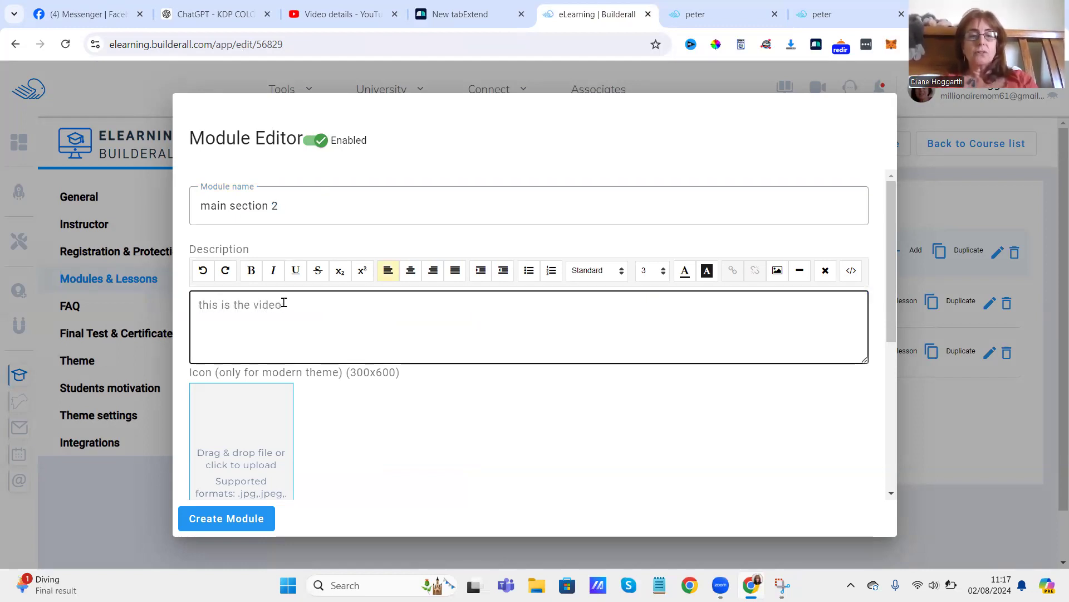
type("s h")
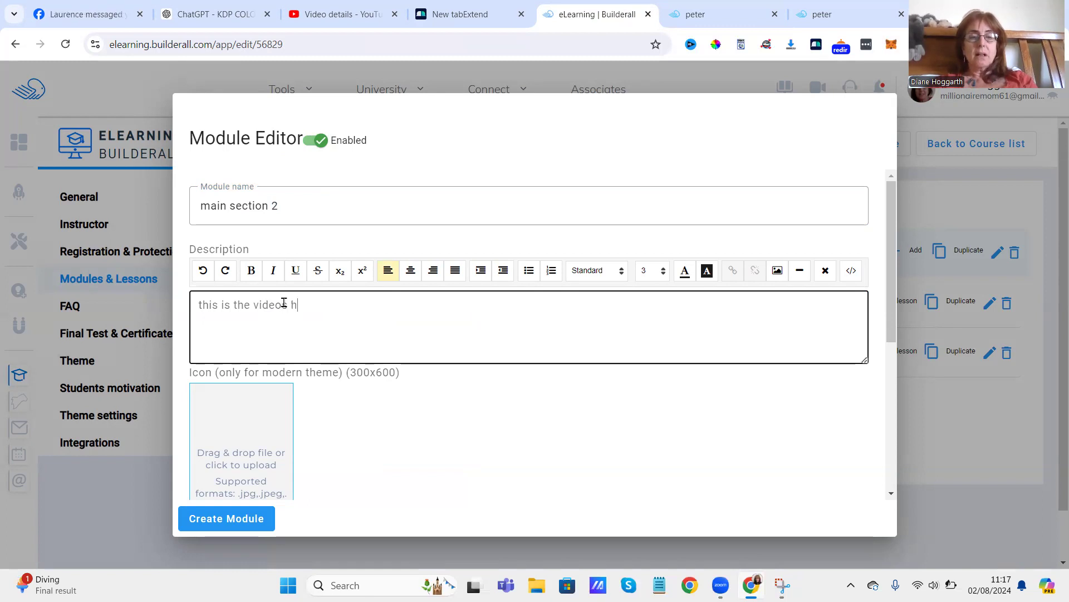
type("ow to make an")
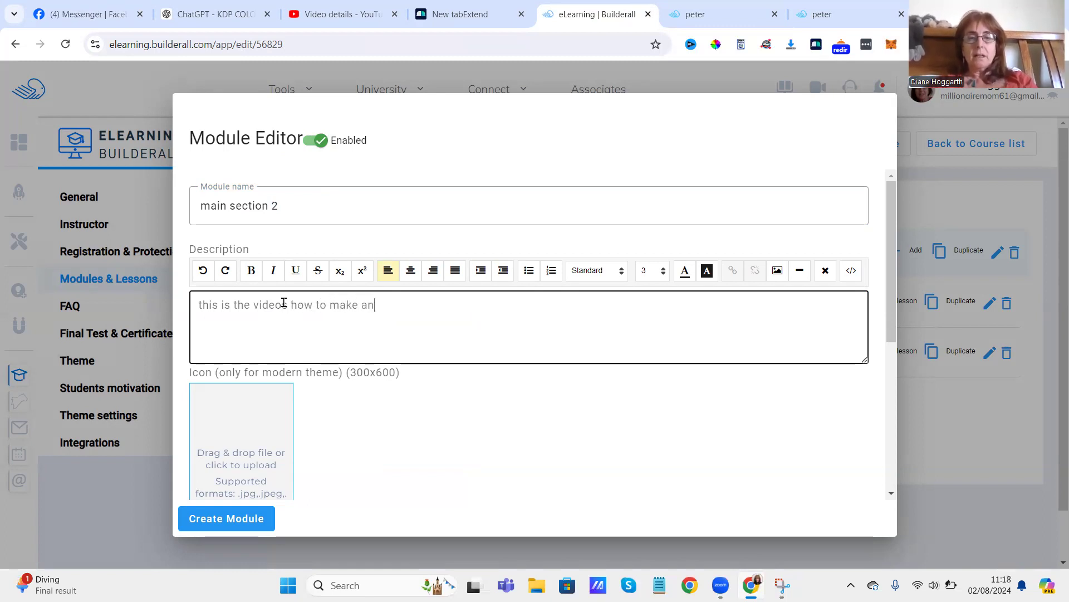
type(" ebook with A")
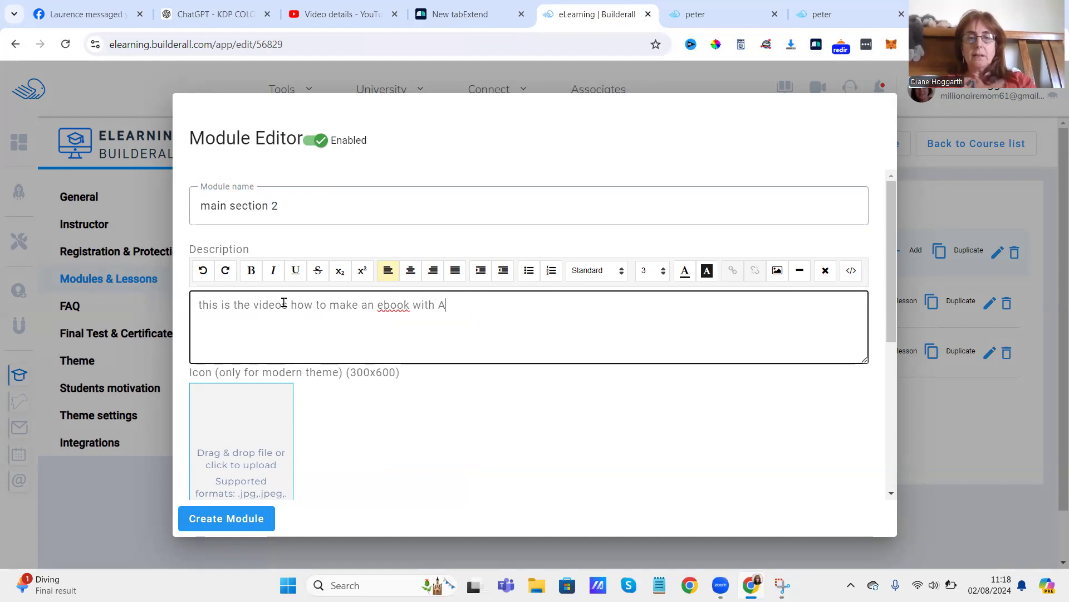
type("I and se")
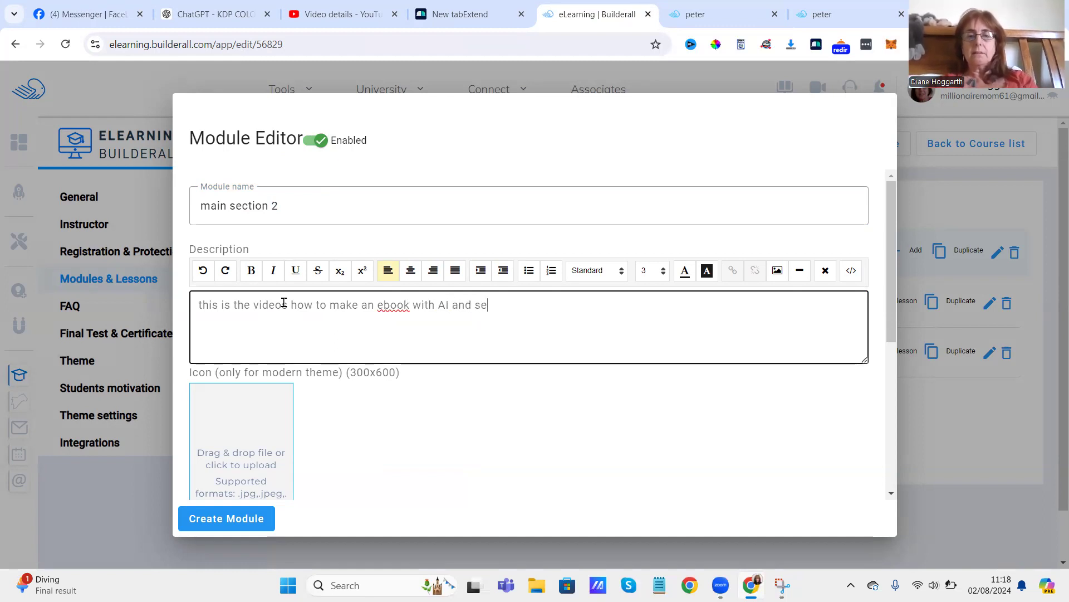
type("ll it with hordes")
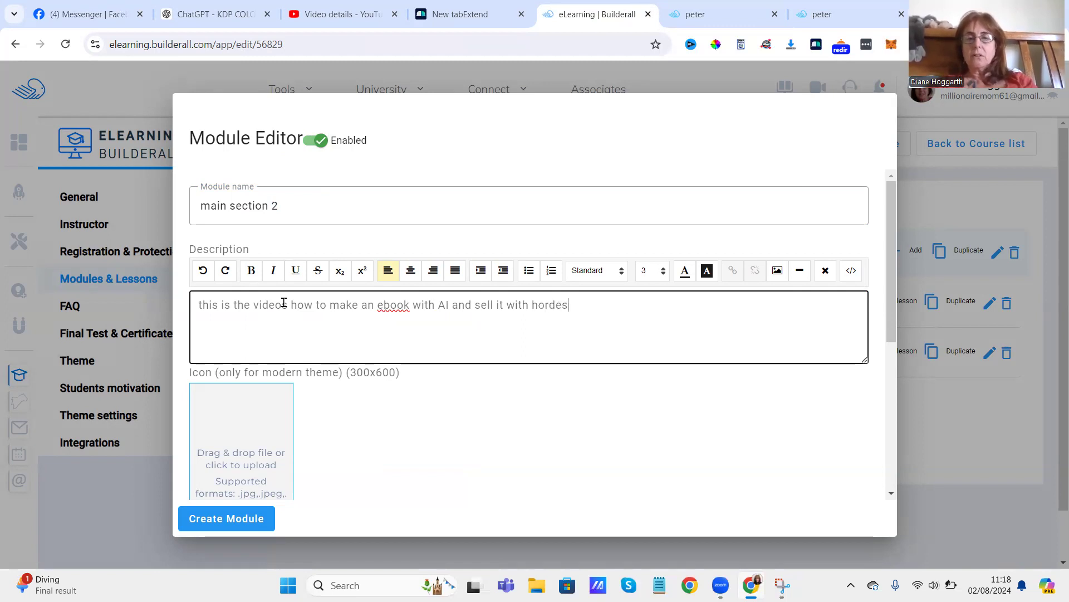
type(" of affialtes")
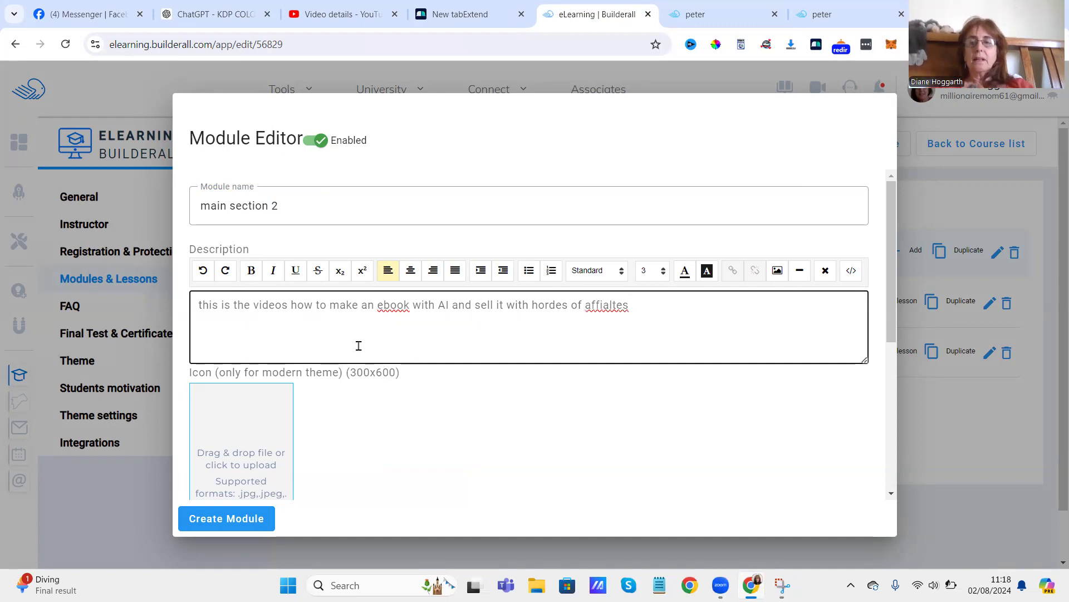
left_click_drag(890, 265, 873, 463)
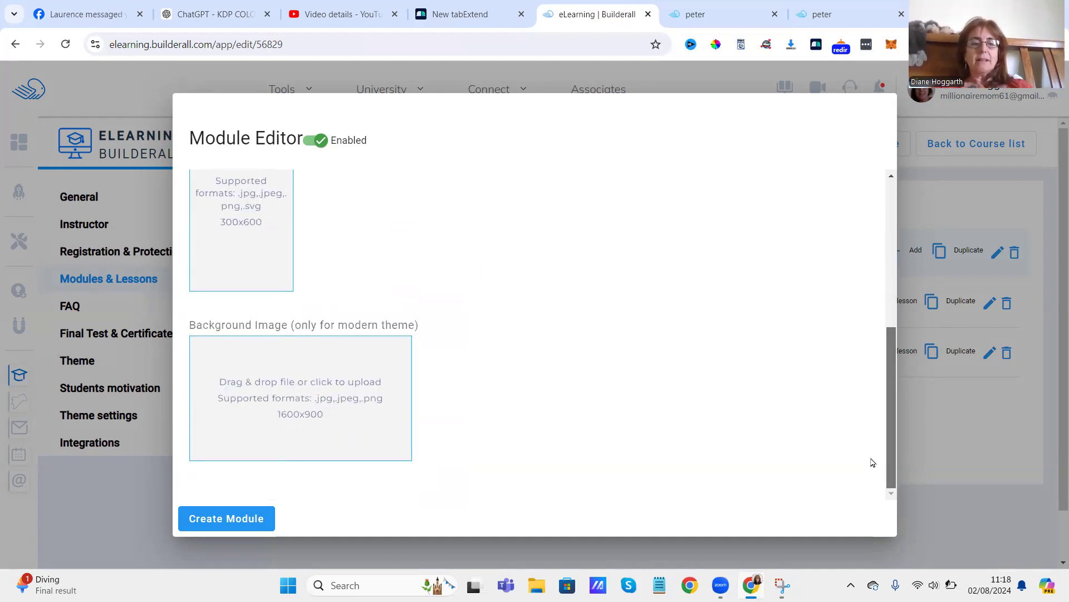
scroll(877, 479, "up", 5)
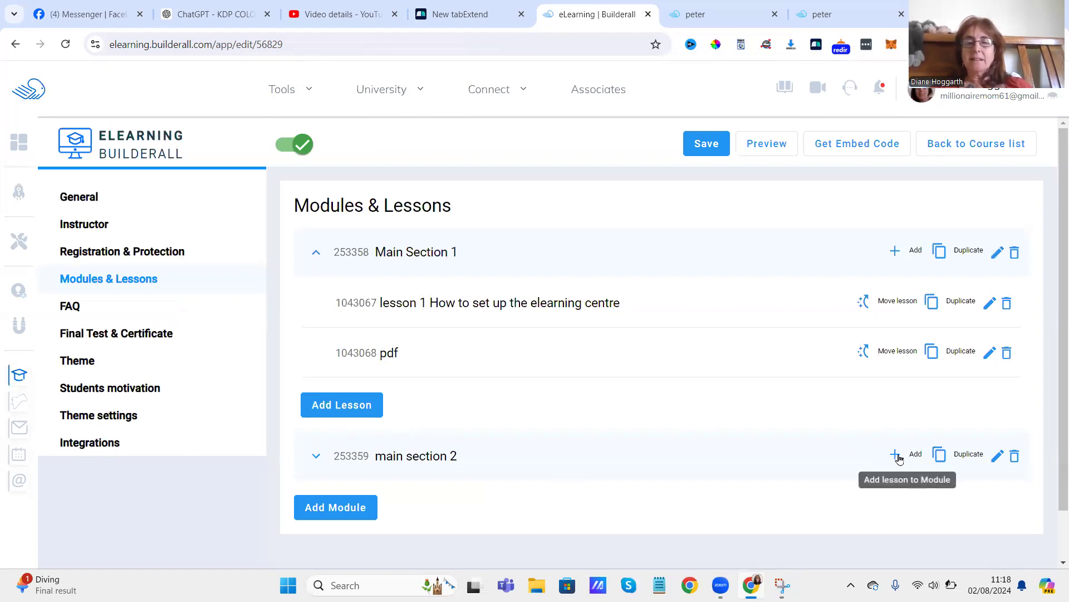
left_click(895, 455)
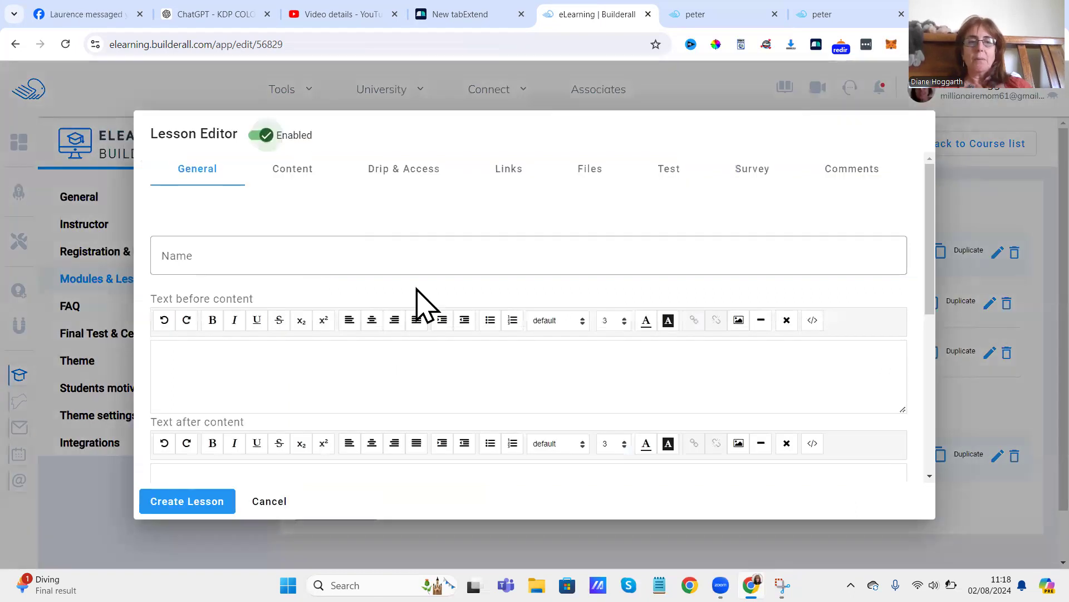
left_click(300, 177)
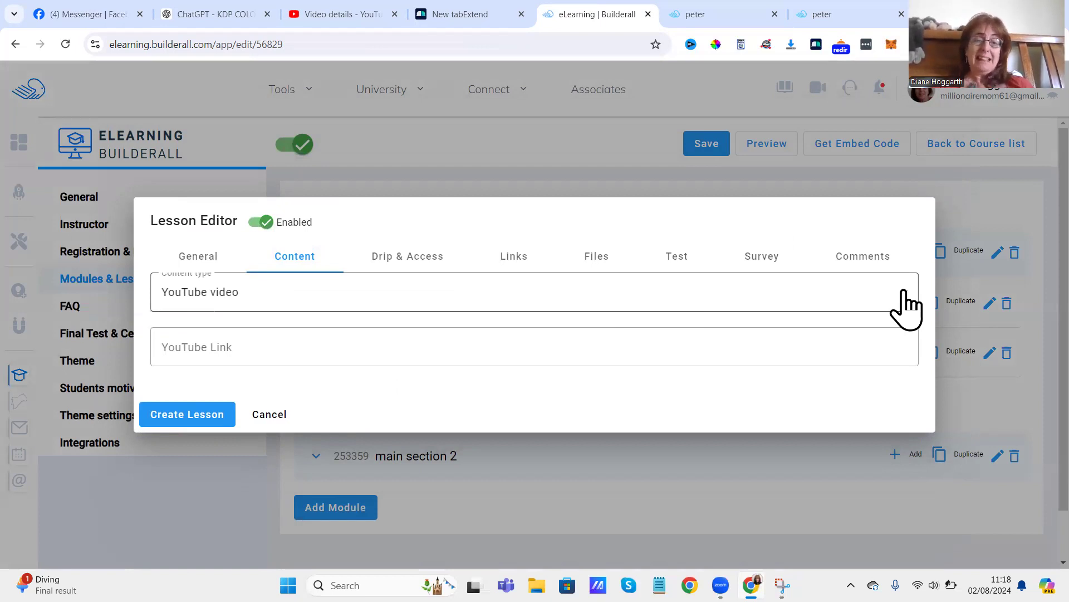
left_click(269, 414)
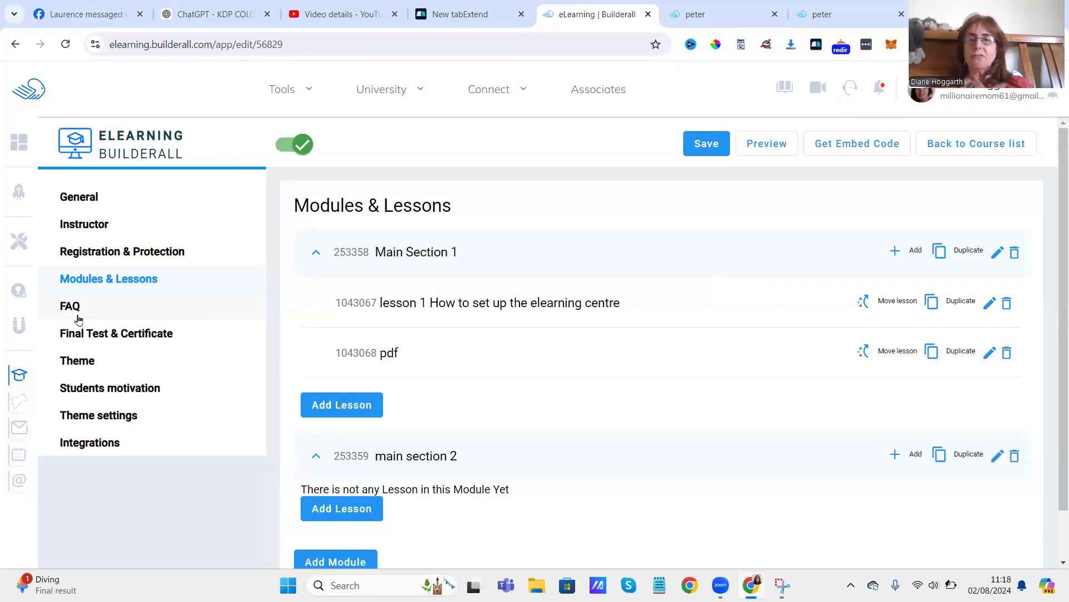
Save the course with its new module and open the FAQ settings
left_click(697, 143)
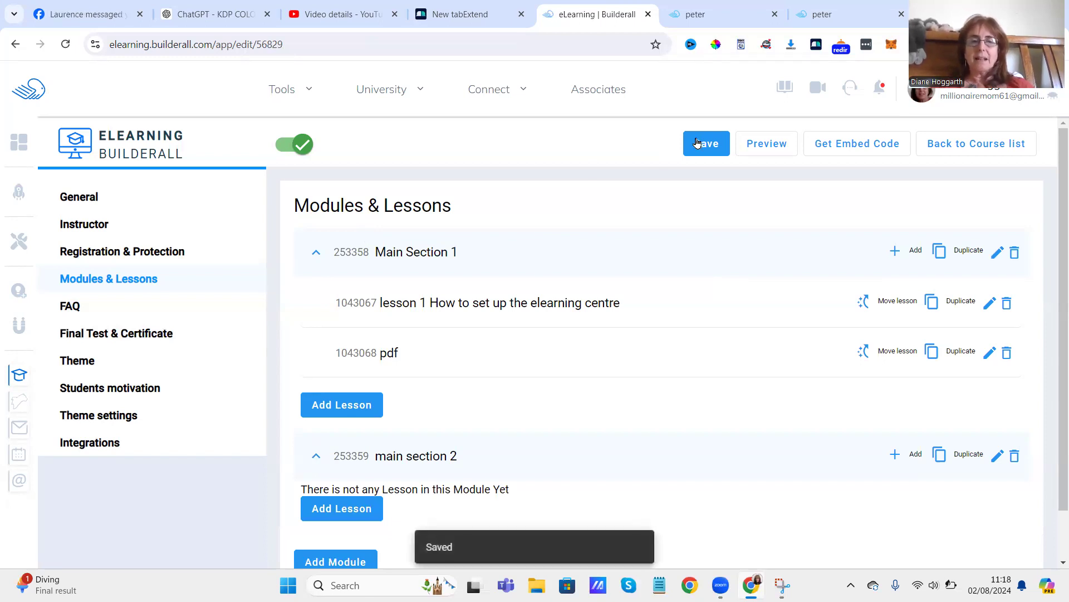
left_click(71, 306)
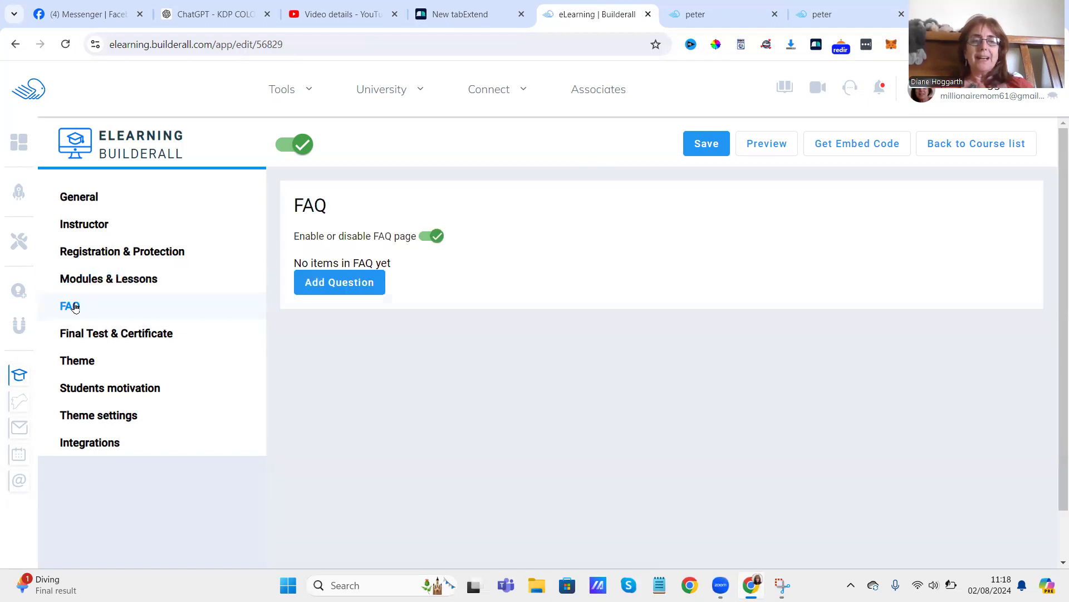
Review the course's final test settings, final survey and certificate settings
left_click(104, 334)
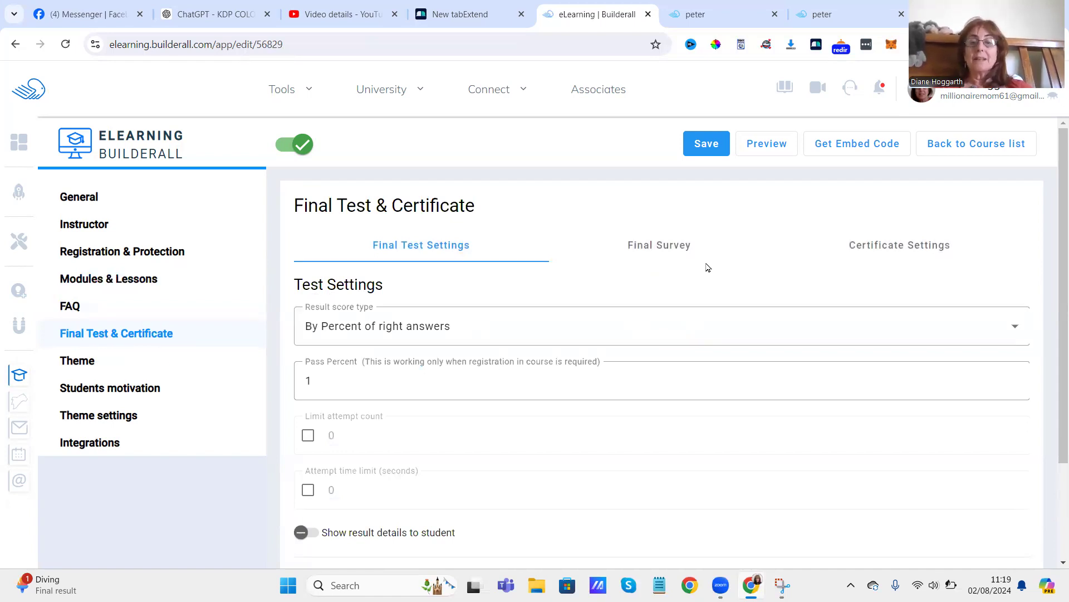
left_click(676, 247)
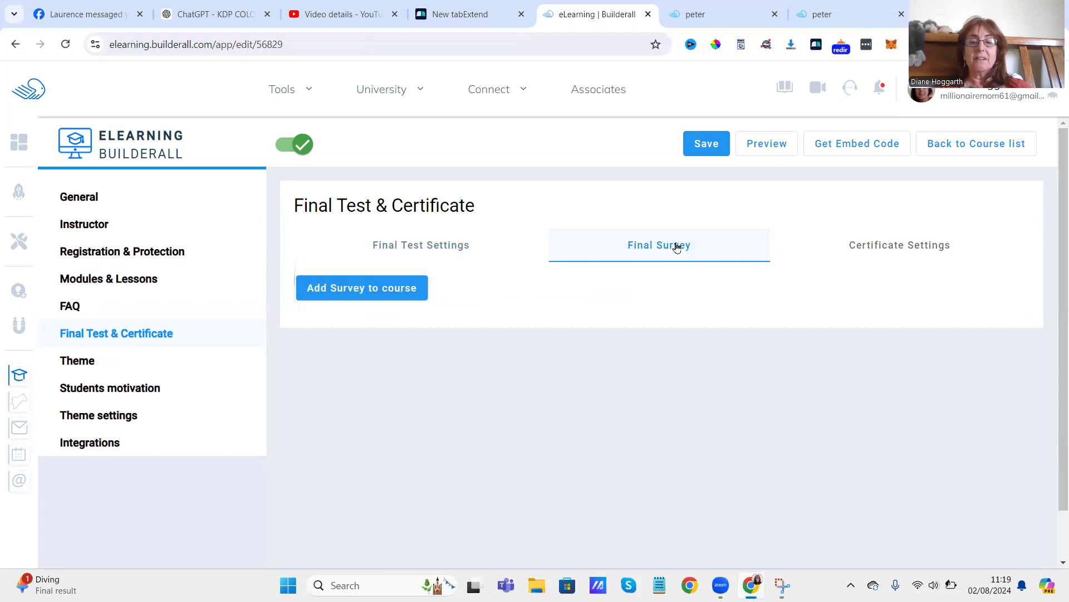
left_click(888, 243)
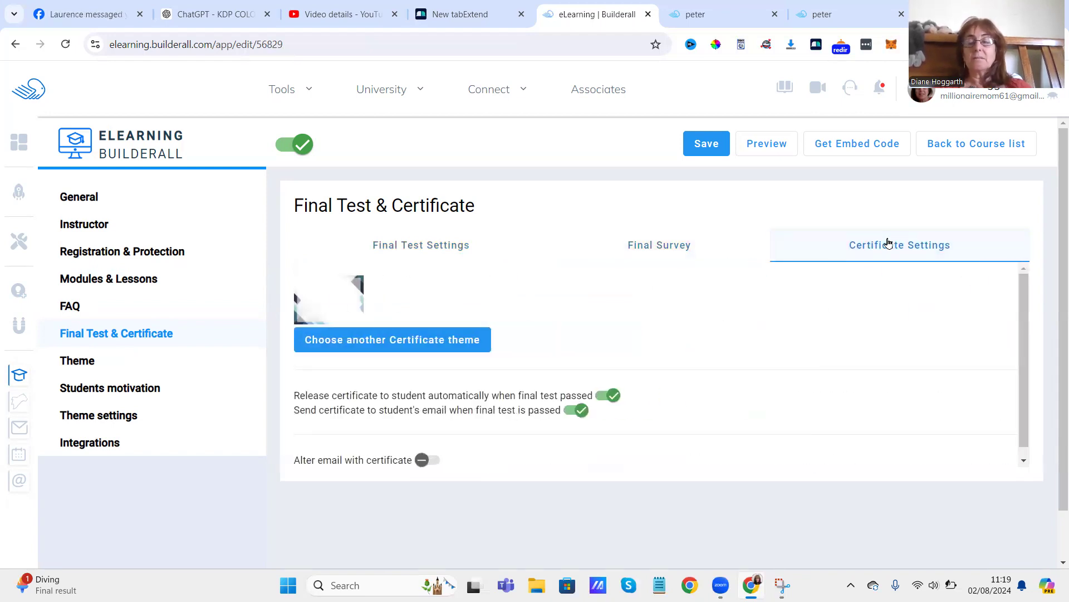
Examine the theme settings, including the available main page display options and course themes, keeping both set to Standard
left_click(105, 367)
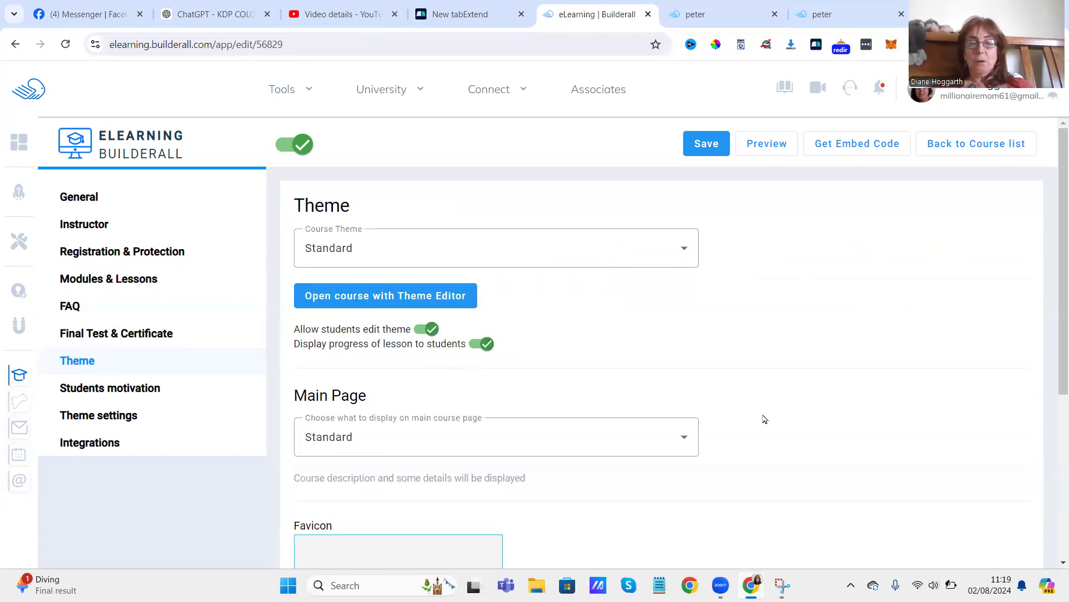
left_click(684, 440)
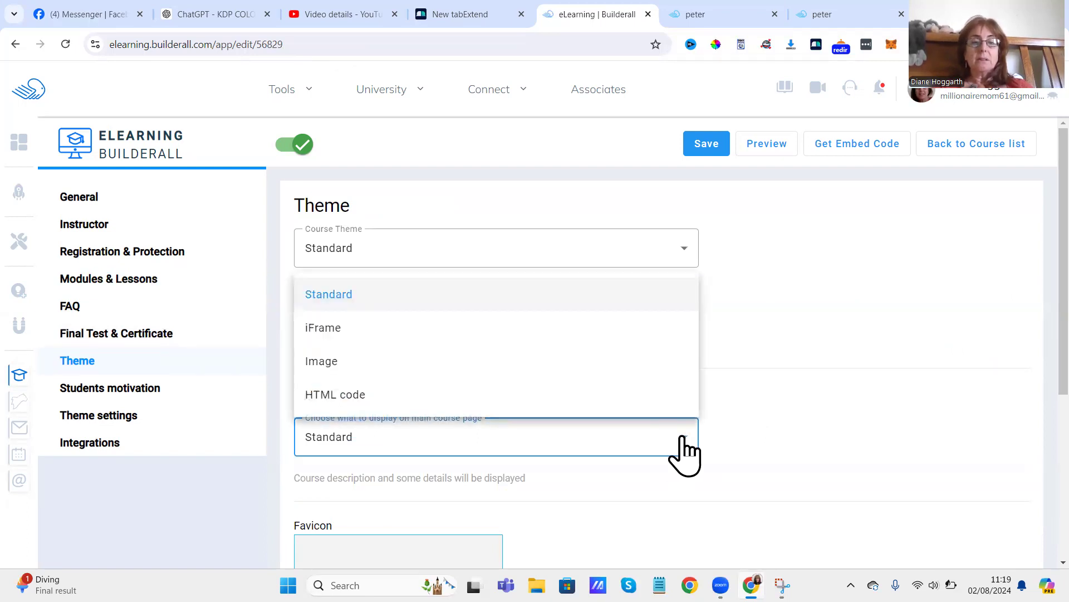
left_click(683, 438)
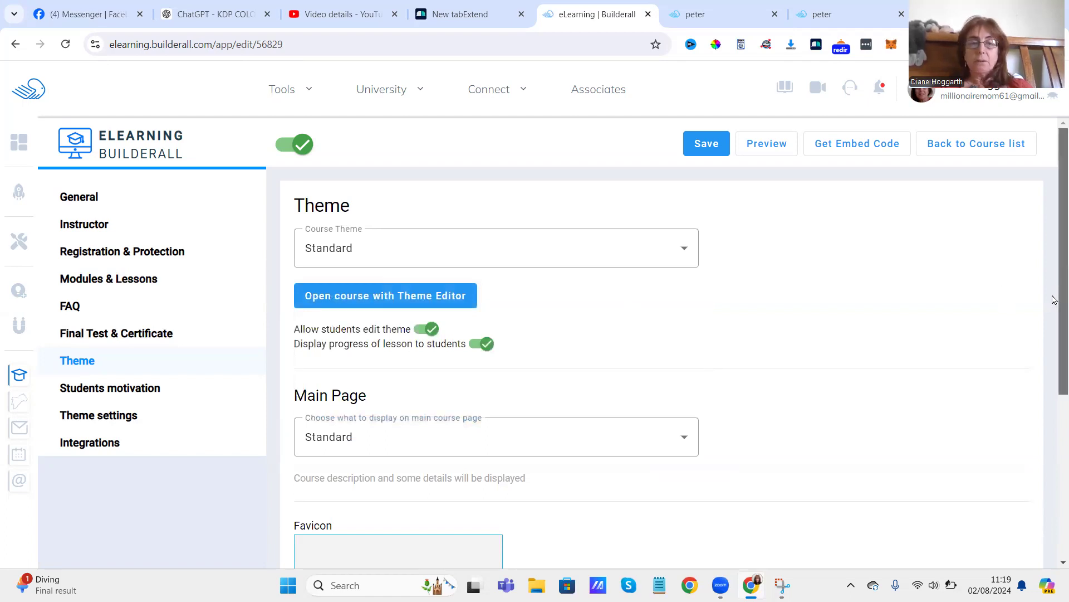
scroll(1054, 350, "down", 2)
scroll(1054, 350, "up", 3)
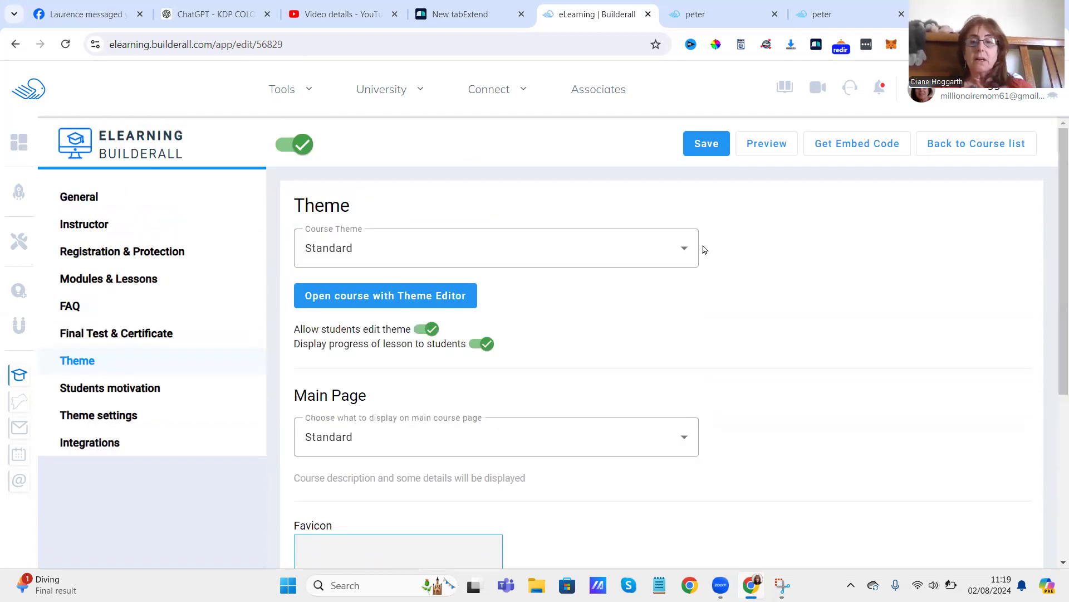
left_click(686, 250)
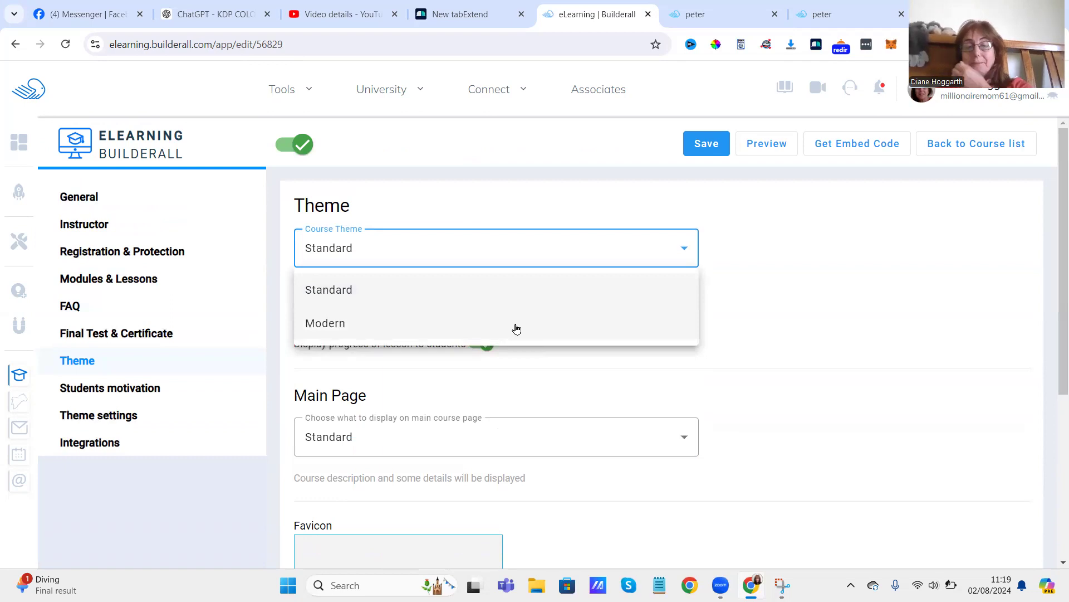
left_click(843, 262)
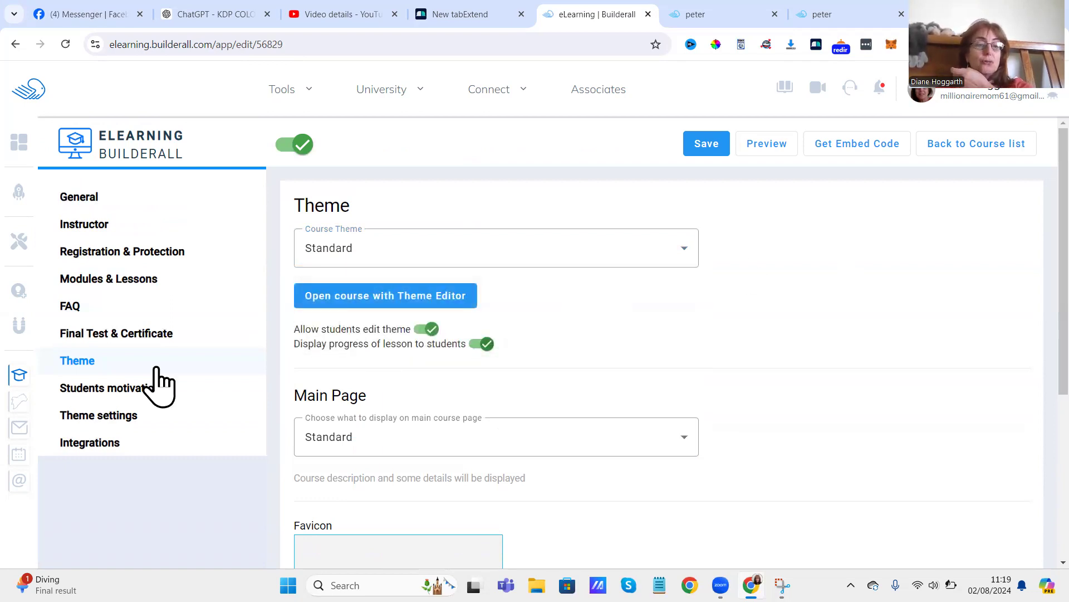
Review the course's student achievements, bottom link settings and payment integration options
left_click(126, 396)
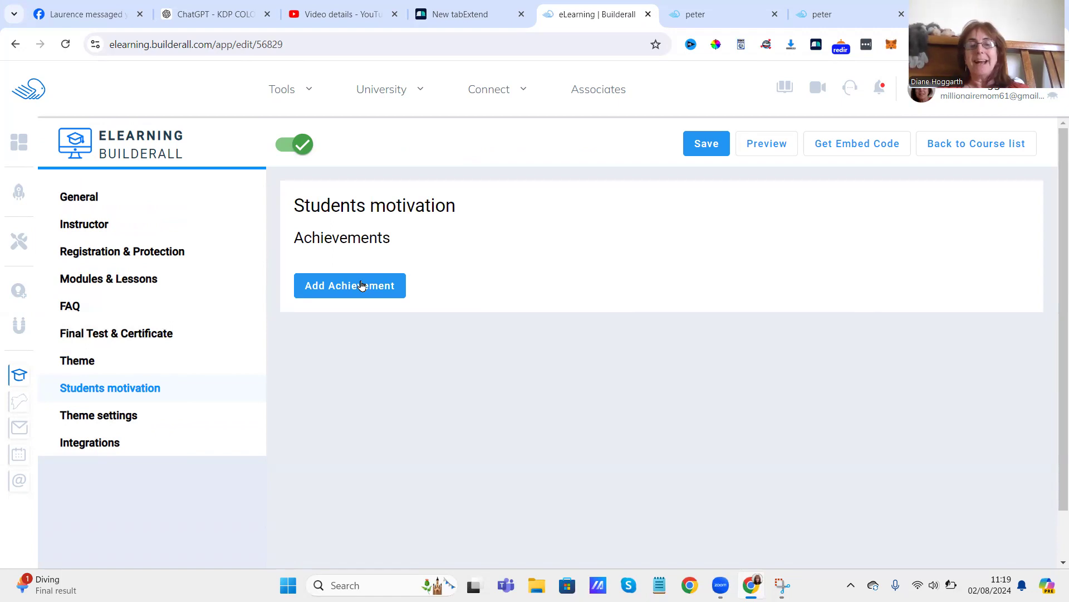
left_click(97, 415)
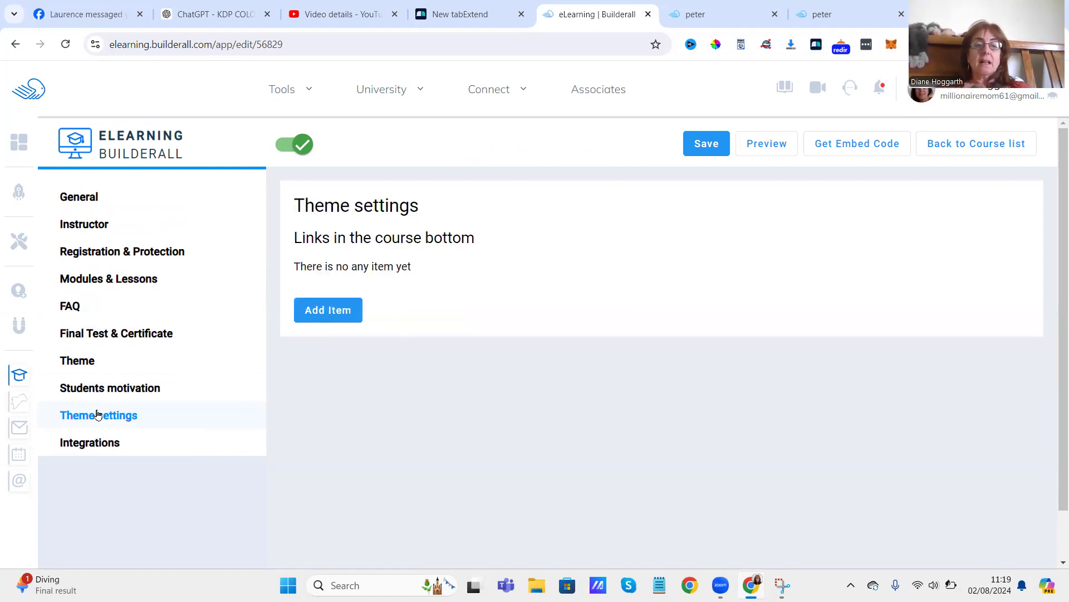
left_click(92, 444)
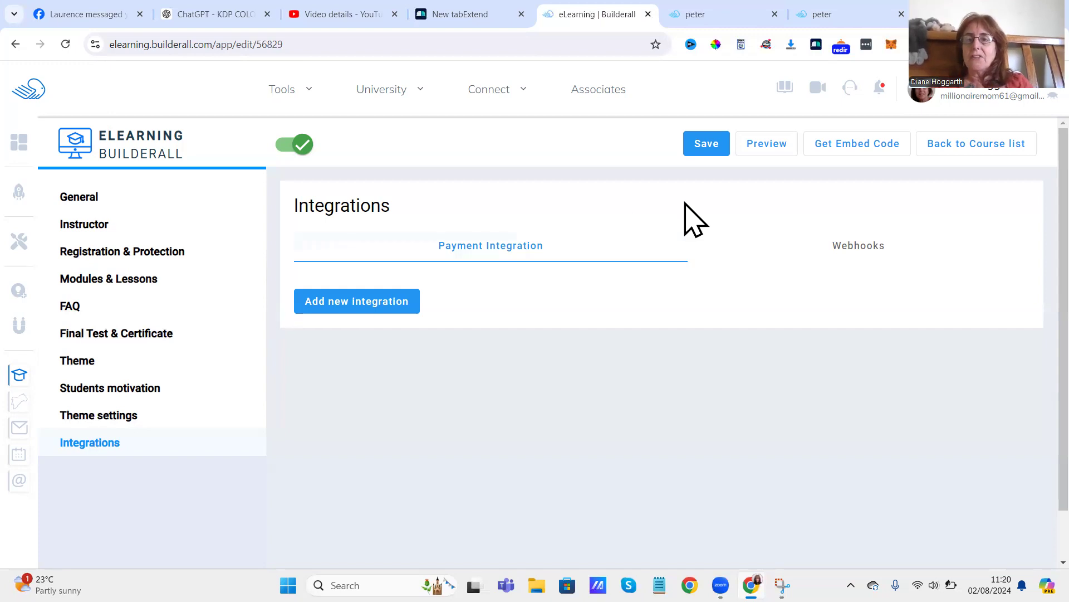
left_click(881, 110)
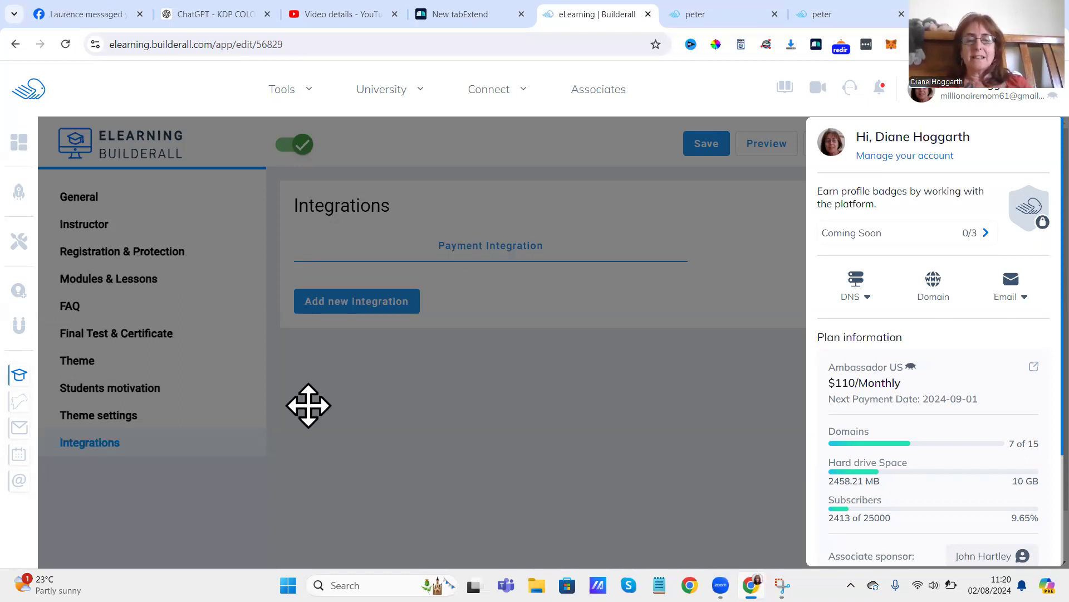
left_click(650, 511)
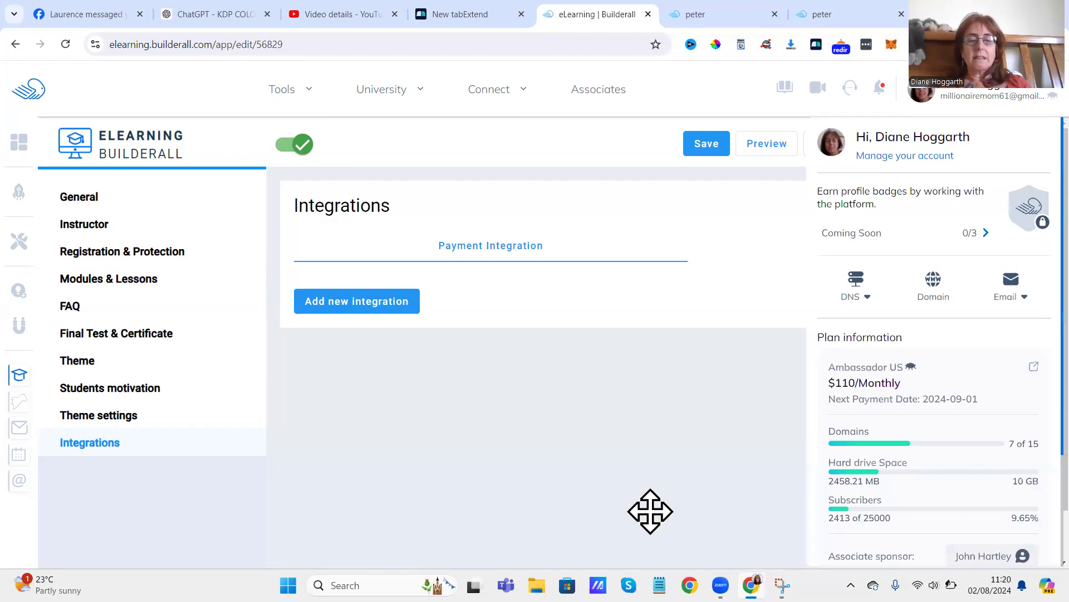